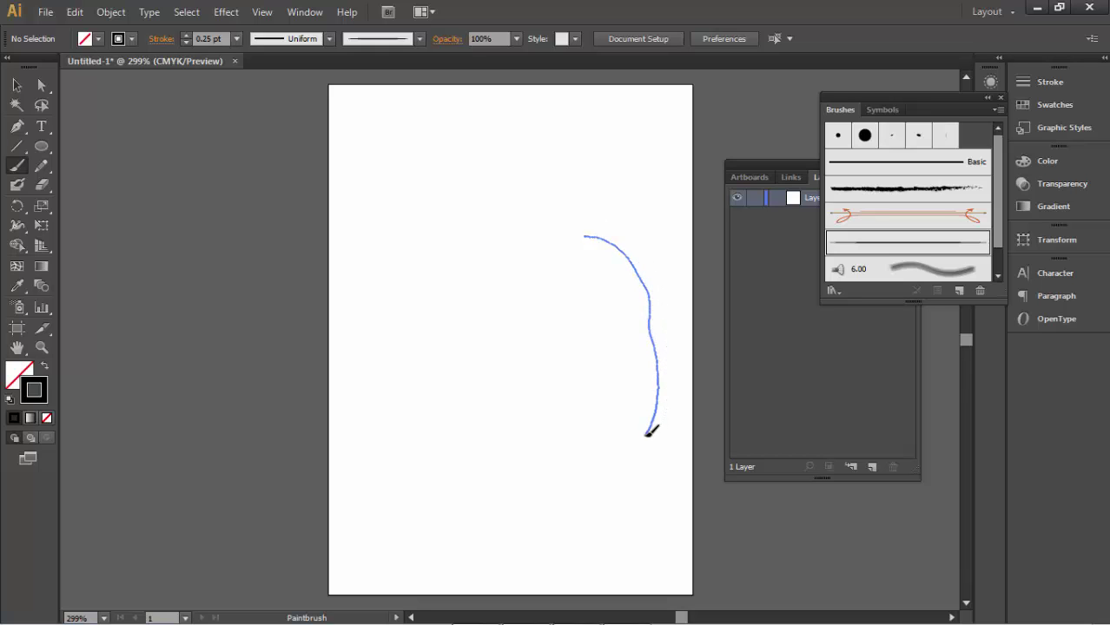
# Step: Draw the curved right side of the face and several sweeping hair curves down the left
pyautogui.moveTo(606, 467); pyautogui.dragTo(590, 476)
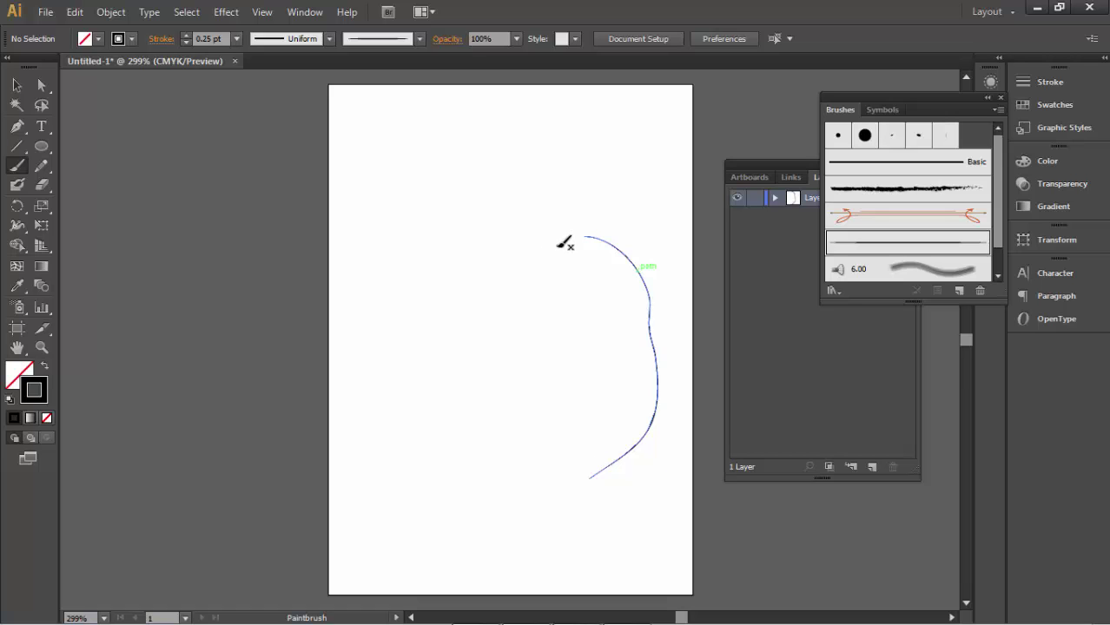
pyautogui.moveTo(557, 247); pyautogui.dragTo(501, 241)
pyautogui.moveTo(491, 295); pyautogui.dragTo(487, 301)
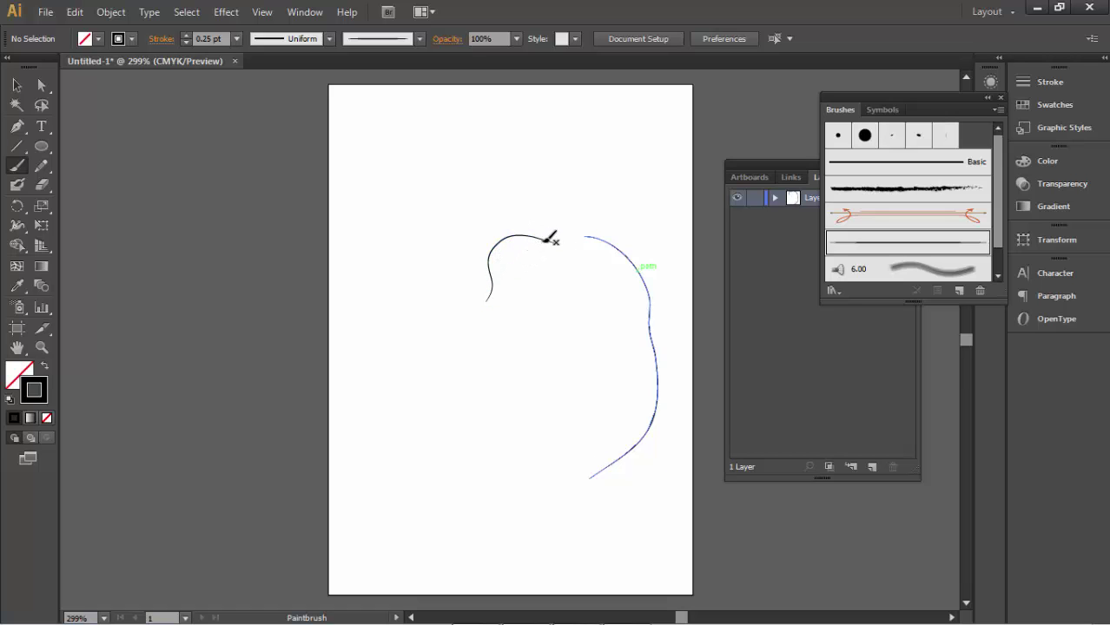
pyautogui.moveTo(565, 223); pyautogui.dragTo(476, 310)
pyautogui.moveTo(557, 212); pyautogui.dragTo(471, 326)
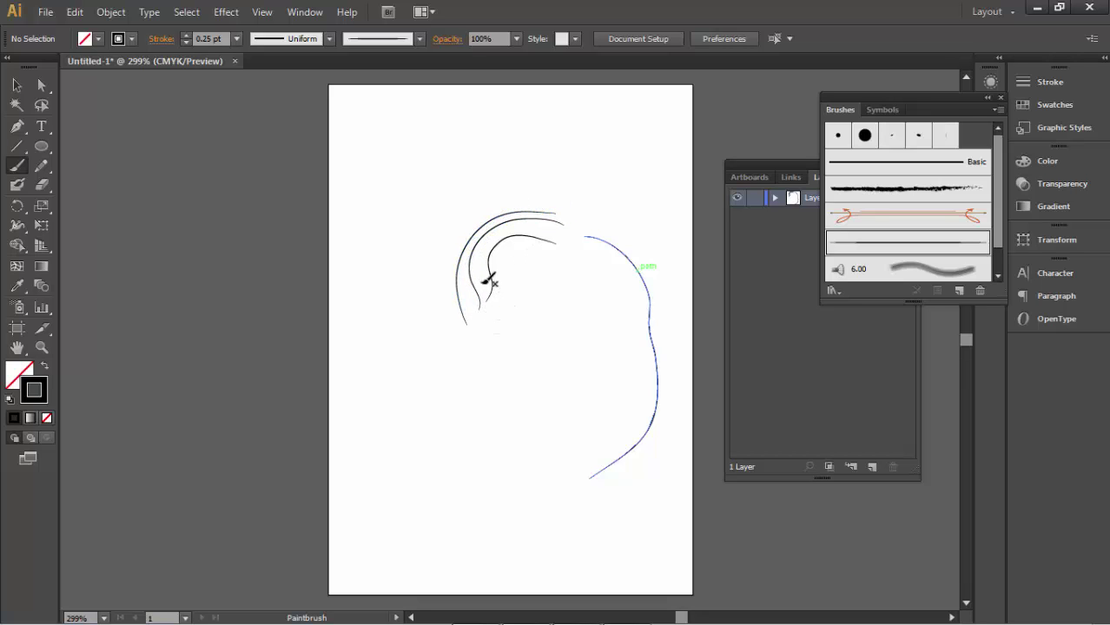
pyautogui.moveTo(483, 266)
pyautogui.mouseDown()
pyautogui.moveTo(466, 339)
pyautogui.moveTo(409, 372)
pyautogui.moveTo(423, 404)
pyautogui.mouseUp()
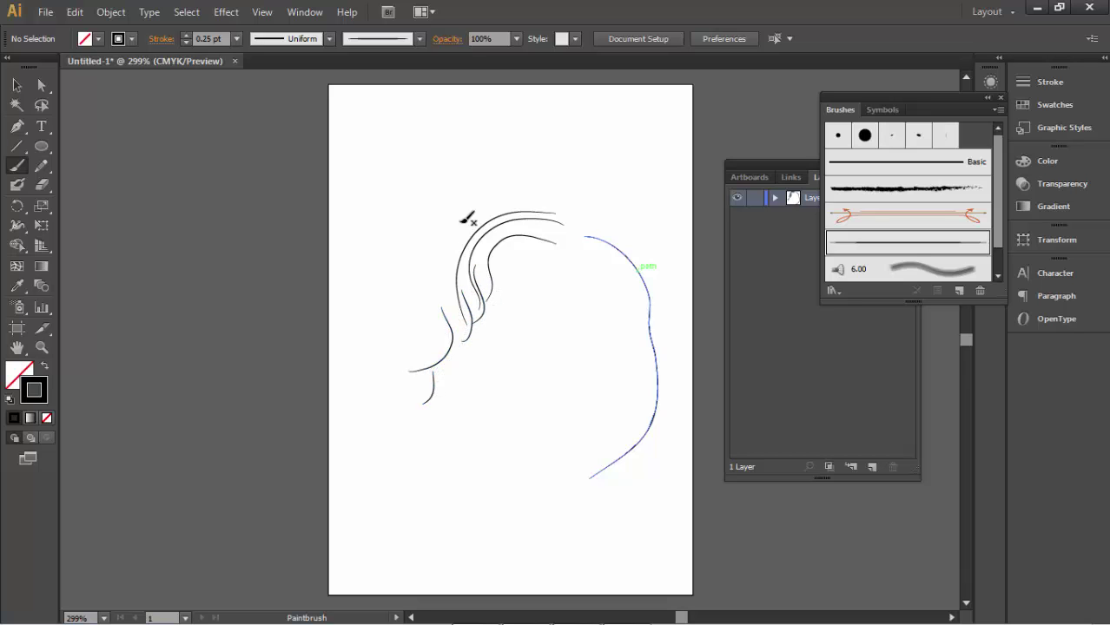
pyautogui.moveTo(468, 210)
pyautogui.mouseDown()
pyautogui.moveTo(367, 352)
pyautogui.moveTo(374, 419)
pyautogui.moveTo(413, 437)
pyautogui.mouseUp()
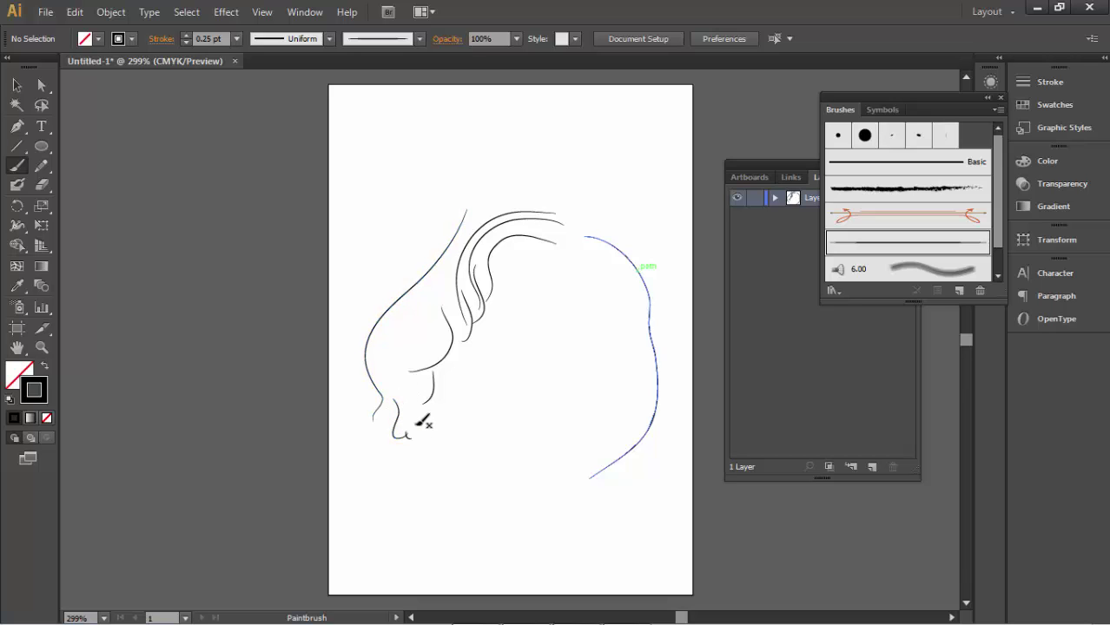
# Step: Add the outer hair line, the top outline of the head, and the start of the ear
pyautogui.moveTo(515, 173); pyautogui.dragTo(463, 176)
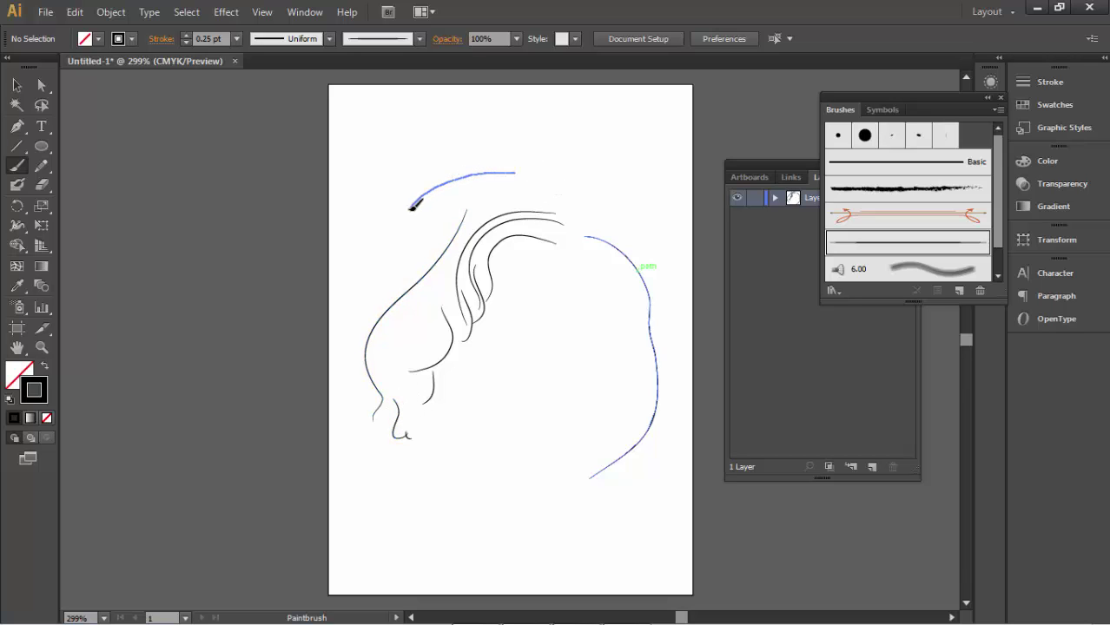
pyautogui.moveTo(411, 208)
pyautogui.mouseDown()
pyautogui.moveTo(384, 273)
pyautogui.moveTo(382, 314)
pyautogui.mouseUp()
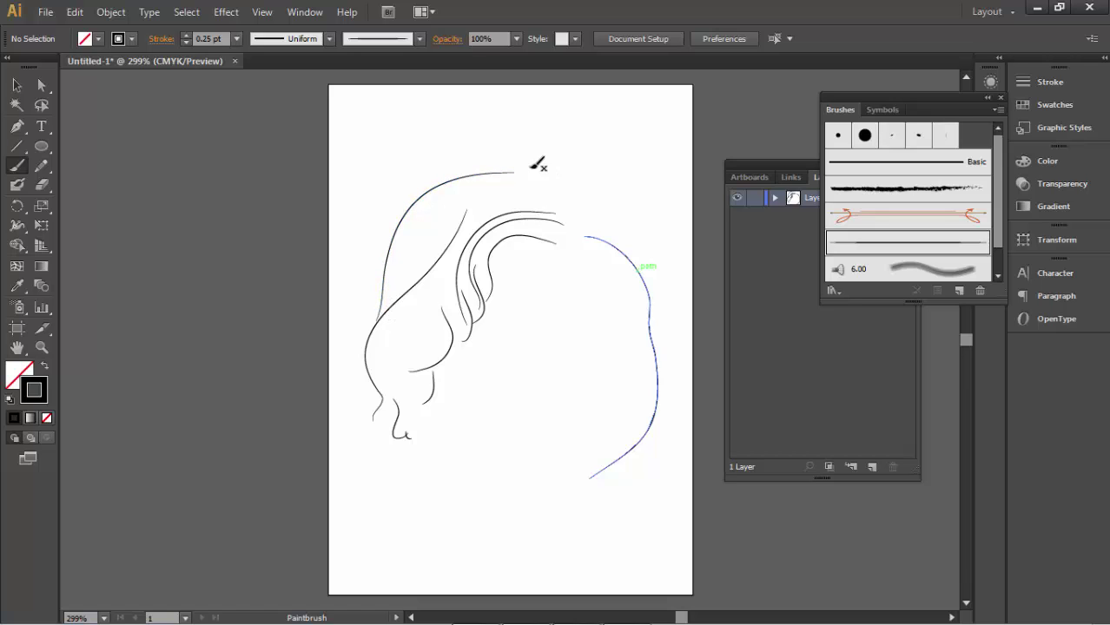
pyautogui.moveTo(518, 170)
pyautogui.mouseDown()
pyautogui.moveTo(570, 174)
pyautogui.moveTo(635, 208)
pyautogui.moveTo(658, 270)
pyautogui.moveTo(656, 301)
pyautogui.mouseUp()
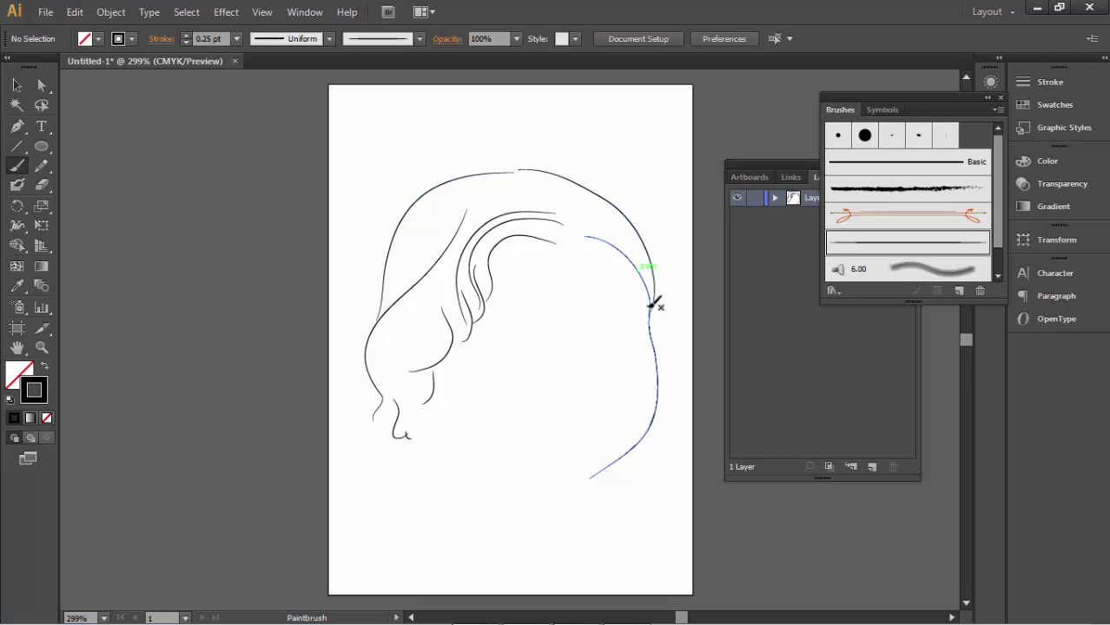
pyautogui.moveTo(644, 243)
pyautogui.mouseDown()
pyautogui.moveTo(686, 292)
pyautogui.moveTo(653, 329)
pyautogui.mouseUp()
# Step: Curl the ear outline and hatch short hair strands across the top and upper left
pyautogui.moveTo(655, 268)
pyautogui.mouseDown()
pyautogui.moveTo(679, 303)
pyautogui.moveTo(656, 322)
pyautogui.moveTo(667, 366)
pyautogui.moveTo(685, 318)
pyautogui.mouseUp()
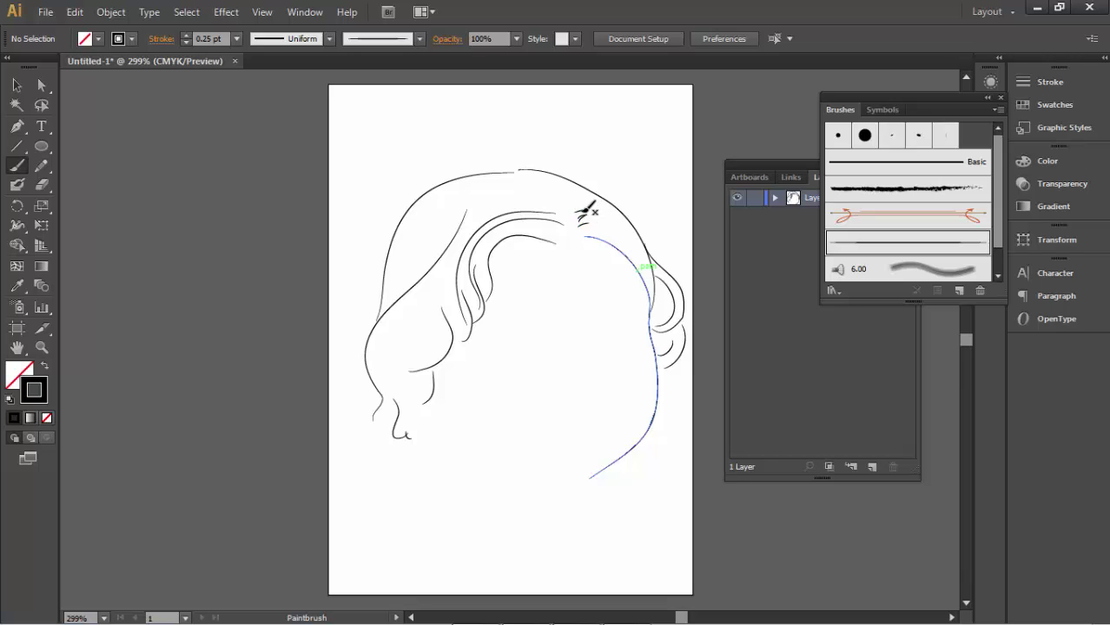
pyautogui.moveTo(556, 180)
pyautogui.mouseDown()
pyautogui.moveTo(571, 190)
pyautogui.moveTo(457, 217)
pyautogui.moveTo(522, 209)
pyautogui.moveTo(448, 195)
pyautogui.mouseUp()
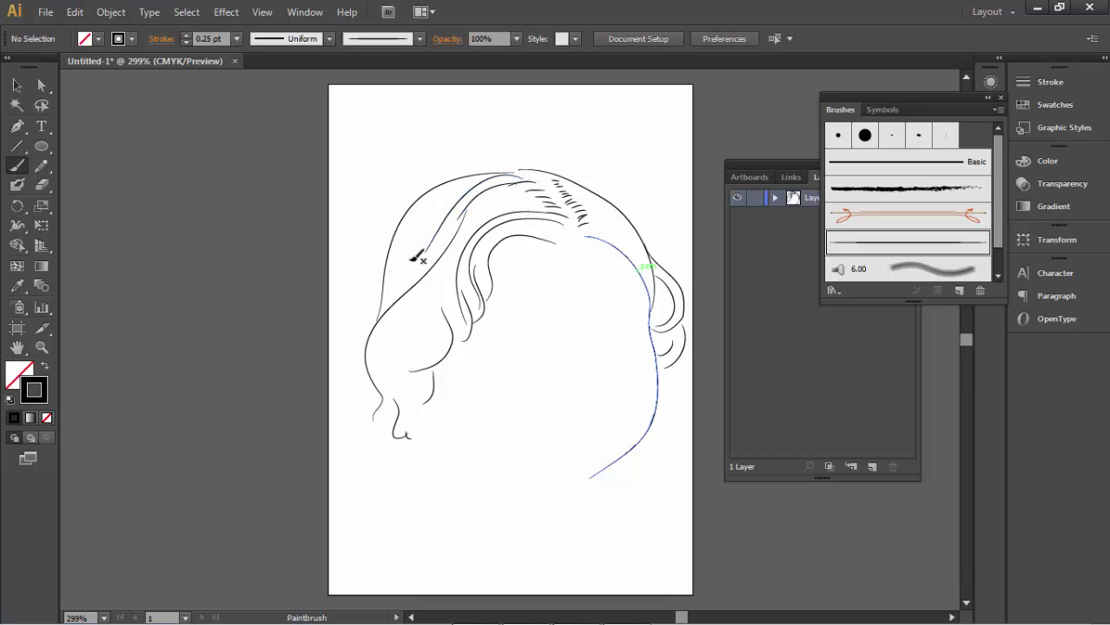
pyautogui.moveTo(406, 269)
pyautogui.mouseDown()
pyautogui.moveTo(435, 211)
pyautogui.moveTo(405, 270)
pyautogui.mouseUp()
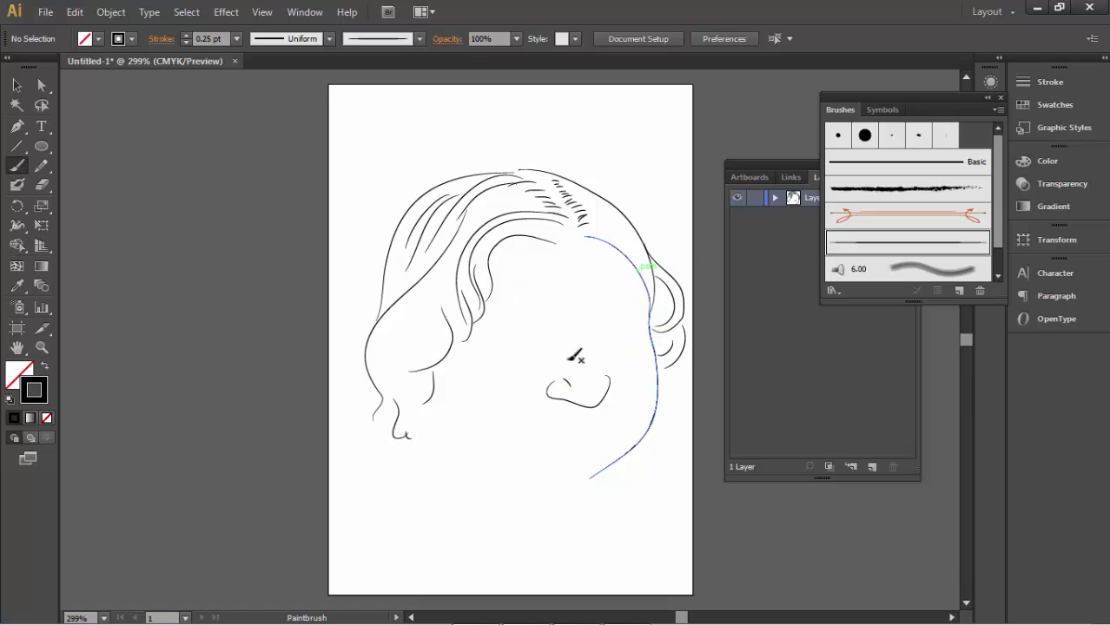
# Step: Draw the nose tip and bridge, a smile line, and both narrowed eyes with creases and eyelids
pyautogui.moveTo(563, 339); pyautogui.dragTo(556, 373)
pyautogui.moveTo(587, 323)
pyautogui.mouseDown()
pyautogui.moveTo(599, 365)
pyautogui.moveTo(637, 401)
pyautogui.mouseUp()
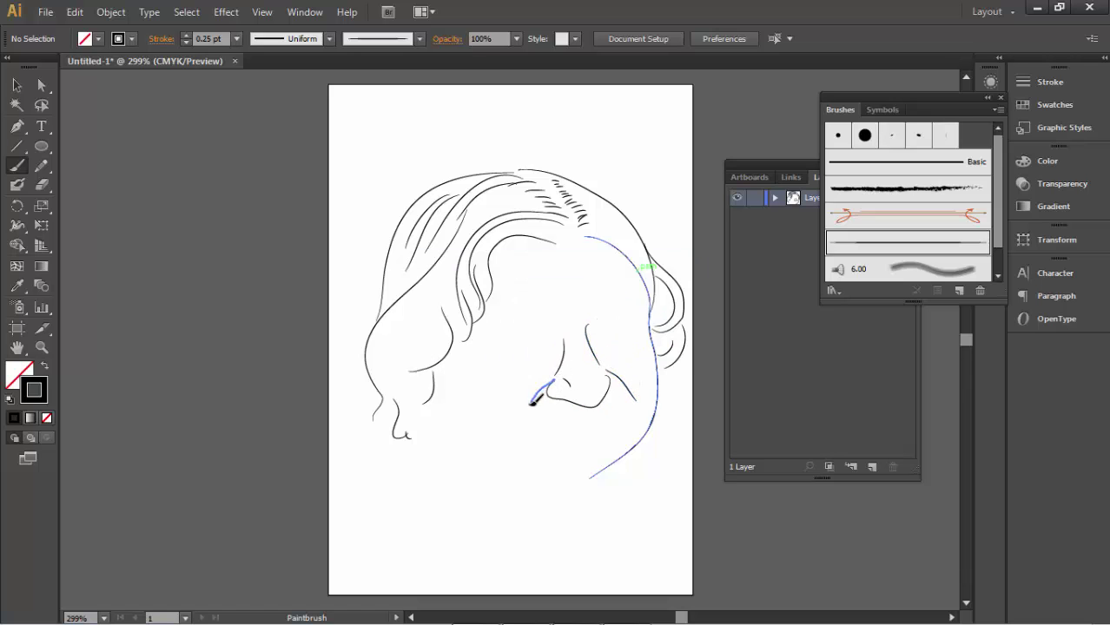
pyautogui.moveTo(531, 403); pyautogui.dragTo(522, 415)
pyautogui.moveTo(601, 339); pyautogui.dragTo(632, 327)
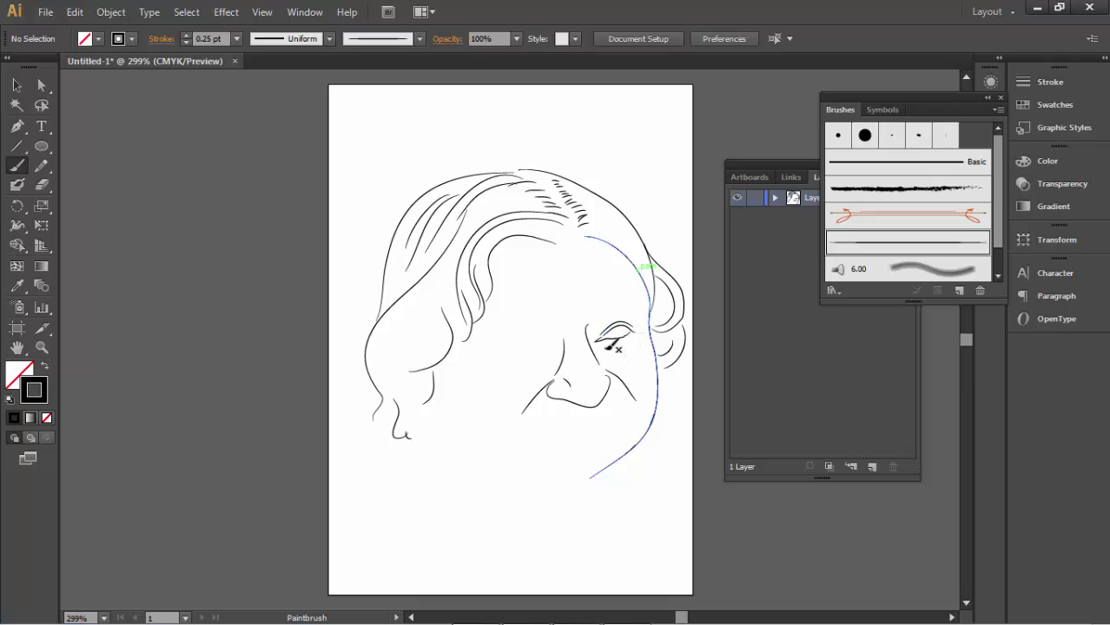
pyautogui.moveTo(632, 354); pyautogui.dragTo(619, 363)
pyautogui.moveTo(518, 338)
pyautogui.mouseDown()
pyautogui.moveTo(505, 344)
pyautogui.moveTo(514, 344)
pyautogui.mouseUp()
pyautogui.moveTo(504, 345); pyautogui.dragTo(499, 349)
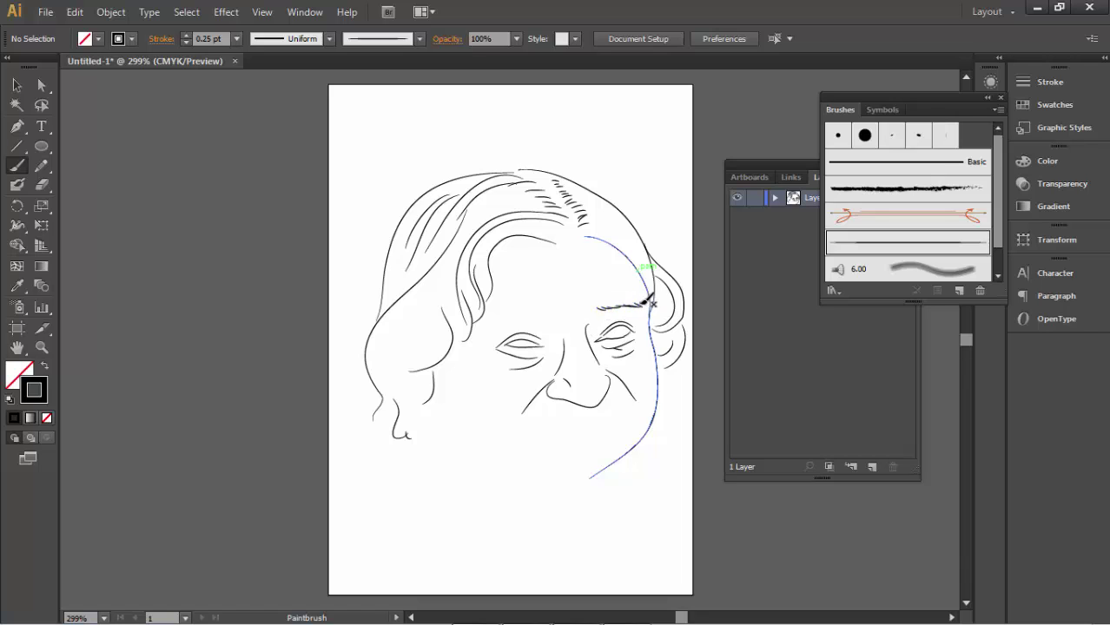
# Step: Hatch both bushy eyebrows and draw the mouth line, undoing a stray stroke
pyautogui.moveTo(618, 301); pyautogui.dragTo(642, 299)
pyautogui.moveTo(545, 315); pyautogui.dragTo(528, 315)
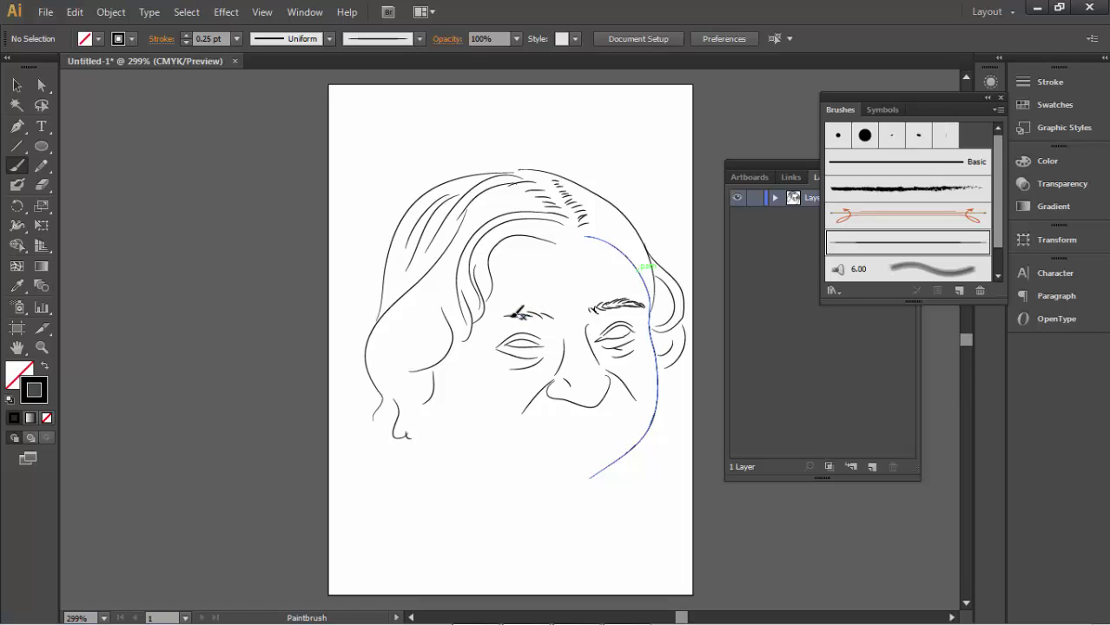
pyautogui.moveTo(548, 314); pyautogui.dragTo(542, 320)
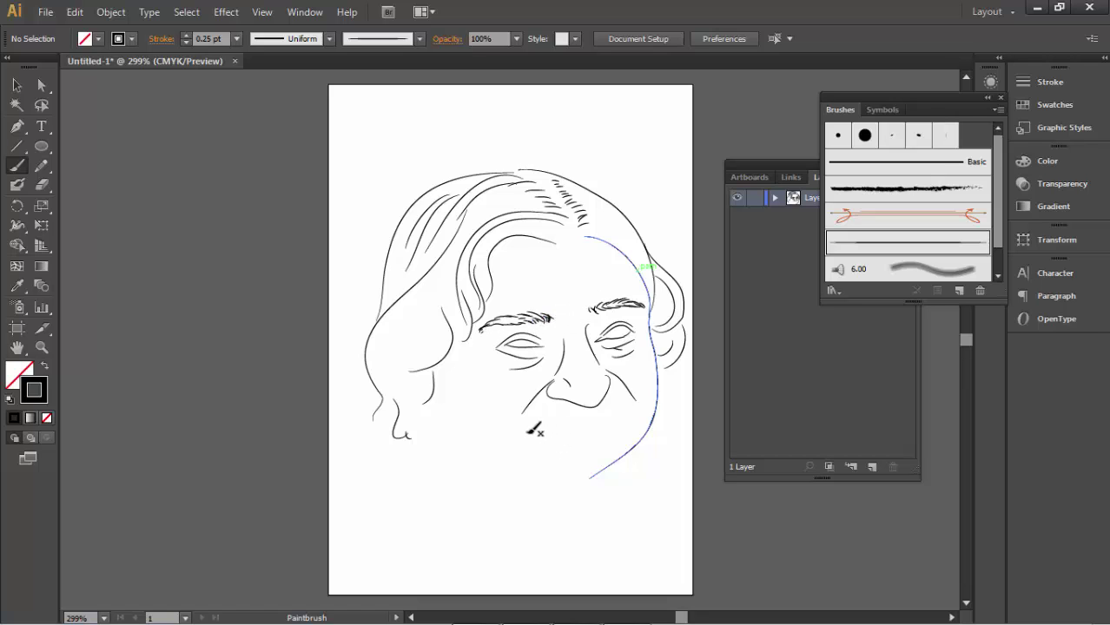
pyautogui.moveTo(525, 431); pyautogui.dragTo(565, 430)
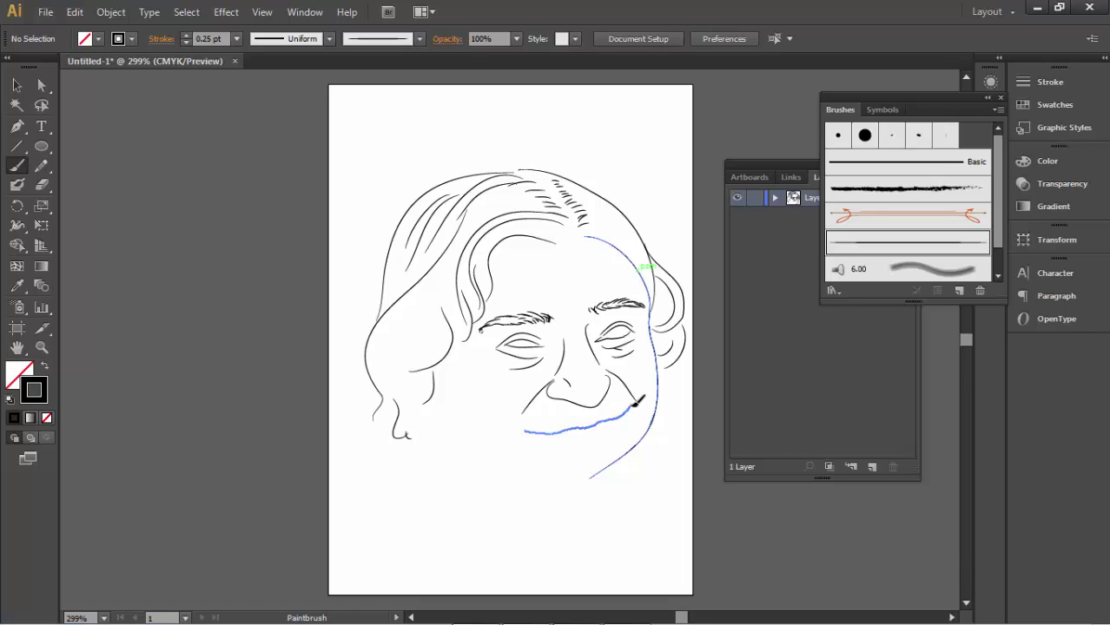
pyautogui.moveTo(633, 405); pyautogui.dragTo(548, 429)
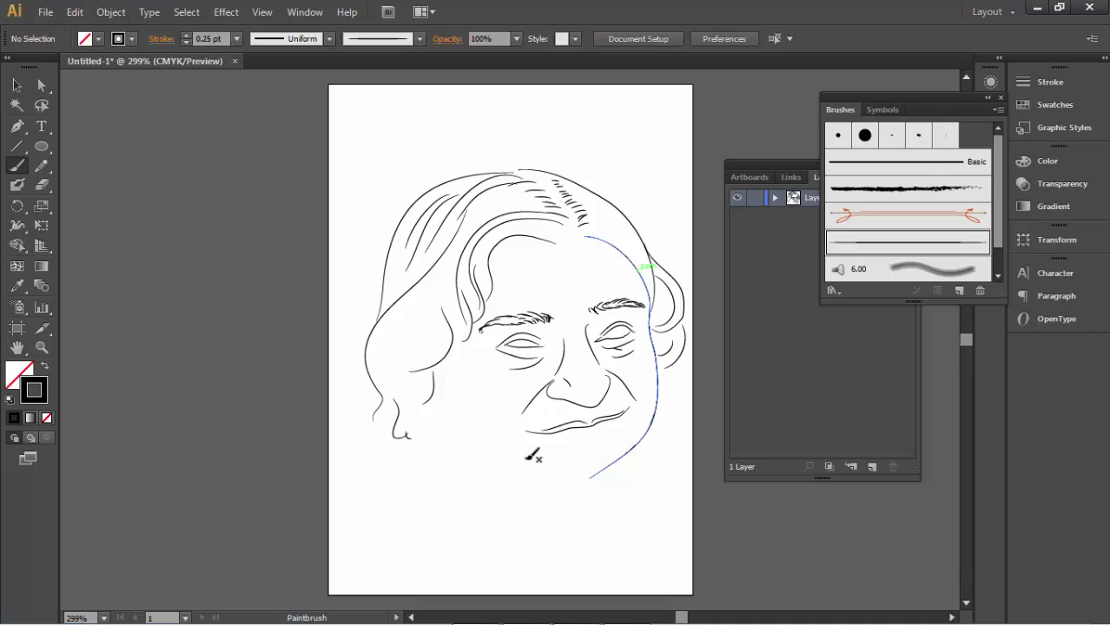
pyautogui.hotkey('ctrl', 'z')
# Step: Draw the lower lip, jawline, neck, buttoned collar and shoulders, and redraw the upper lip
pyautogui.moveTo(576, 443); pyautogui.dragTo(606, 441)
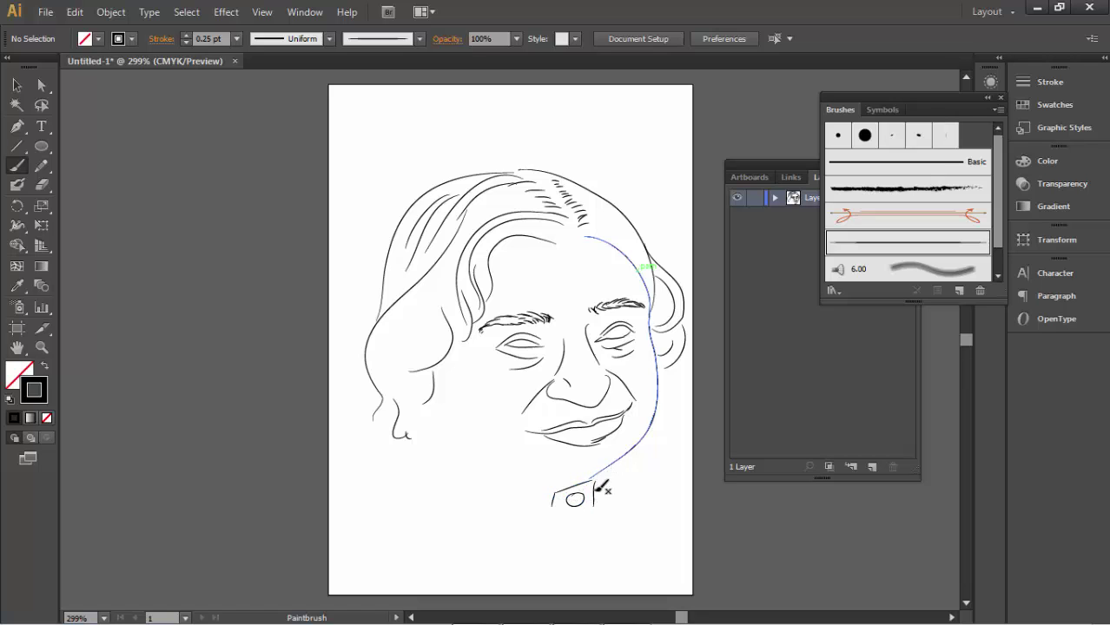
pyautogui.moveTo(623, 460)
pyautogui.mouseDown()
pyautogui.moveTo(631, 494)
pyautogui.moveTo(598, 513)
pyautogui.mouseUp()
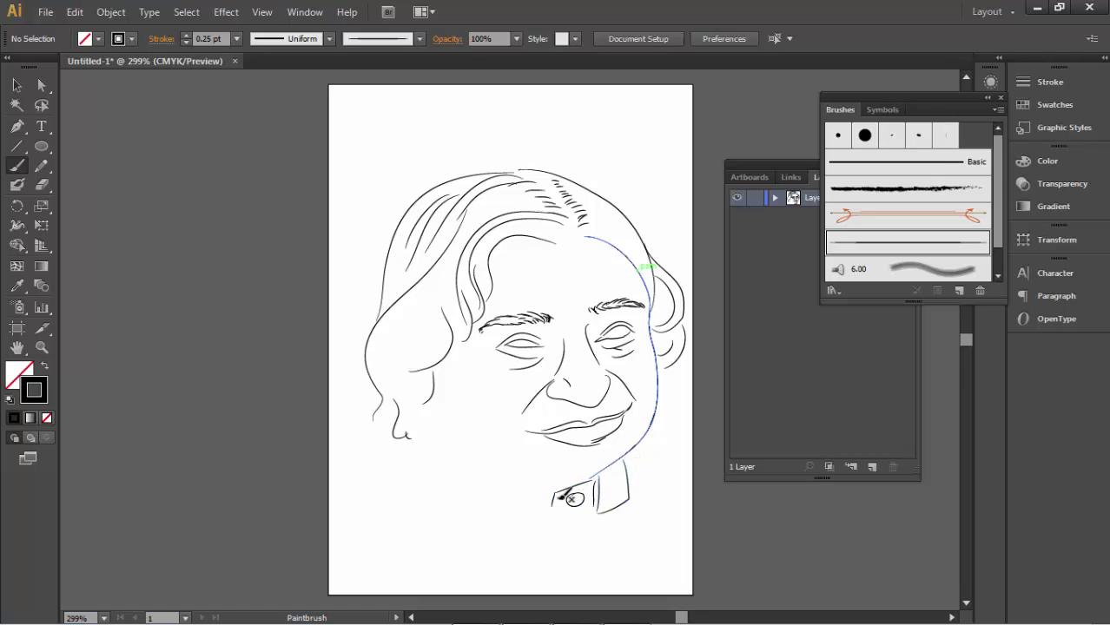
pyautogui.moveTo(421, 425); pyautogui.dragTo(438, 437)
pyautogui.moveTo(394, 467)
pyautogui.mouseDown()
pyautogui.moveTo(417, 434)
pyautogui.moveTo(554, 503)
pyautogui.mouseUp()
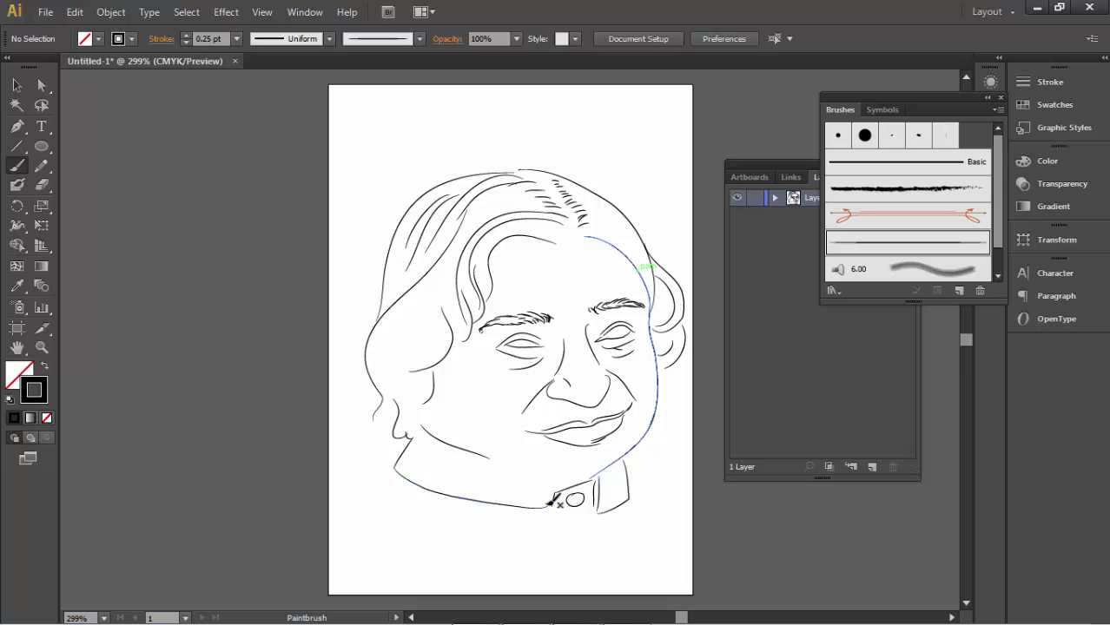
pyautogui.moveTo(497, 462)
pyautogui.mouseDown()
pyautogui.moveTo(575, 492)
pyautogui.moveTo(582, 539)
pyautogui.mouseUp()
pyautogui.moveTo(628, 471); pyautogui.dragTo(680, 492)
pyautogui.moveTo(410, 453); pyautogui.dragTo(382, 476)
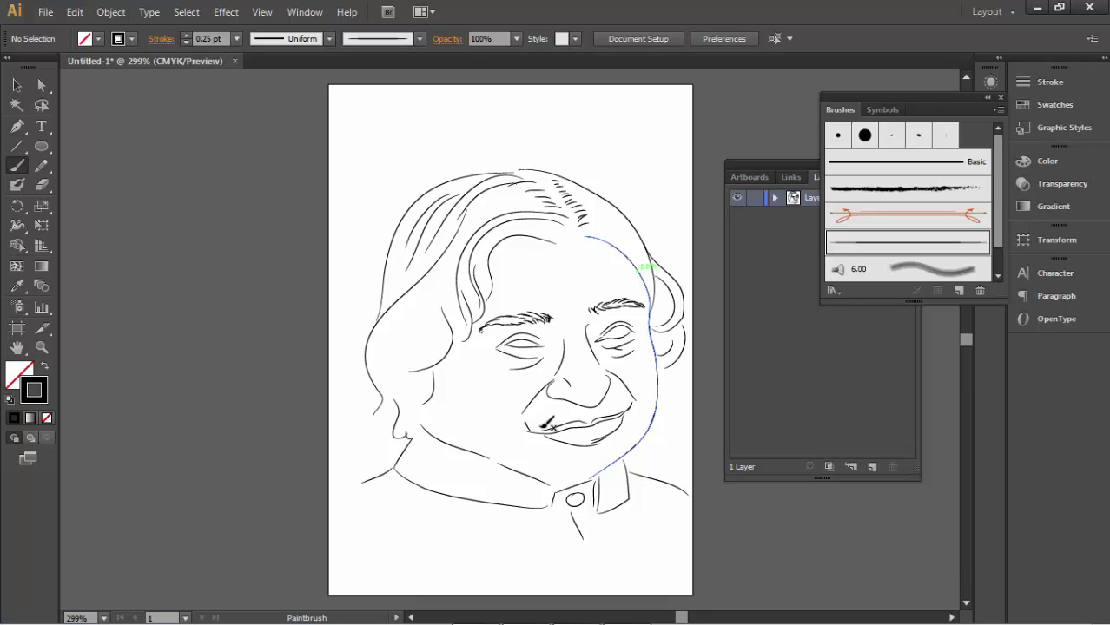
pyautogui.moveTo(582, 422); pyautogui.dragTo(545, 426)
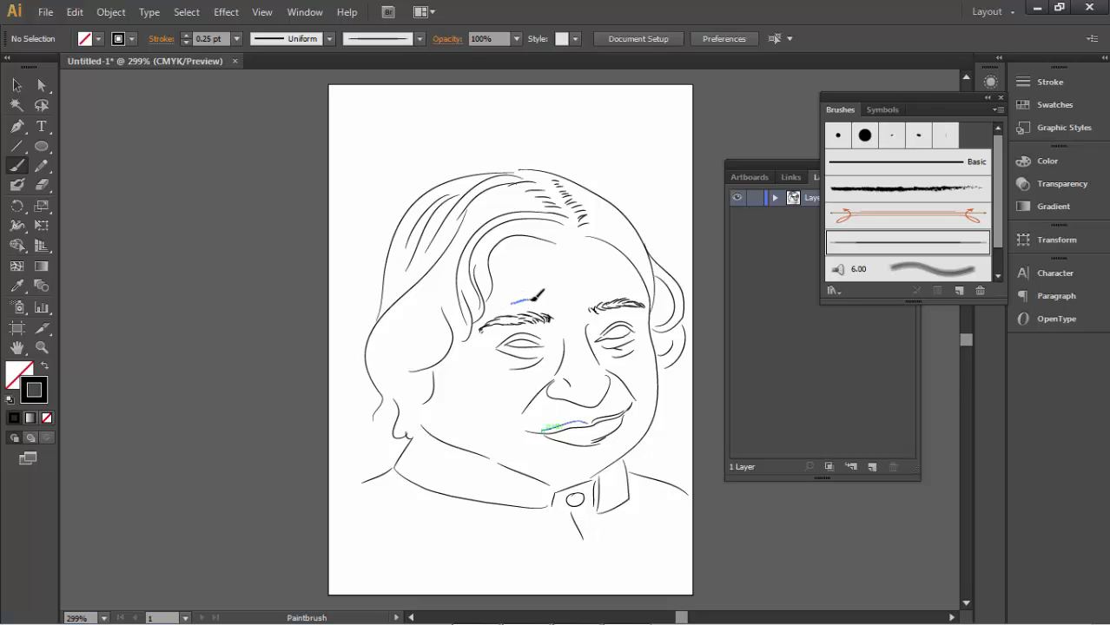
# Step: Add four wrinkle lines across the forehead above the eyebrows
pyautogui.moveTo(512, 300); pyautogui.dragTo(611, 285)
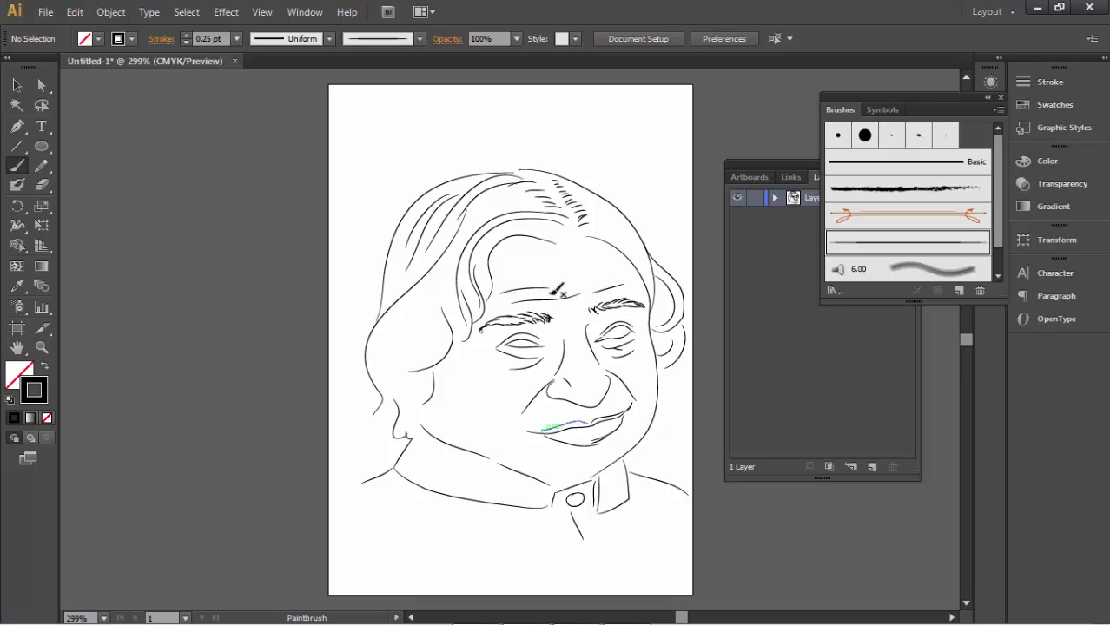
pyautogui.moveTo(502, 290); pyautogui.dragTo(622, 278)
pyautogui.moveTo(529, 279); pyautogui.dragTo(611, 276)
pyautogui.moveTo(511, 271)
pyautogui.mouseDown()
pyautogui.moveTo(597, 257)
pyautogui.moveTo(504, 254)
pyautogui.mouseUp()
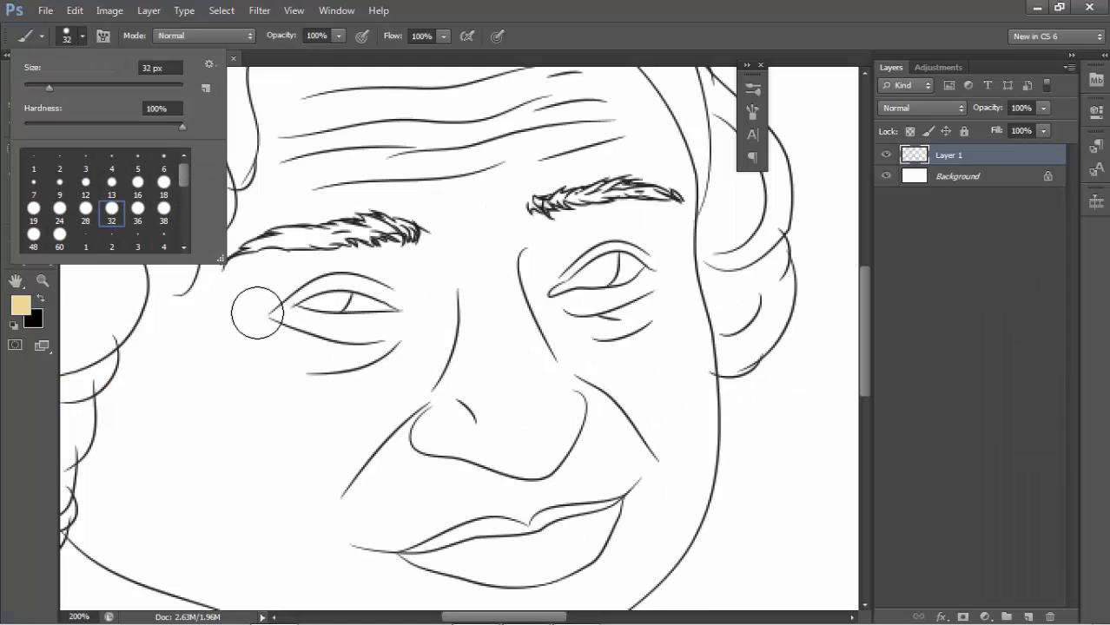
# Step: Undo a test skin stroke and add a new empty Layer 2 above Background
pyautogui.moveTo(252, 304); pyautogui.dragTo(244, 388)
pyautogui.hotkey('ctrl', 'z')
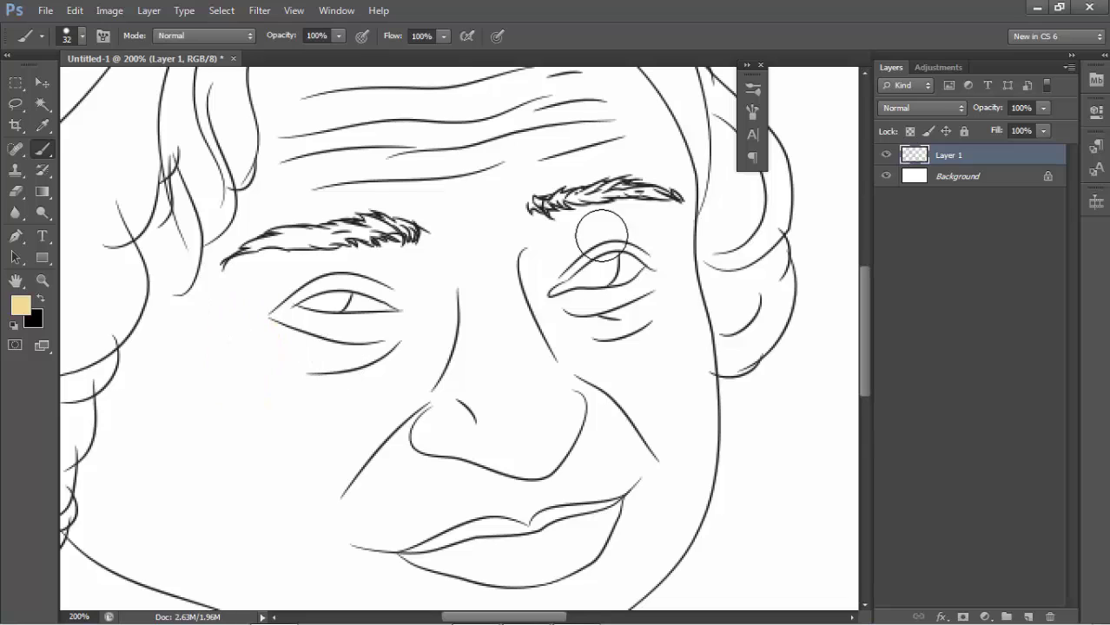
pyautogui.click(916, 176)
pyautogui.click(1028, 617)
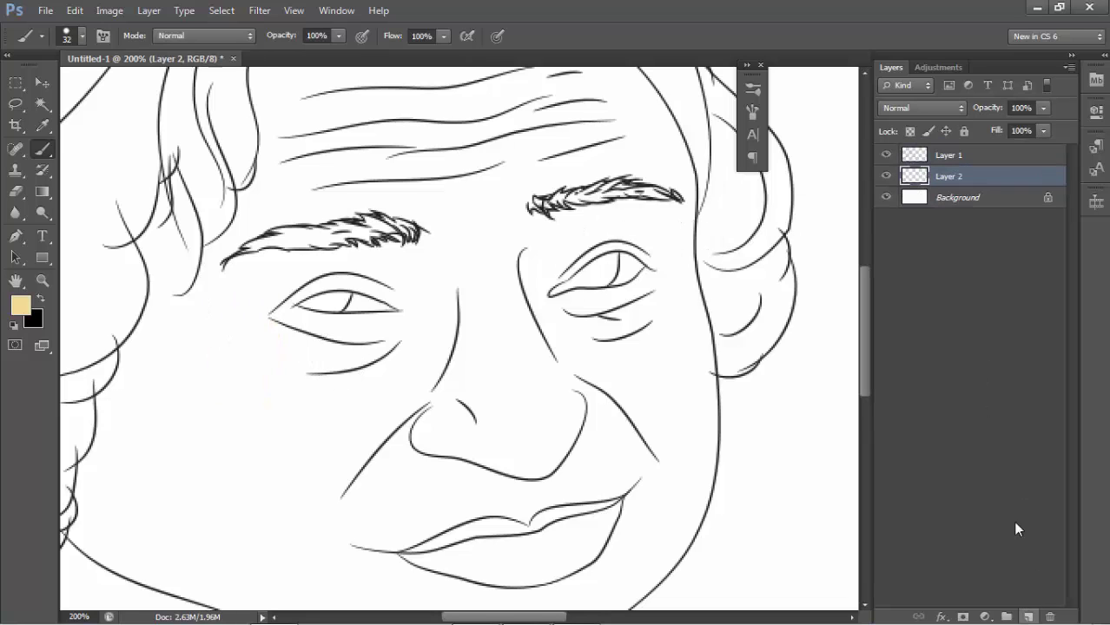
# Step: Lock the line-art Layer 1 and reselect Layer 2
pyautogui.click(976, 155)
pyautogui.click(964, 130)
pyautogui.click(975, 176)
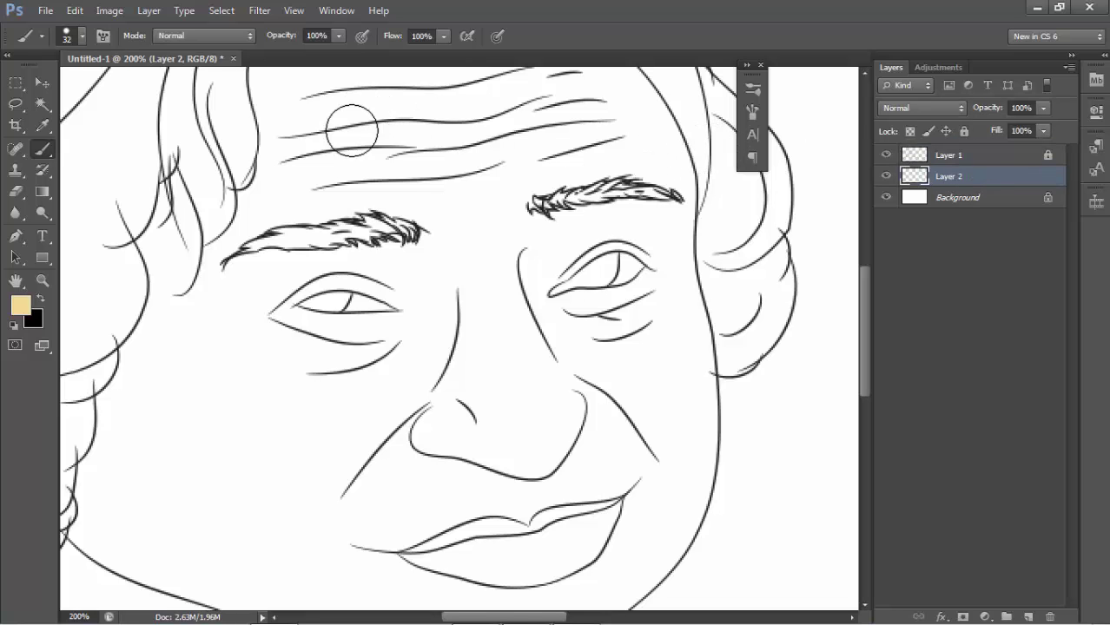
# Step: Paint the forehead and eyebrow area with pale skin tone on Layer 2
pyautogui.moveTo(368, 141); pyautogui.dragTo(405, 301)
pyautogui.moveTo(345, 198)
pyautogui.mouseDown()
pyautogui.moveTo(322, 218)
pyautogui.moveTo(346, 195)
pyautogui.moveTo(384, 186)
pyautogui.moveTo(404, 211)
pyautogui.moveTo(325, 204)
pyautogui.moveTo(314, 252)
pyautogui.moveTo(355, 191)
pyautogui.moveTo(409, 141)
pyautogui.moveTo(463, 158)
pyautogui.moveTo(409, 227)
pyautogui.moveTo(377, 238)
pyautogui.moveTo(483, 248)
pyautogui.moveTo(440, 243)
pyautogui.mouseUp()
pyautogui.moveTo(440, 243); pyautogui.dragTo(175, 304)
pyautogui.moveTo(278, 248)
pyautogui.mouseDown()
pyautogui.moveTo(278, 188)
pyautogui.moveTo(185, 141)
pyautogui.moveTo(260, 156)
pyautogui.moveTo(315, 143)
pyautogui.moveTo(297, 193)
pyautogui.moveTo(362, 164)
pyautogui.moveTo(384, 168)
pyautogui.moveTo(297, 228)
pyautogui.moveTo(265, 278)
pyautogui.moveTo(260, 325)
pyautogui.moveTo(139, 217)
pyautogui.mouseUp()
pyautogui.moveTo(272, 174)
pyautogui.mouseDown()
pyautogui.moveTo(248, 154)
pyautogui.moveTo(322, 144)
pyautogui.moveTo(296, 93)
pyautogui.moveTo(367, 292)
pyautogui.moveTo(354, 269)
pyautogui.moveTo(459, 148)
pyautogui.mouseUp()
pyautogui.moveTo(325, 223)
pyautogui.mouseDown()
pyautogui.moveTo(288, 223)
pyautogui.moveTo(250, 275)
pyautogui.moveTo(201, 266)
pyautogui.moveTo(427, 231)
pyautogui.mouseUp()
pyautogui.moveTo(280, 247)
pyautogui.mouseDown()
pyautogui.moveTo(315, 184)
pyautogui.moveTo(297, 174)
pyautogui.moveTo(215, 247)
pyautogui.moveTo(241, 273)
pyautogui.moveTo(292, 270)
pyautogui.moveTo(279, 206)
pyautogui.moveTo(310, 166)
pyautogui.moveTo(348, 186)
pyautogui.moveTo(366, 166)
pyautogui.moveTo(458, 168)
pyautogui.moveTo(427, 109)
pyautogui.moveTo(441, 114)
pyautogui.moveTo(396, 100)
pyautogui.moveTo(360, 186)
pyautogui.moveTo(317, 116)
pyautogui.moveTo(300, 258)
pyautogui.moveTo(174, 235)
pyautogui.moveTo(149, 278)
pyautogui.moveTo(285, 198)
pyautogui.moveTo(246, 197)
pyautogui.moveTo(251, 240)
pyautogui.moveTo(270, 256)
pyautogui.moveTo(349, 250)
pyautogui.moveTo(396, 200)
pyautogui.moveTo(349, 248)
pyautogui.moveTo(412, 315)
pyautogui.moveTo(342, 284)
pyautogui.moveTo(436, 330)
pyautogui.moveTo(287, 248)
pyautogui.moveTo(307, 296)
pyautogui.moveTo(414, 335)
pyautogui.moveTo(486, 310)
pyautogui.moveTo(389, 345)
pyautogui.moveTo(317, 392)
pyautogui.moveTo(392, 373)
pyautogui.moveTo(472, 290)
pyautogui.mouseUp()
# Step: Fill skin tone around the eyes, cheek and nose bridge, resizing the brush for detail
pyautogui.moveTo(416, 313); pyautogui.dragTo(435, 560)
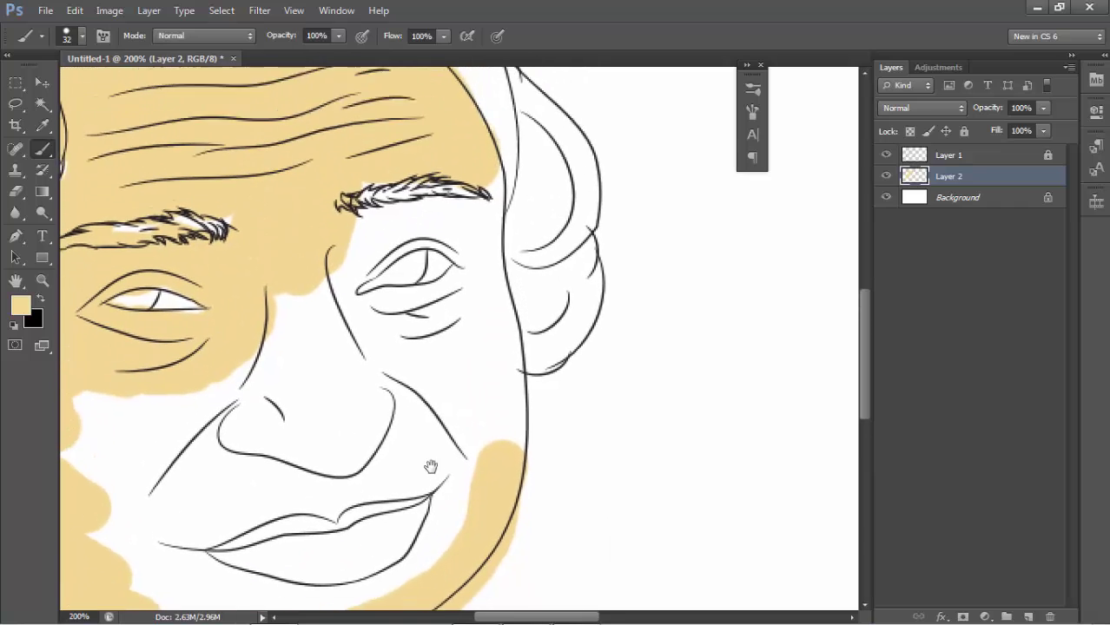
pyautogui.moveTo(360, 261)
pyautogui.mouseDown()
pyautogui.moveTo(460, 249)
pyautogui.moveTo(483, 206)
pyautogui.mouseUp()
pyautogui.press('[')
pyautogui.press('[')
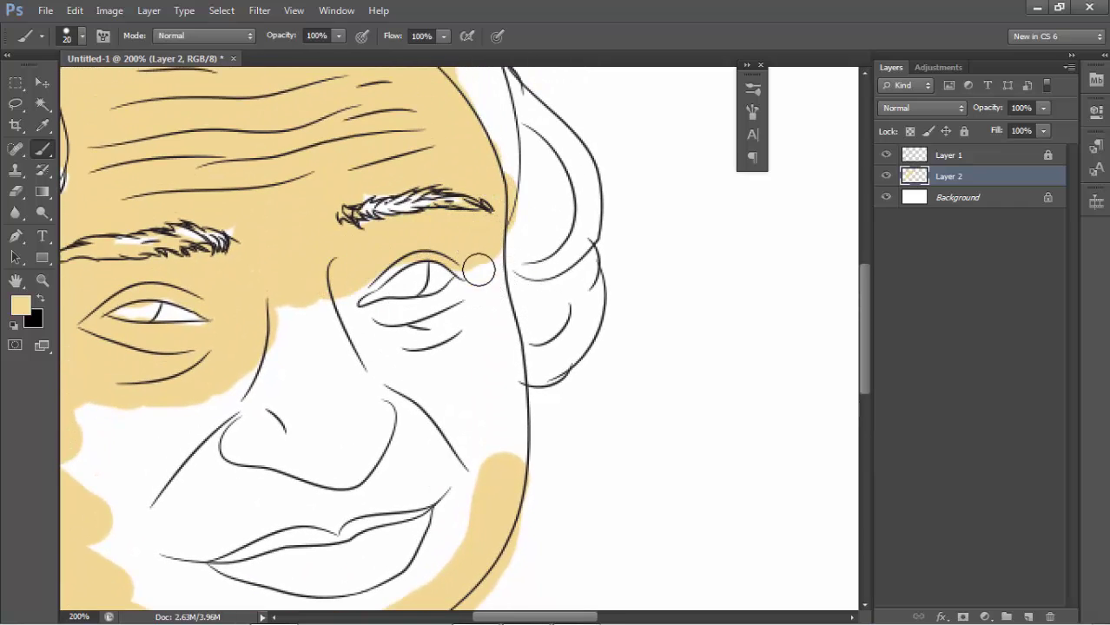
pyautogui.moveTo(479, 262)
pyautogui.mouseDown()
pyautogui.moveTo(488, 252)
pyautogui.moveTo(488, 347)
pyautogui.moveTo(418, 354)
pyautogui.moveTo(396, 314)
pyautogui.moveTo(442, 317)
pyautogui.mouseUp()
pyautogui.moveTo(362, 304); pyautogui.dragTo(346, 298)
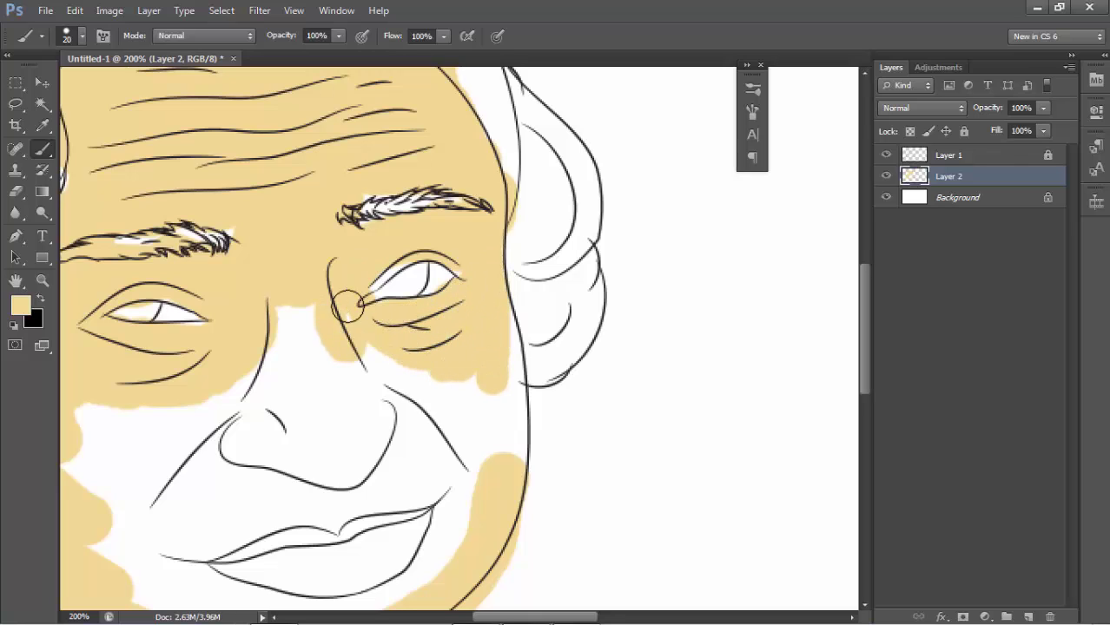
pyautogui.moveTo(323, 374)
pyautogui.mouseDown()
pyautogui.moveTo(315, 348)
pyautogui.moveTo(281, 374)
pyautogui.moveTo(352, 382)
pyautogui.mouseUp()
pyautogui.press(']')
pyautogui.press(']')
pyautogui.moveTo(421, 362)
pyautogui.mouseDown()
pyautogui.moveTo(380, 390)
pyautogui.moveTo(372, 366)
pyautogui.moveTo(478, 384)
pyautogui.moveTo(489, 346)
pyautogui.moveTo(495, 418)
pyautogui.moveTo(404, 442)
pyautogui.moveTo(297, 446)
pyautogui.moveTo(383, 420)
pyautogui.moveTo(439, 422)
pyautogui.mouseUp()
# Step: Fill the area around the nose and the chin below the lips with skin tone
pyautogui.moveTo(364, 435)
pyautogui.mouseDown()
pyautogui.moveTo(409, 409)
pyautogui.moveTo(235, 384)
pyautogui.moveTo(297, 459)
pyautogui.moveTo(400, 486)
pyautogui.mouseUp()
pyautogui.moveTo(382, 477); pyautogui.dragTo(261, 315)
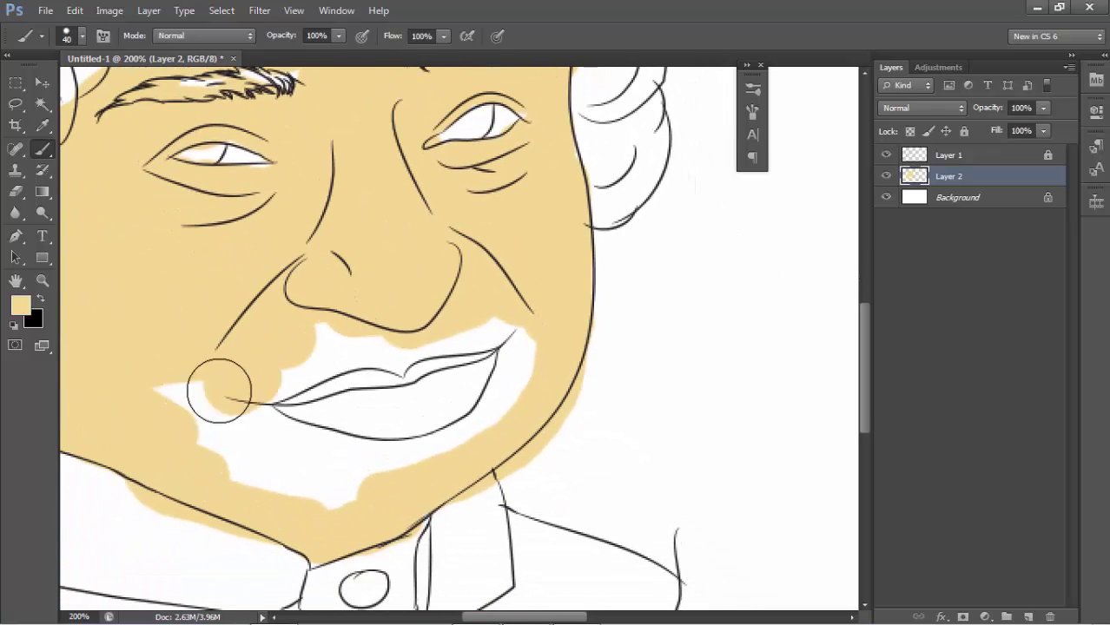
pyautogui.moveTo(274, 456); pyautogui.dragTo(354, 471)
pyautogui.moveTo(415, 488)
pyautogui.mouseDown()
pyautogui.moveTo(300, 418)
pyautogui.moveTo(304, 393)
pyautogui.moveTo(382, 370)
pyautogui.moveTo(408, 258)
pyautogui.moveTo(385, 282)
pyautogui.moveTo(328, 269)
pyautogui.moveTo(290, 284)
pyautogui.moveTo(220, 266)
pyautogui.moveTo(184, 279)
pyautogui.moveTo(181, 295)
pyautogui.moveTo(272, 289)
pyautogui.mouseUp()
pyautogui.press('[')
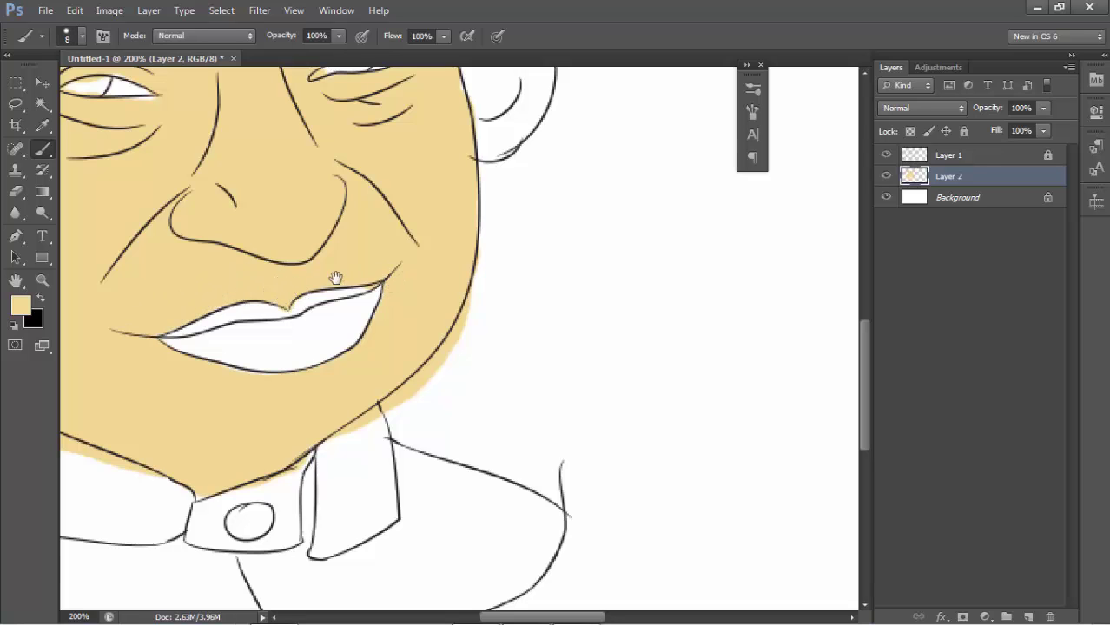
pyautogui.moveTo(336, 278)
pyautogui.mouseDown()
pyautogui.moveTo(396, 341)
pyautogui.moveTo(408, 322)
pyautogui.moveTo(402, 336)
pyautogui.mouseUp()
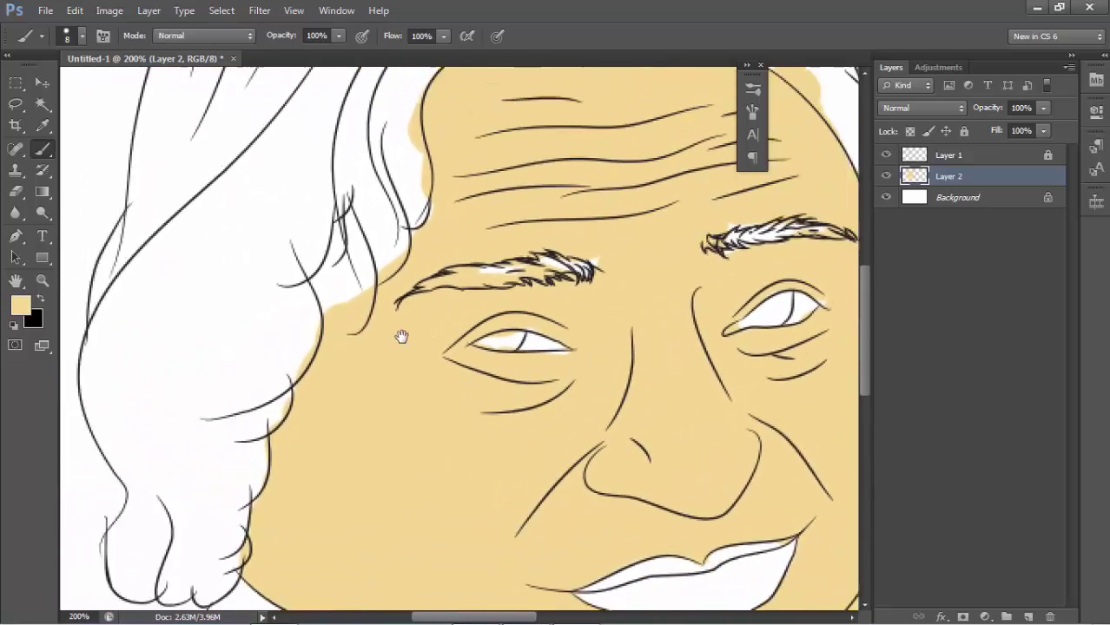
# Step: Set the foreground colour to dark blue (#113142)
pyautogui.scroll(-5, 377, 310)
pyautogui.scroll(-3, 367, 288)
pyautogui.scroll(-2, 356, 265)
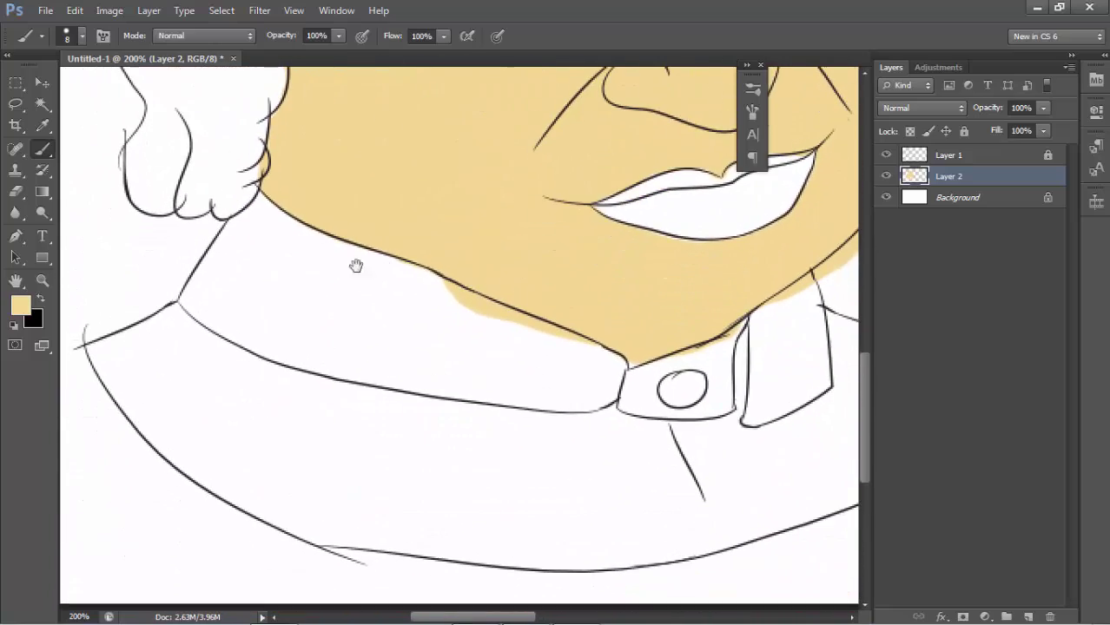
pyautogui.click(18, 303)
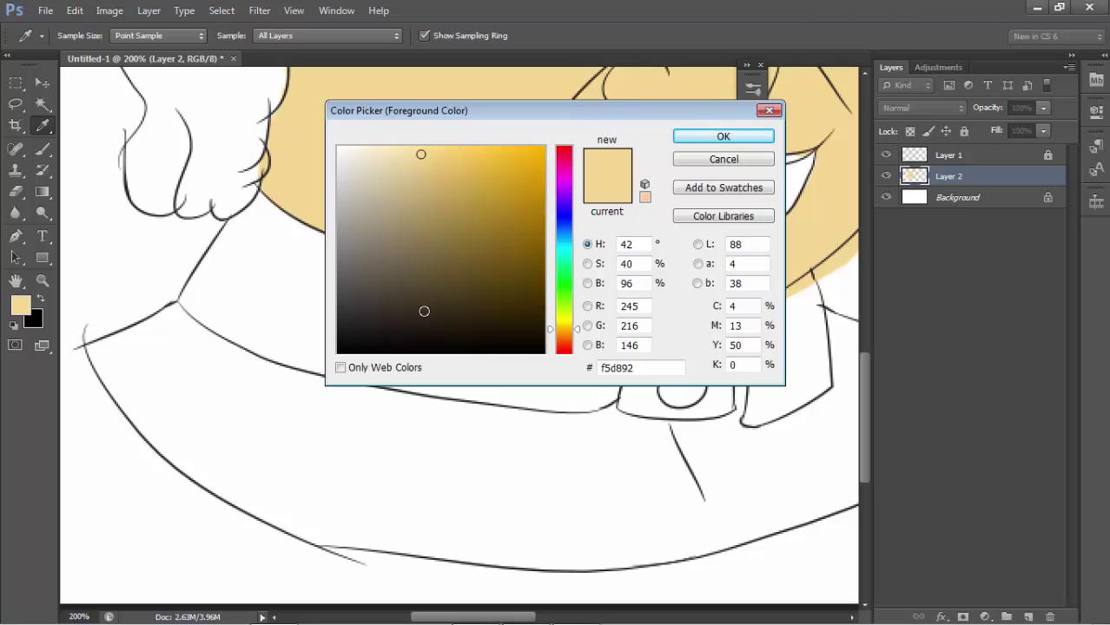
pyautogui.moveTo(565, 281); pyautogui.dragTo(564, 237)
pyautogui.click(521, 272)
pyautogui.moveTo(520, 272)
pyautogui.mouseDown()
pyautogui.moveTo(509, 250)
pyautogui.moveTo(491, 300)
pyautogui.moveTo(488, 285)
pyautogui.mouseUp()
pyautogui.click(695, 136)
# Step: Paint the collar and the button area dark blue
pyautogui.press('b')
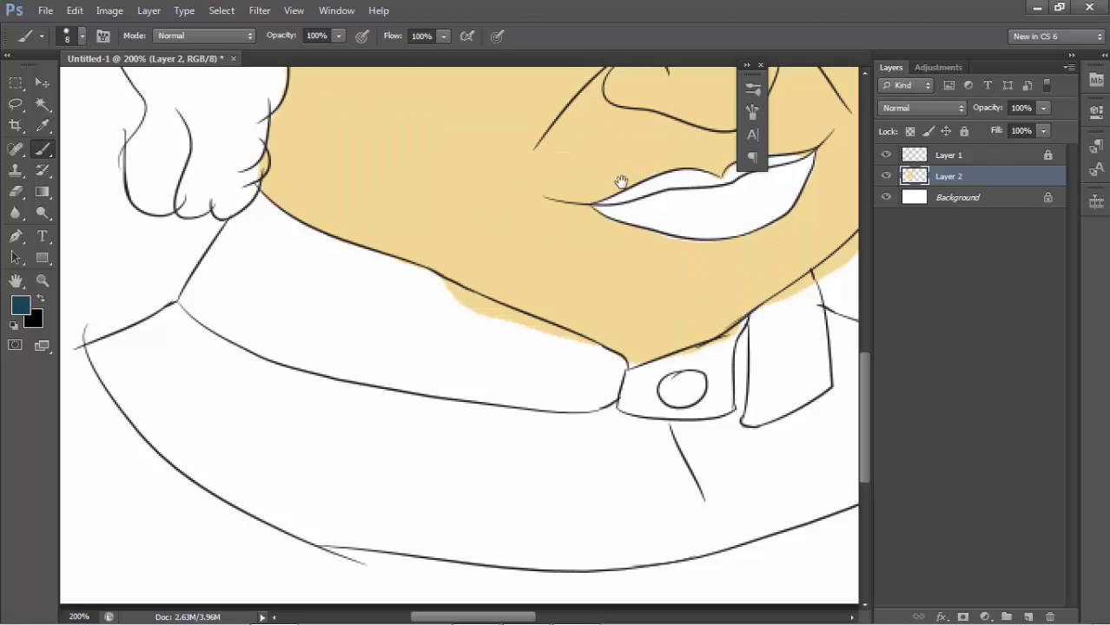
pyautogui.moveTo(351, 305)
pyautogui.mouseDown()
pyautogui.moveTo(626, 133)
pyautogui.moveTo(421, 231)
pyautogui.mouseUp()
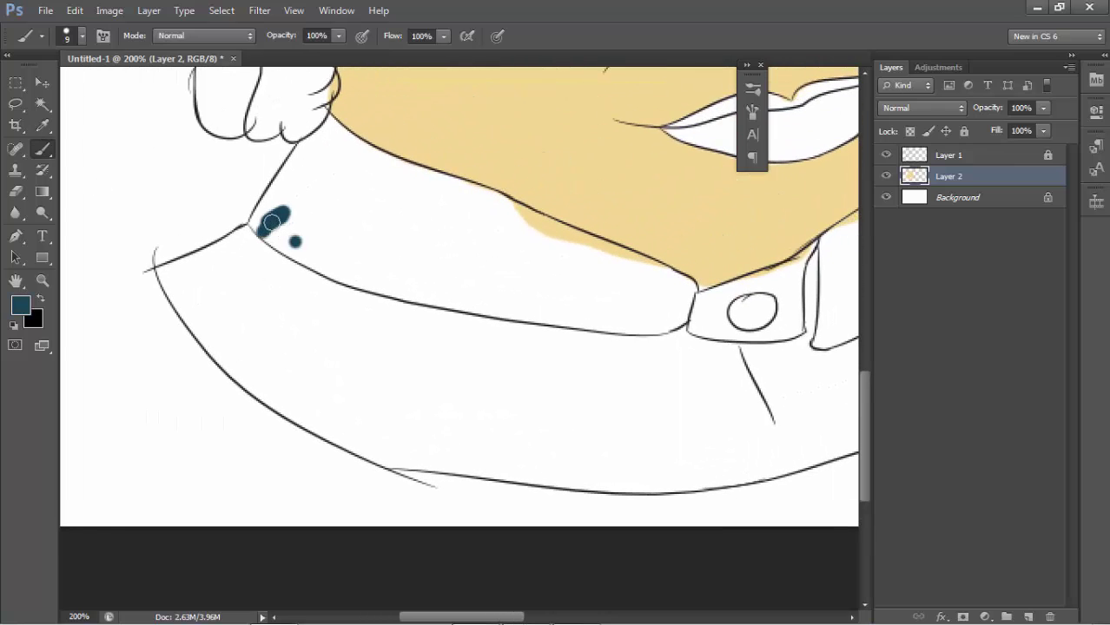
pyautogui.moveTo(277, 208)
pyautogui.mouseDown()
pyautogui.moveTo(265, 210)
pyautogui.moveTo(282, 181)
pyautogui.moveTo(330, 145)
pyautogui.moveTo(292, 230)
pyautogui.moveTo(270, 248)
pyautogui.moveTo(238, 241)
pyautogui.moveTo(177, 271)
pyautogui.moveTo(174, 288)
pyautogui.moveTo(234, 288)
pyautogui.moveTo(300, 265)
pyautogui.moveTo(322, 293)
pyautogui.moveTo(280, 266)
pyautogui.moveTo(384, 288)
pyautogui.moveTo(278, 186)
pyautogui.moveTo(250, 198)
pyautogui.moveTo(292, 128)
pyautogui.moveTo(362, 154)
pyautogui.moveTo(411, 228)
pyautogui.moveTo(275, 162)
pyautogui.mouseUp()
pyautogui.press(']')
pyautogui.moveTo(275, 162)
pyautogui.mouseDown()
pyautogui.moveTo(383, 228)
pyautogui.moveTo(290, 131)
pyautogui.moveTo(349, 124)
pyautogui.moveTo(392, 136)
pyautogui.moveTo(379, 128)
pyautogui.moveTo(413, 144)
pyautogui.moveTo(451, 189)
pyautogui.moveTo(476, 169)
pyautogui.moveTo(474, 191)
pyautogui.moveTo(388, 186)
pyautogui.moveTo(441, 174)
pyautogui.moveTo(437, 187)
pyautogui.mouseUp()
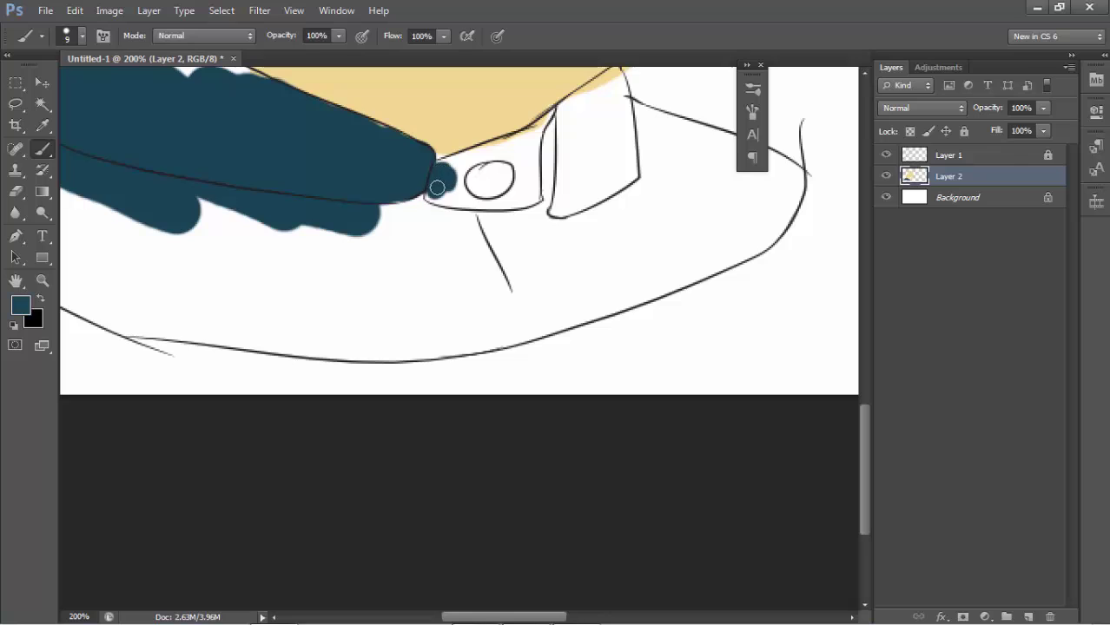
pyautogui.moveTo(504, 148); pyautogui.dragTo(542, 124)
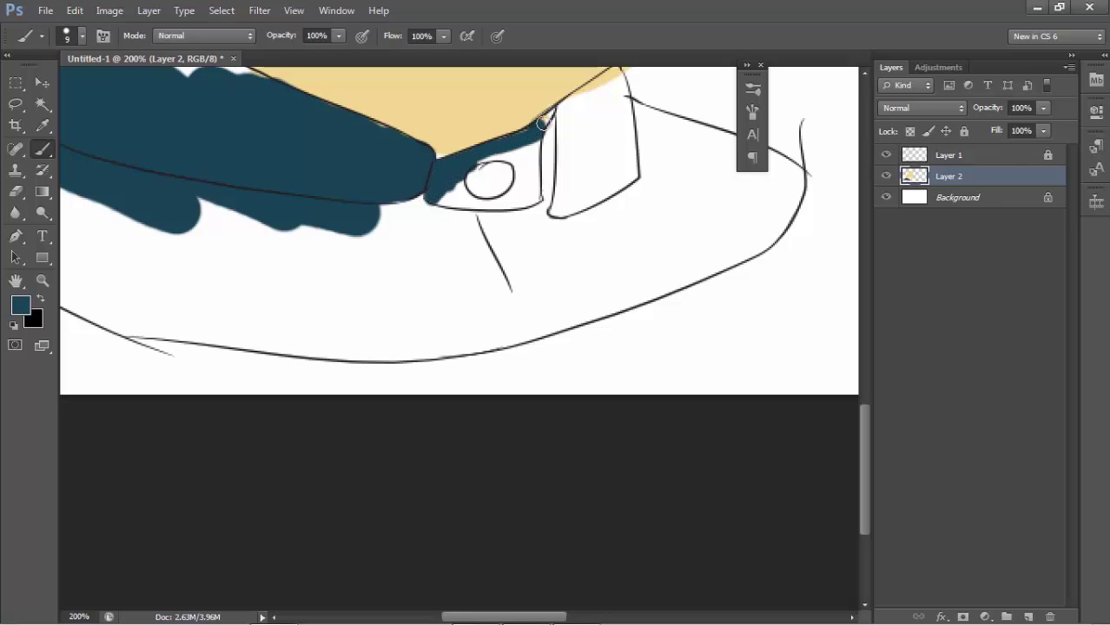
pyautogui.moveTo(476, 158)
pyautogui.mouseDown()
pyautogui.moveTo(459, 188)
pyautogui.moveTo(520, 193)
pyautogui.mouseUp()
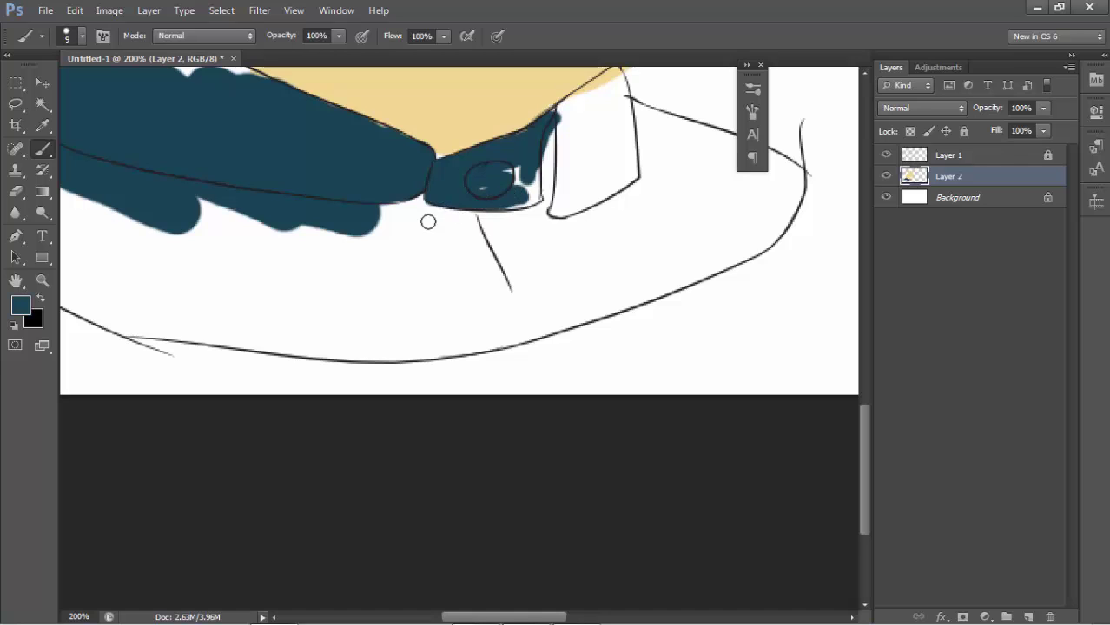
# Step: Fill the shirt body below the collar and along its right and left edges with dark blue
pyautogui.press(']')
pyautogui.moveTo(421, 234)
pyautogui.mouseDown()
pyautogui.moveTo(558, 178)
pyautogui.moveTo(546, 223)
pyautogui.moveTo(429, 308)
pyautogui.moveTo(413, 263)
pyautogui.moveTo(429, 198)
pyautogui.moveTo(248, 250)
pyautogui.moveTo(595, 173)
pyautogui.moveTo(563, 143)
pyautogui.moveTo(594, 116)
pyautogui.moveTo(585, 167)
pyautogui.moveTo(524, 212)
pyautogui.mouseUp()
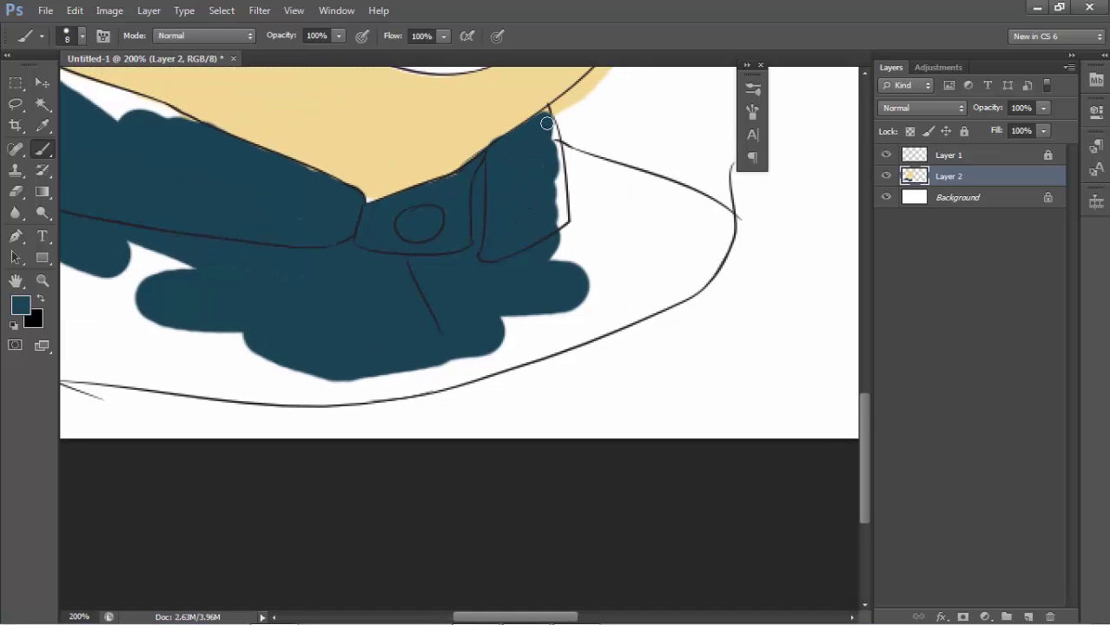
pyautogui.moveTo(555, 135)
pyautogui.mouseDown()
pyautogui.moveTo(556, 192)
pyautogui.moveTo(565, 198)
pyautogui.moveTo(553, 166)
pyautogui.moveTo(597, 176)
pyautogui.moveTo(600, 203)
pyautogui.moveTo(564, 240)
pyautogui.moveTo(674, 198)
pyautogui.moveTo(711, 228)
pyautogui.moveTo(584, 250)
pyautogui.moveTo(710, 251)
pyautogui.moveTo(656, 285)
pyautogui.moveTo(577, 270)
pyautogui.moveTo(646, 204)
pyautogui.mouseUp()
pyautogui.press(']')
pyautogui.moveTo(647, 204)
pyautogui.mouseDown()
pyautogui.moveTo(661, 227)
pyautogui.moveTo(652, 238)
pyautogui.moveTo(724, 217)
pyautogui.mouseUp()
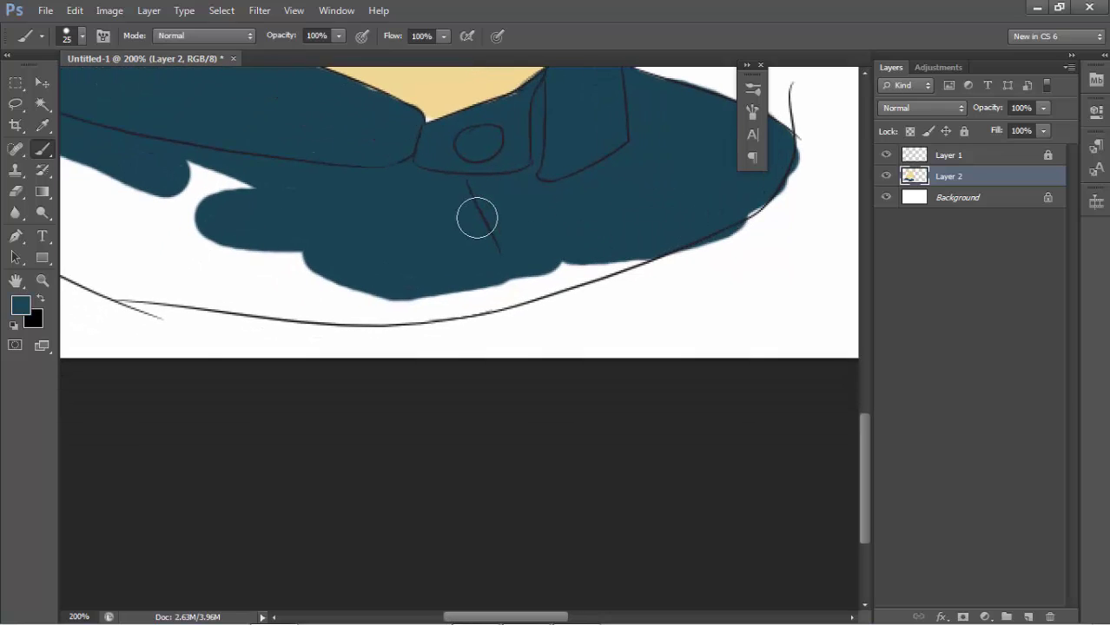
pyautogui.moveTo(550, 220); pyautogui.dragTo(467, 212)
pyautogui.moveTo(641, 191)
pyautogui.mouseDown()
pyautogui.moveTo(659, 176)
pyautogui.moveTo(505, 238)
pyautogui.moveTo(704, 220)
pyautogui.moveTo(546, 250)
pyautogui.moveTo(614, 243)
pyautogui.moveTo(485, 275)
pyautogui.moveTo(421, 265)
pyautogui.moveTo(367, 235)
pyautogui.moveTo(279, 149)
pyautogui.moveTo(256, 185)
pyautogui.mouseUp()
pyautogui.moveTo(395, 221); pyautogui.dragTo(541, 303)
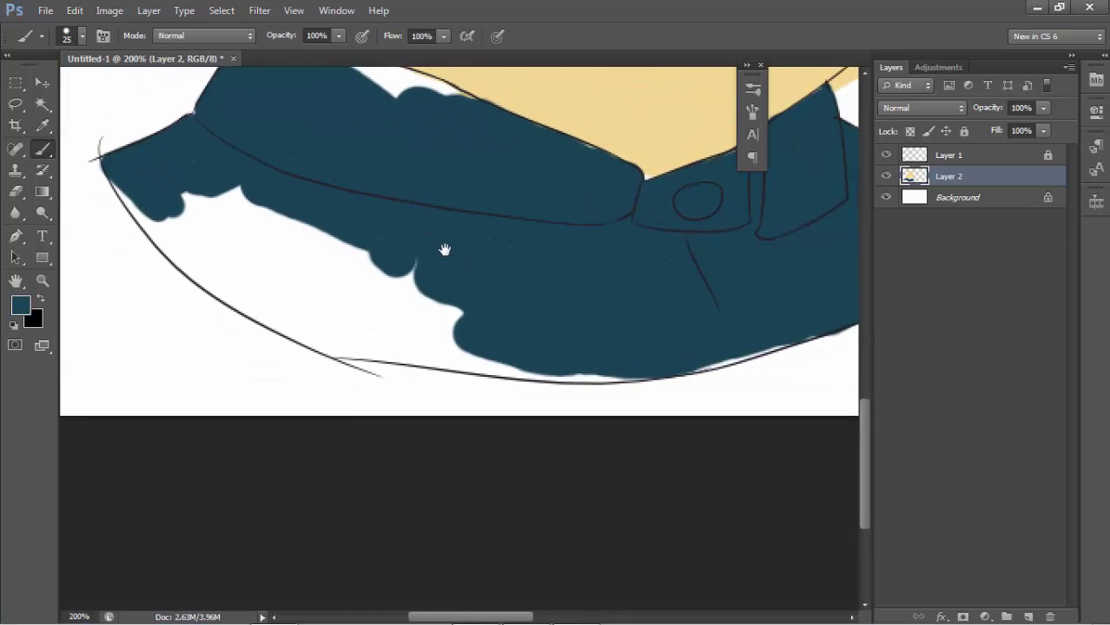
pyautogui.moveTo(130, 174)
pyautogui.mouseDown()
pyautogui.moveTo(191, 247)
pyautogui.moveTo(295, 312)
pyautogui.moveTo(228, 241)
pyautogui.moveTo(241, 218)
pyautogui.moveTo(273, 236)
pyautogui.moveTo(284, 265)
pyautogui.moveTo(379, 258)
pyautogui.moveTo(390, 203)
pyautogui.moveTo(416, 230)
pyautogui.moveTo(330, 197)
pyautogui.moveTo(459, 211)
pyautogui.moveTo(354, 247)
pyautogui.mouseUp()
# Step: Fill remaining white gaps along the lower outline and collar top, then restore black as foreground
pyautogui.scroll(-2, 326, 264)
pyautogui.scroll(-3, 260, 234)
pyautogui.scroll(-2, 330, 197)
pyautogui.moveTo(291, 263); pyautogui.dragTo(436, 235)
pyautogui.scroll(3, 450, 274)
pyautogui.moveTo(450, 275); pyautogui.dragTo(667, 446)
pyautogui.moveTo(337, 265)
pyautogui.mouseDown()
pyautogui.moveTo(325, 245)
pyautogui.moveTo(386, 276)
pyautogui.mouseUp()
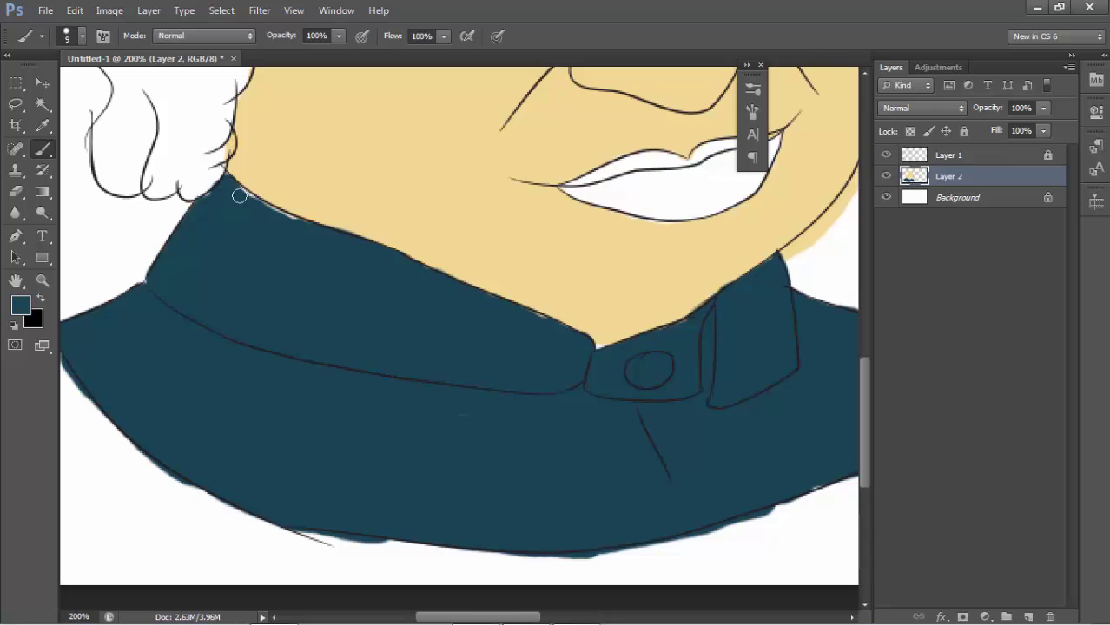
pyautogui.scroll(3, 273, 256)
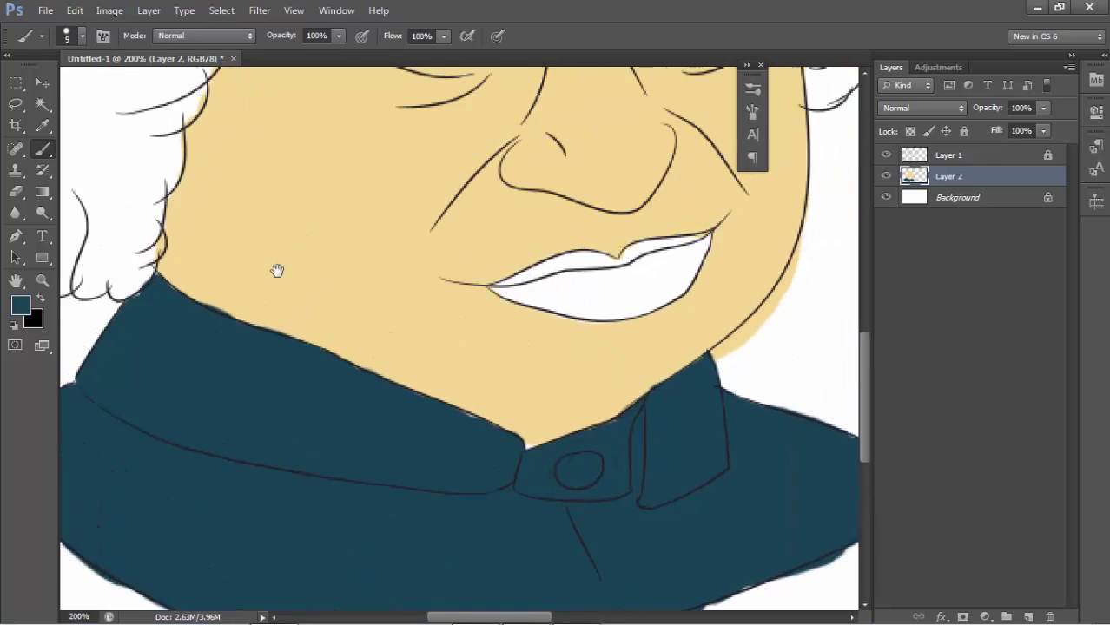
pyautogui.scroll(3, 286, 260)
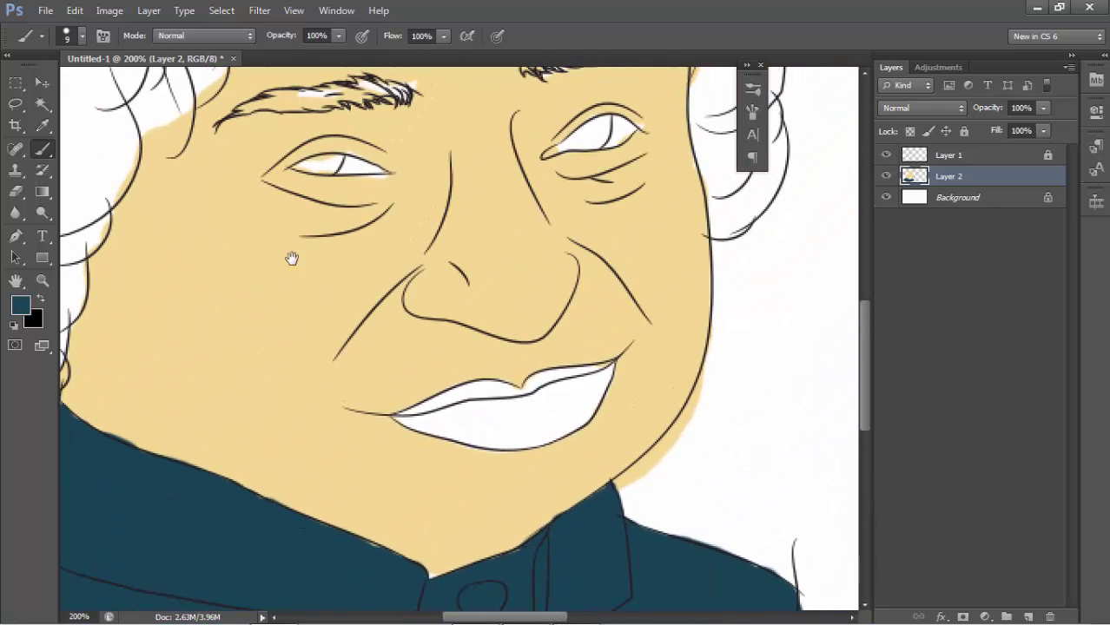
pyautogui.click(39, 300)
# Step: Zoom in on the left eye and paint its pupil black
pyautogui.press('z')
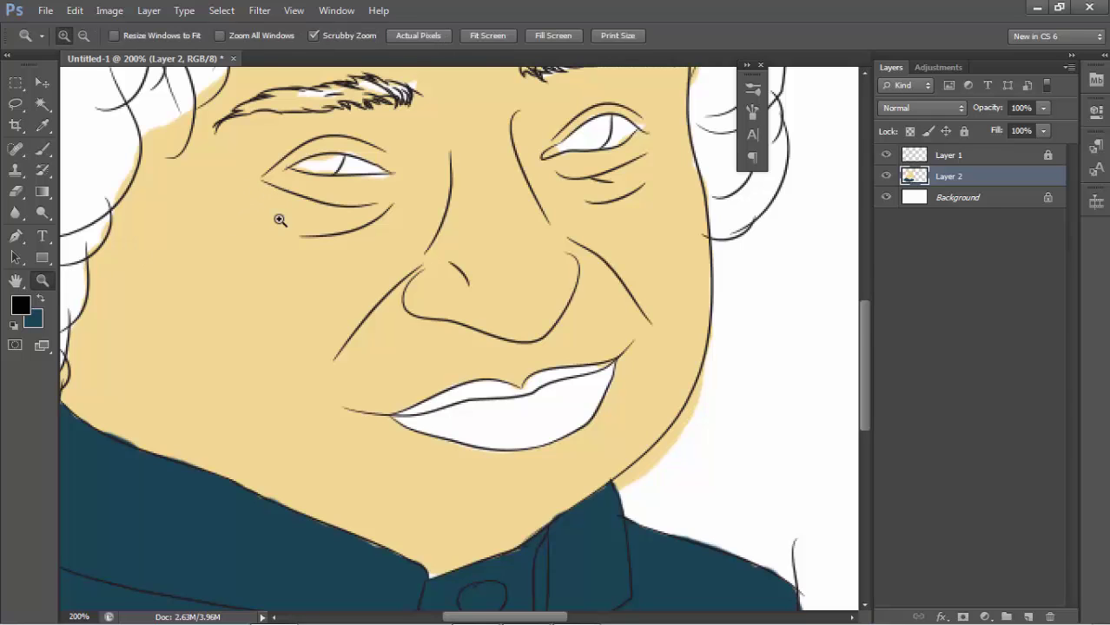
pyautogui.moveTo(278, 218)
pyautogui.mouseDown()
pyautogui.moveTo(297, 233)
pyautogui.moveTo(283, 300)
pyautogui.mouseUp()
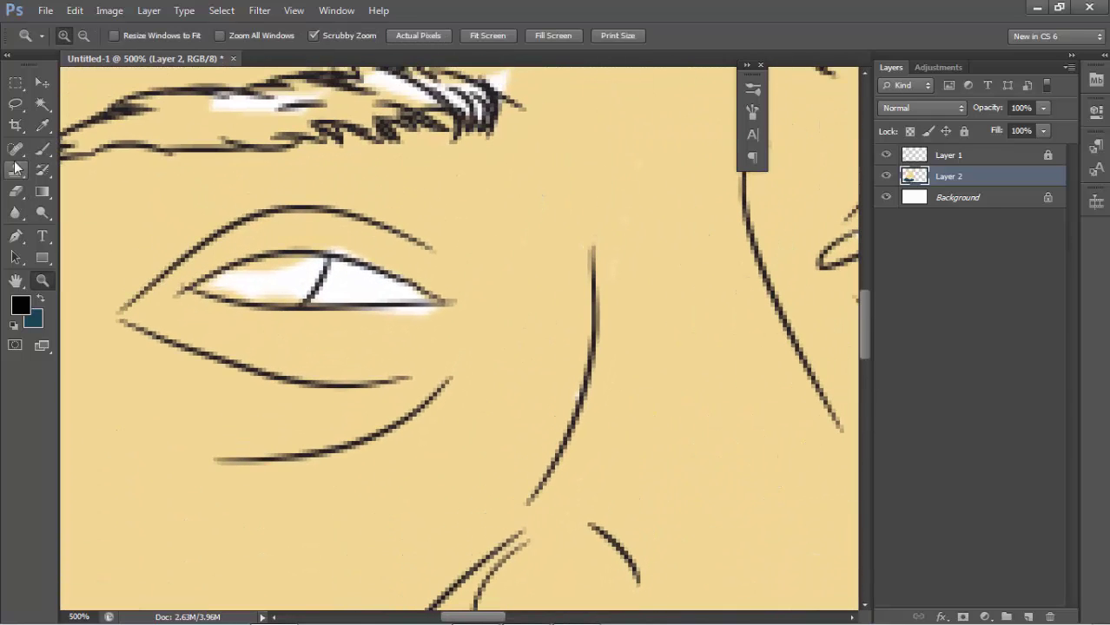
pyautogui.click(42, 148)
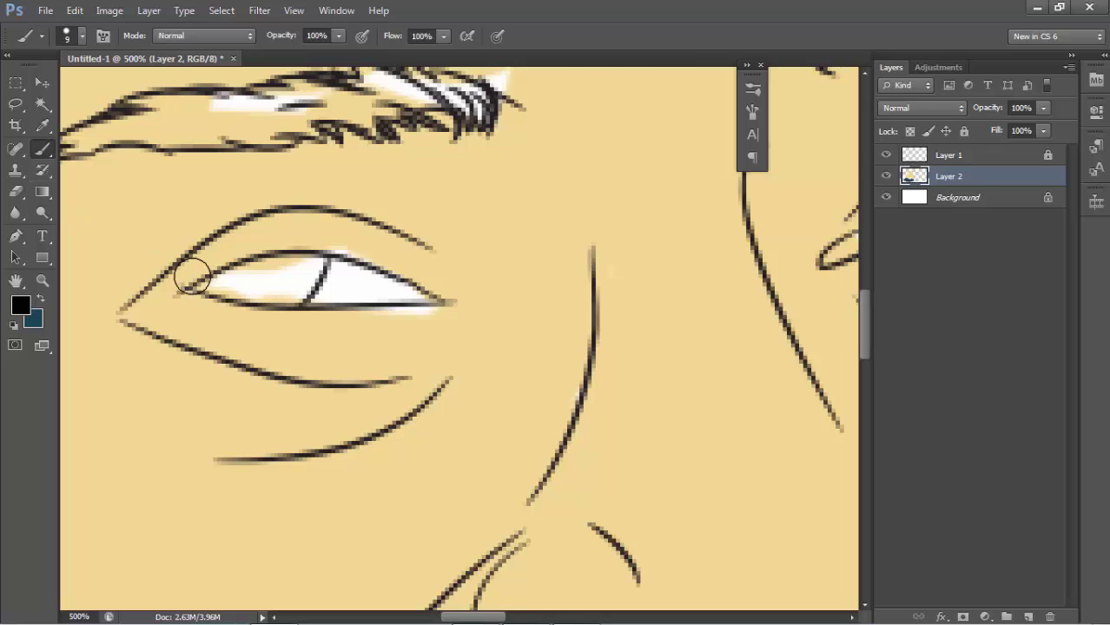
pyautogui.press(']')
pyautogui.moveTo(243, 282); pyautogui.dragTo(235, 278)
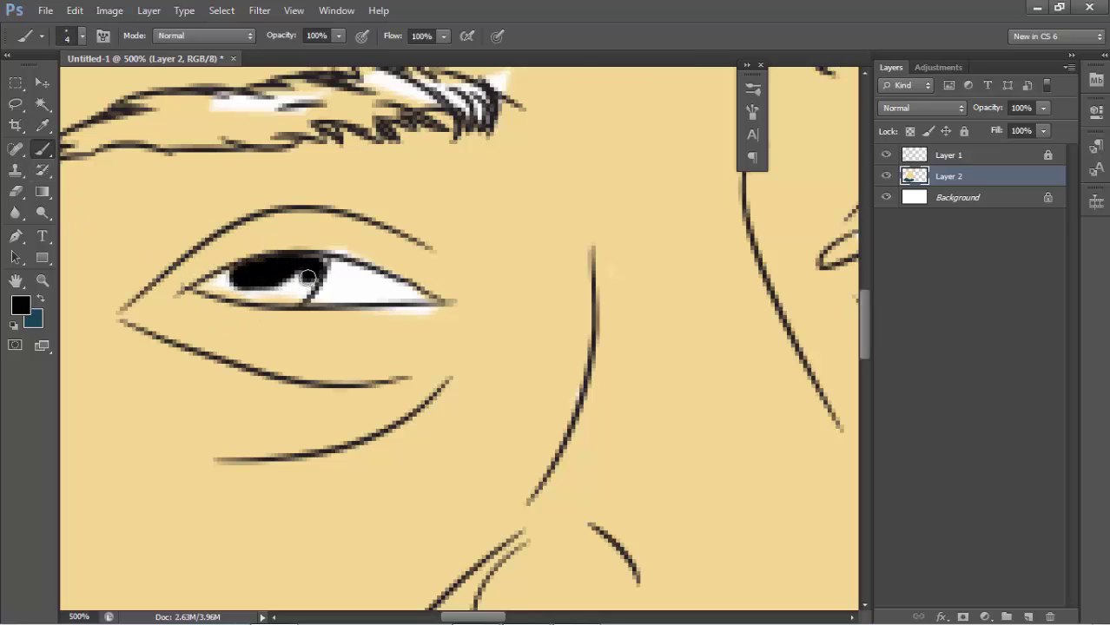
pyautogui.moveTo(308, 276); pyautogui.dragTo(218, 283)
pyautogui.press('[')
pyautogui.press('[')
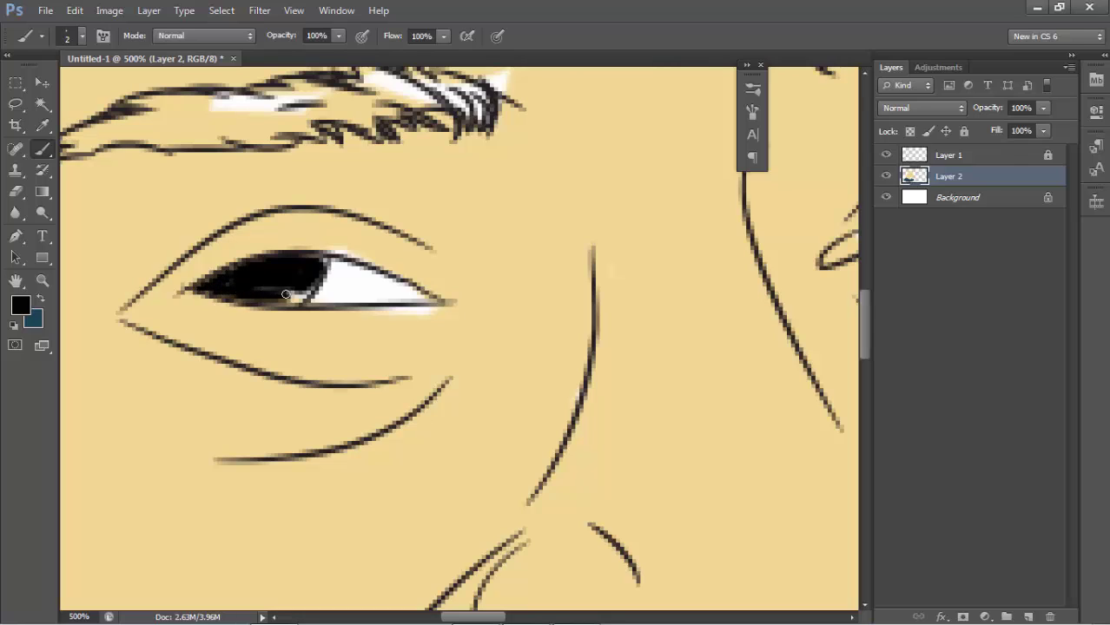
pyautogui.moveTo(310, 258); pyautogui.dragTo(225, 273)
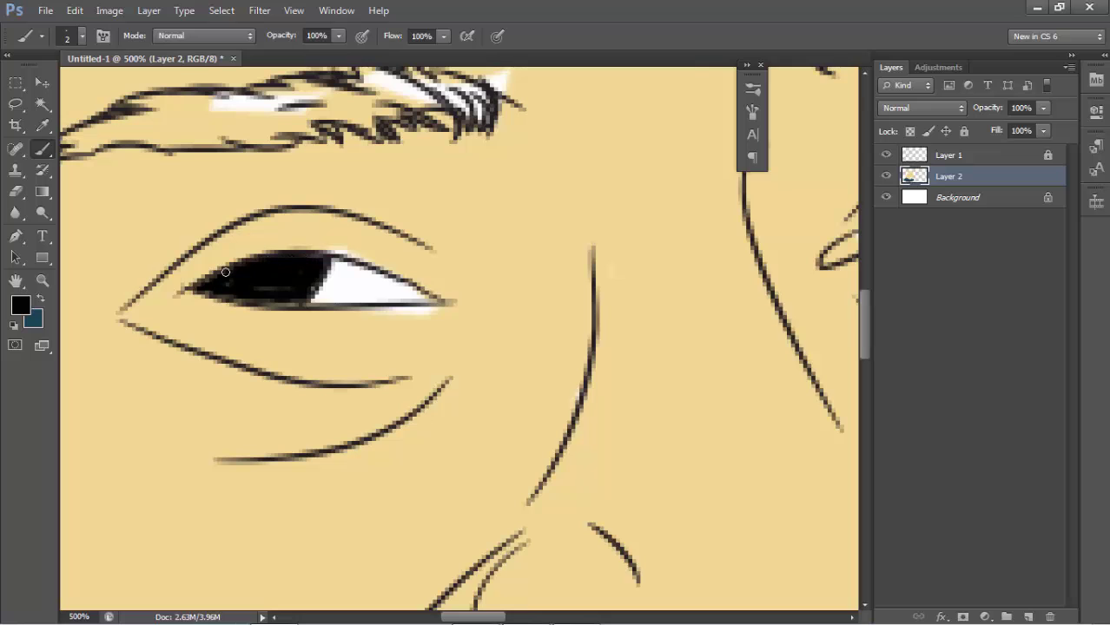
# Step: Paint the right eye's iris solid black and sample the skin tone as paint colour
pyautogui.hscroll(3, 317, 292)
pyautogui.hscroll(3, 268, 297)
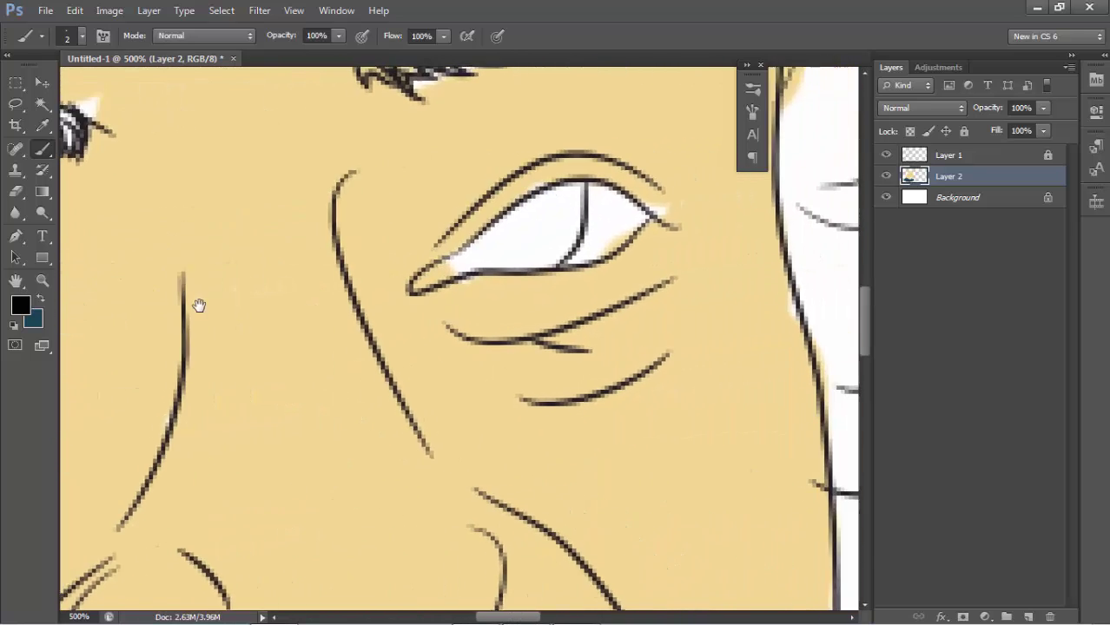
pyautogui.hscroll(1, 198, 305)
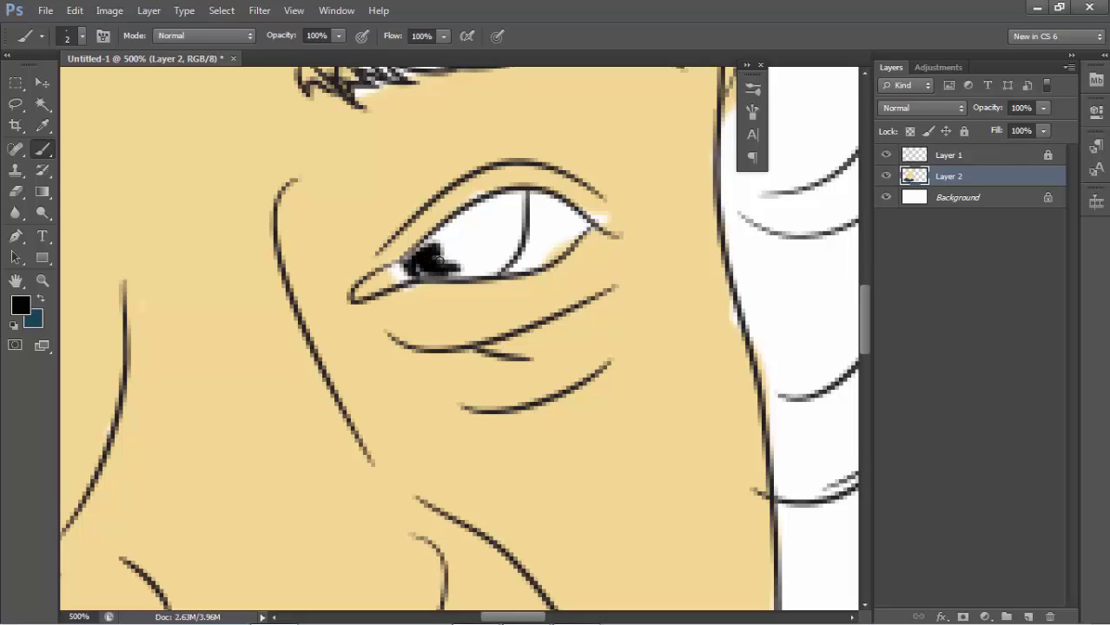
pyautogui.press(']')
pyautogui.press(']')
pyautogui.press(']')
pyautogui.moveTo(443, 235)
pyautogui.mouseDown()
pyautogui.moveTo(439, 248)
pyautogui.moveTo(471, 224)
pyautogui.moveTo(448, 264)
pyautogui.moveTo(495, 260)
pyautogui.mouseUp()
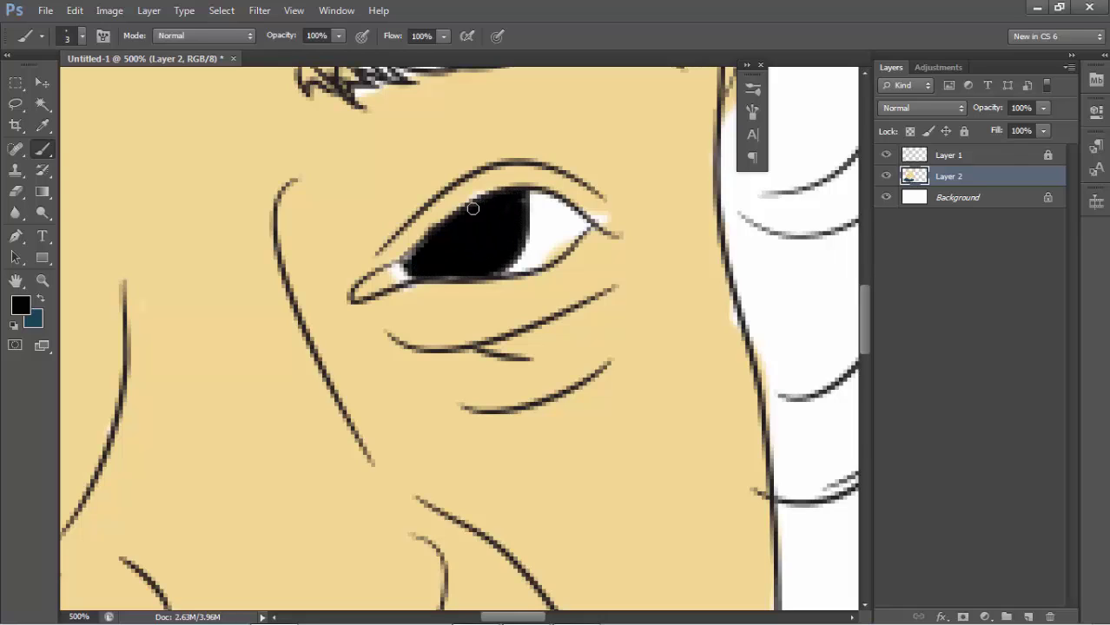
pyautogui.moveTo(472, 209); pyautogui.dragTo(408, 257)
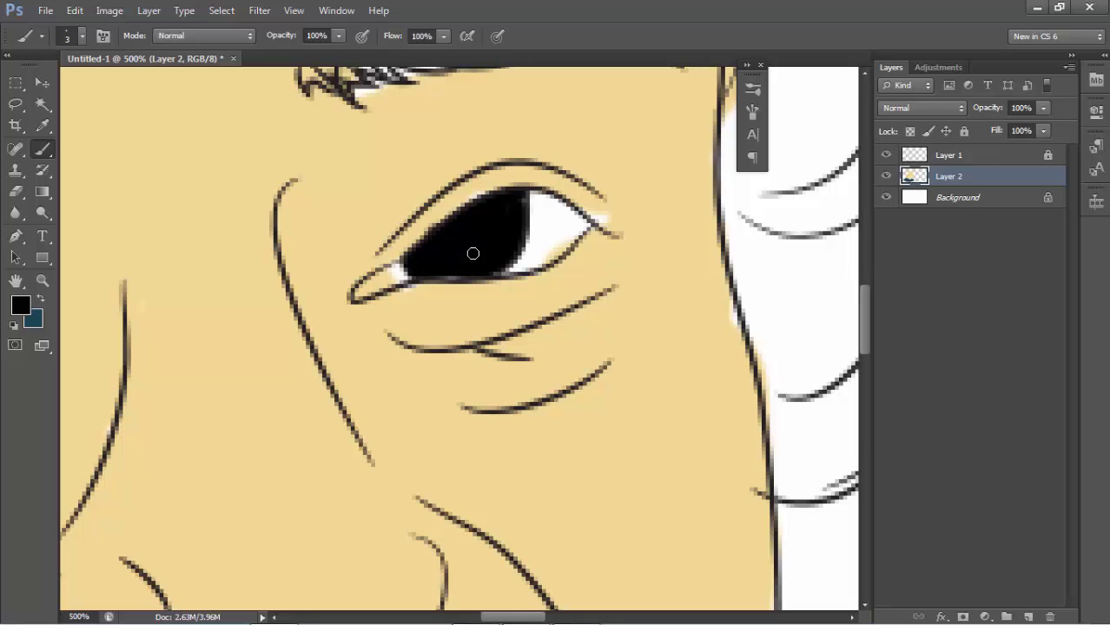
pyautogui.scroll(3, 452, 251)
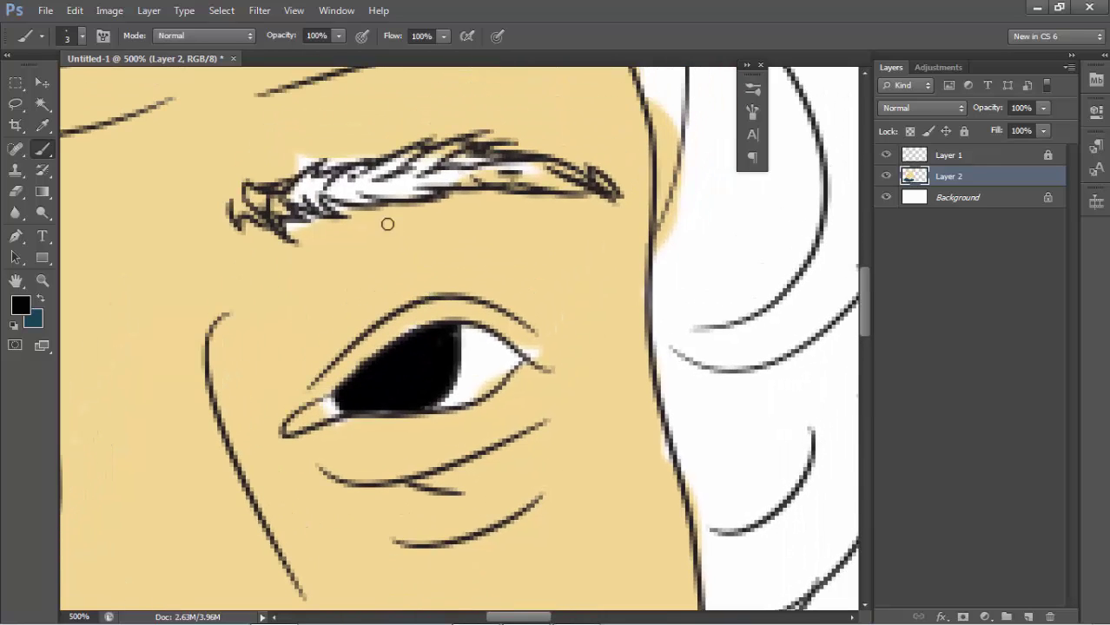
pyautogui.keyDown('alt'); pyautogui.click(405, 117); pyautogui.keyUp('alt')
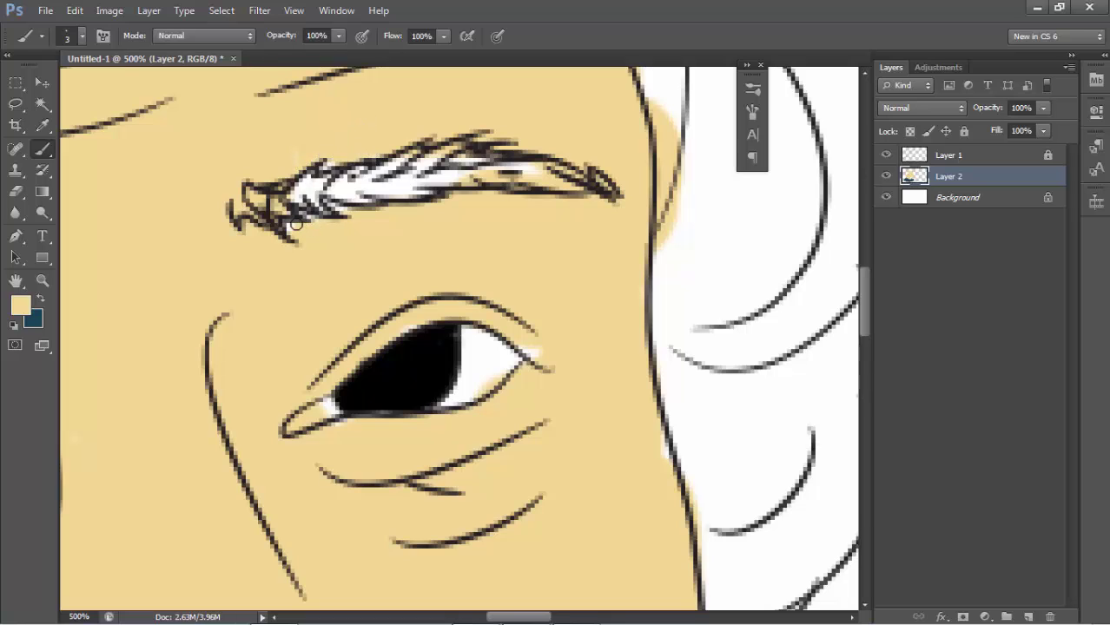
# Step: Pick a light beige colour and paint highlights along the eyebrow
pyautogui.click(21, 305)
pyautogui.moveTo(372, 196); pyautogui.dragTo(369, 177)
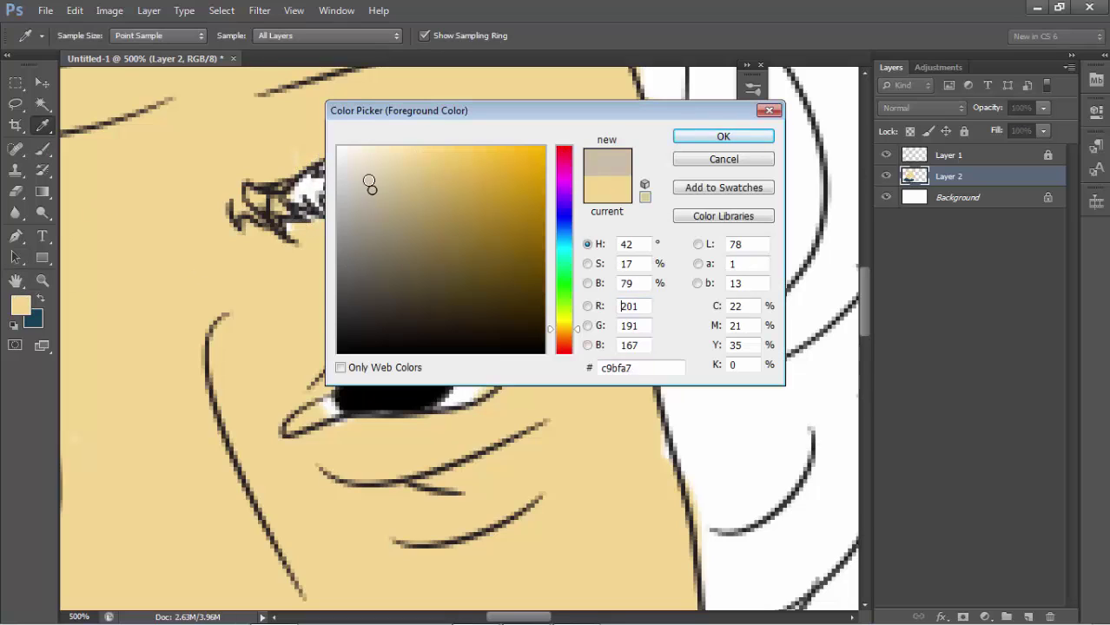
pyautogui.click(720, 139)
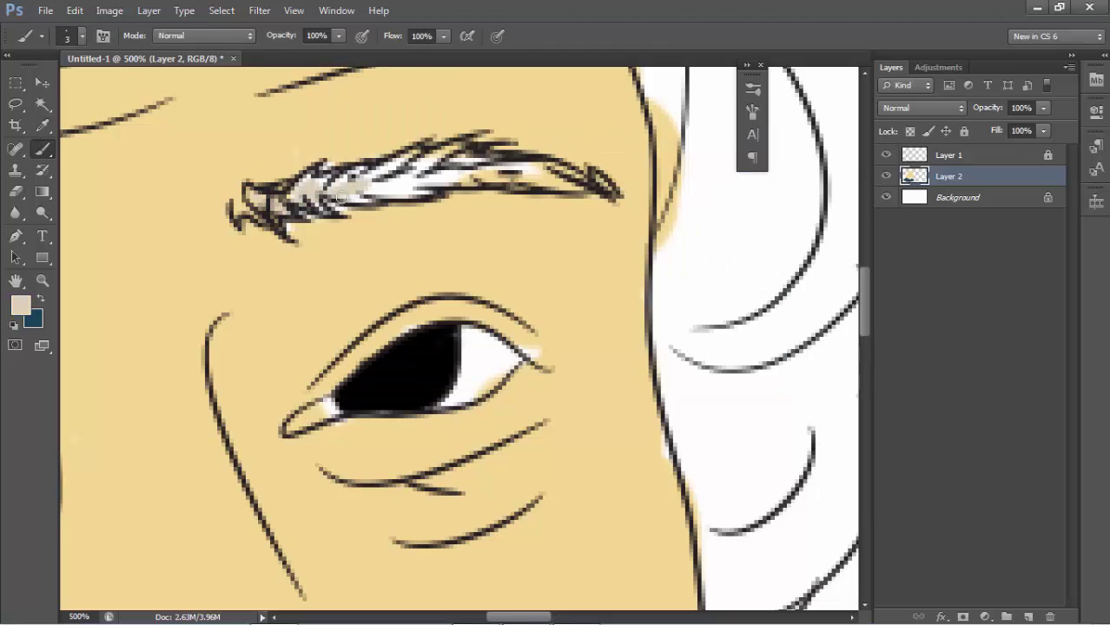
pyautogui.moveTo(395, 183); pyautogui.dragTo(411, 175)
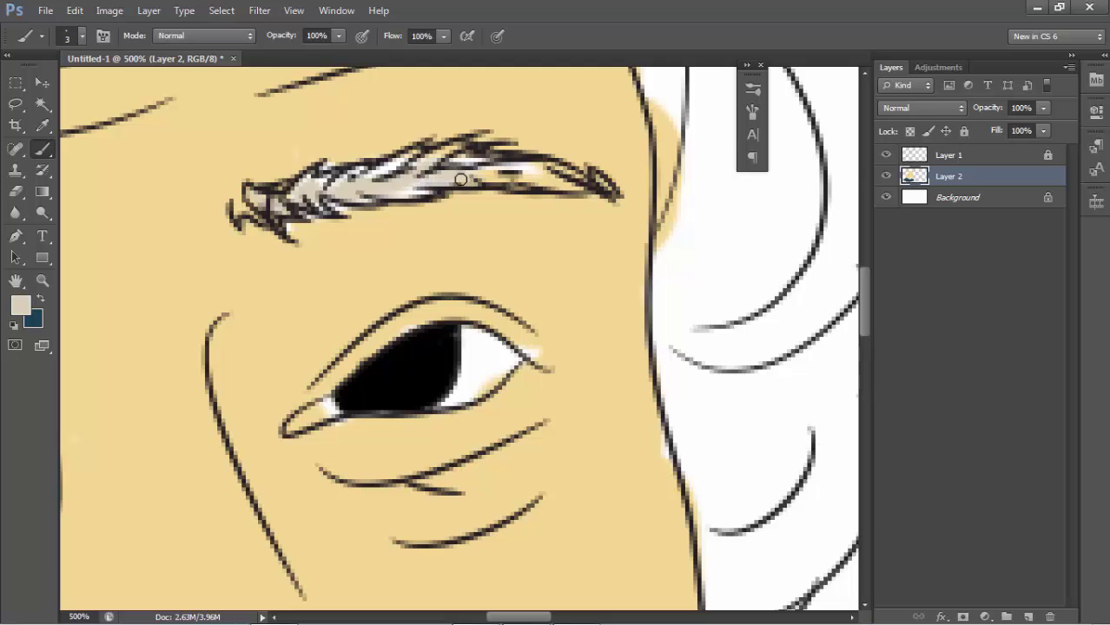
pyautogui.hscroll(1, 456, 174)
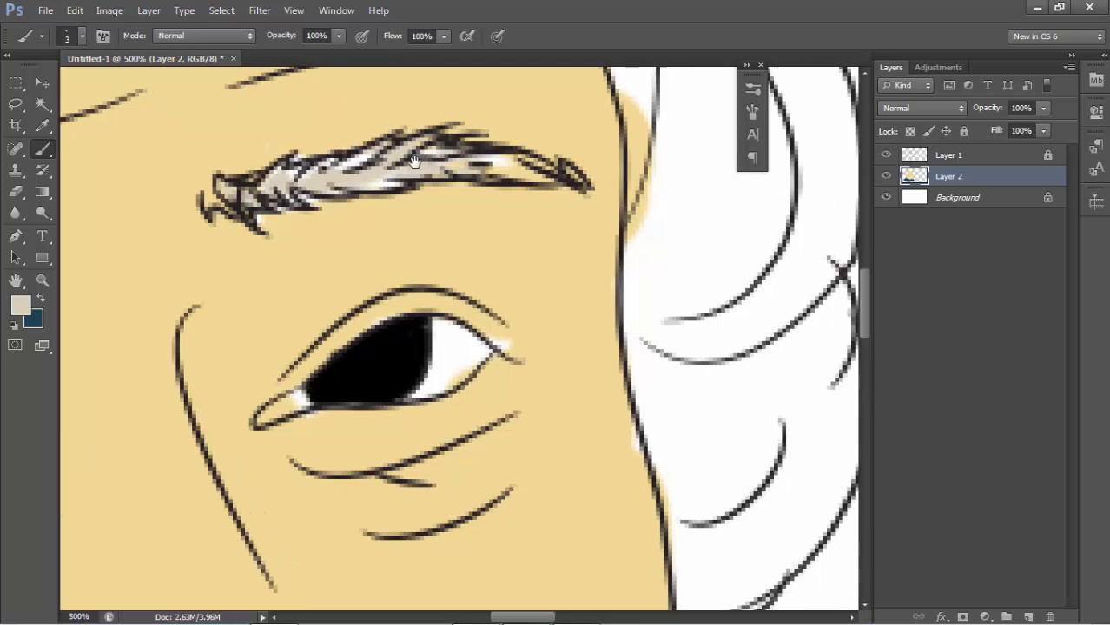
pyautogui.hscroll(3, 439, 167)
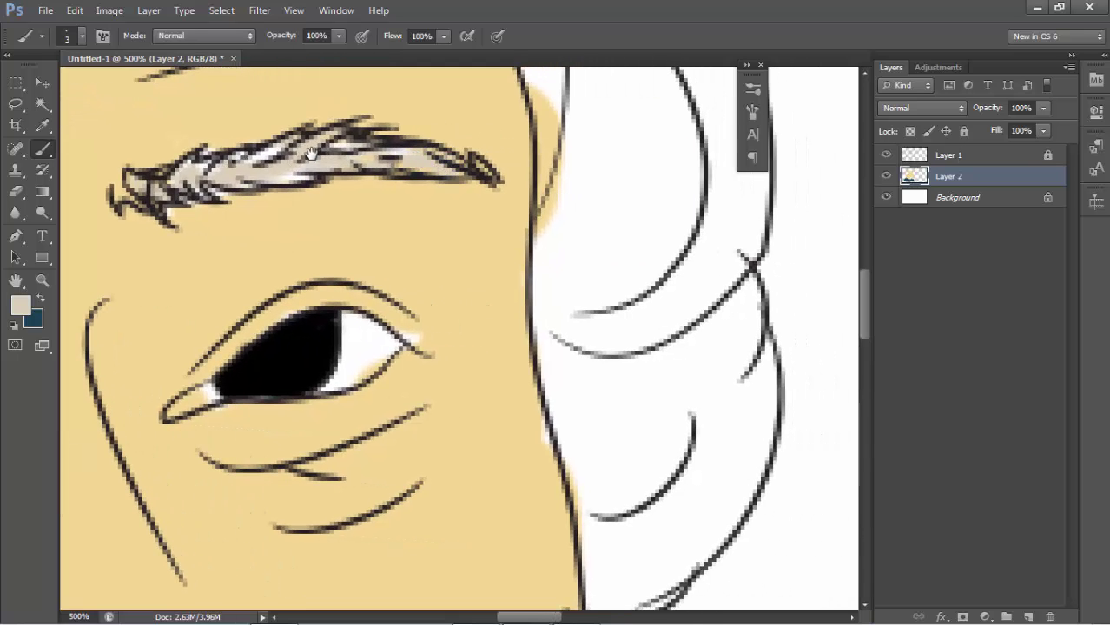
pyautogui.hscroll(-10, 310, 153)
pyautogui.hscroll(-2, 265, 156)
# Step: Choose a dark grey and brush shading strokes along the eyebrow's lower edge
pyautogui.click(21, 304)
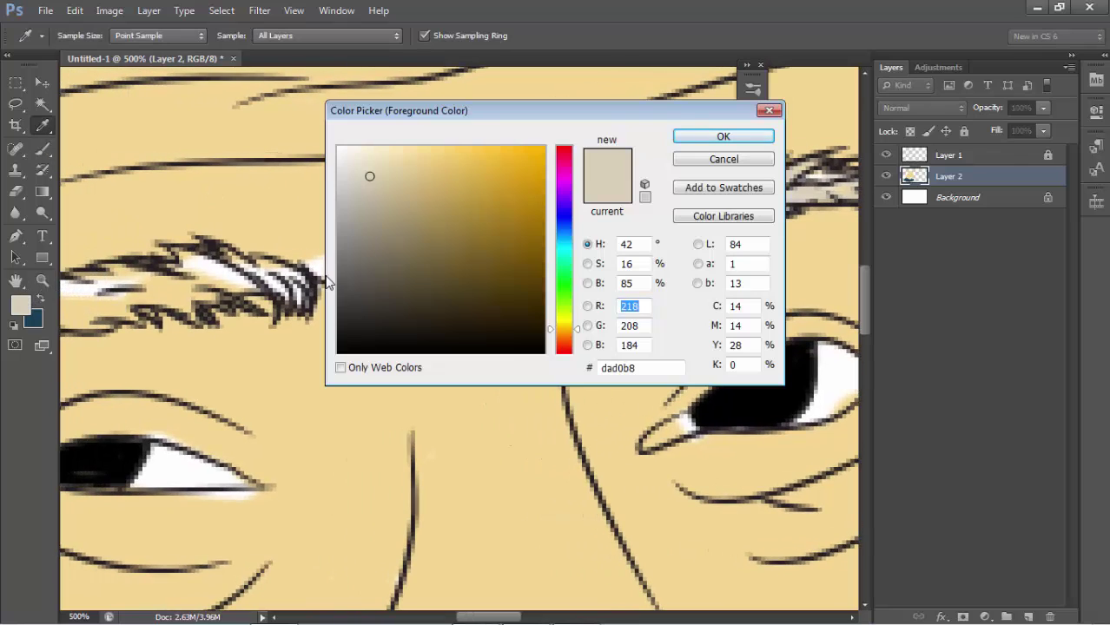
pyautogui.click(355, 257)
pyautogui.click(274, 233)
pyautogui.click(346, 267)
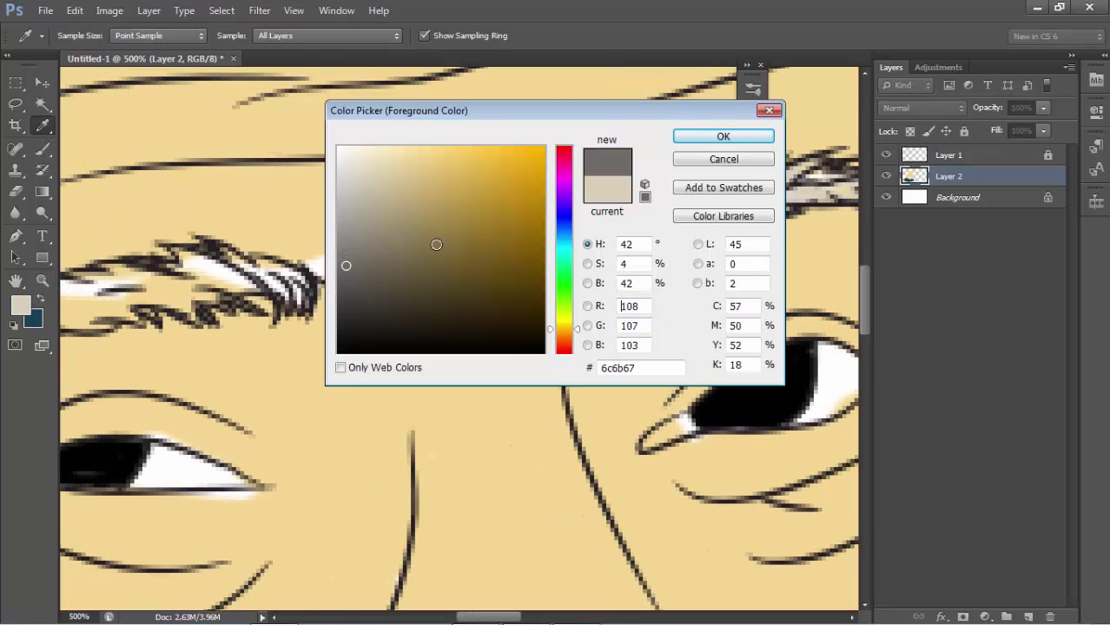
pyautogui.click(365, 269)
pyautogui.click(724, 137)
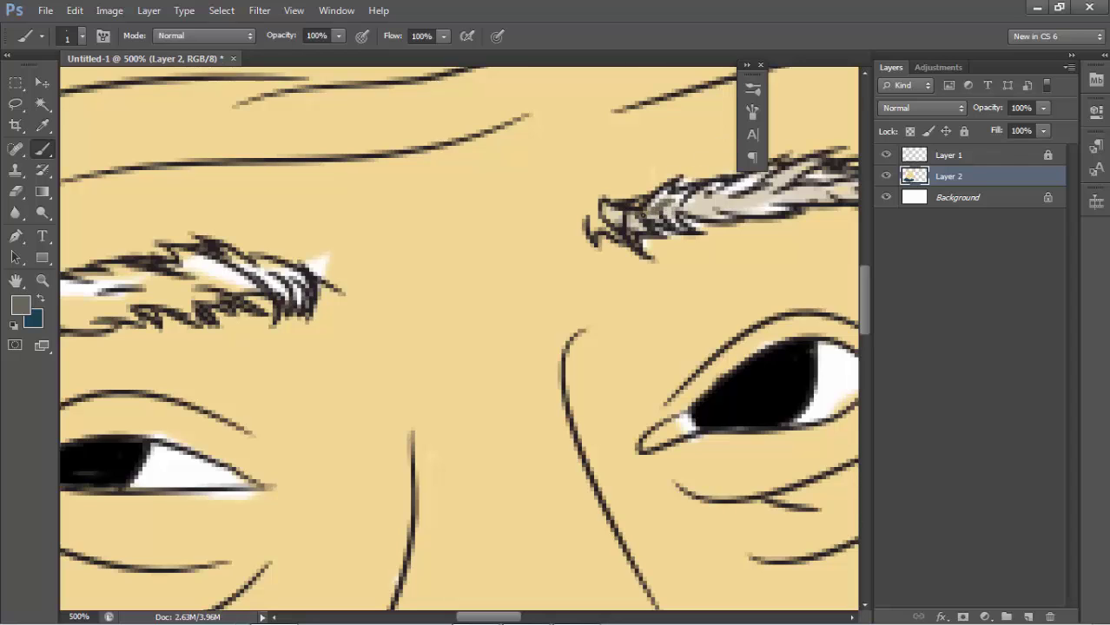
pyautogui.hscroll(2, 712, 201)
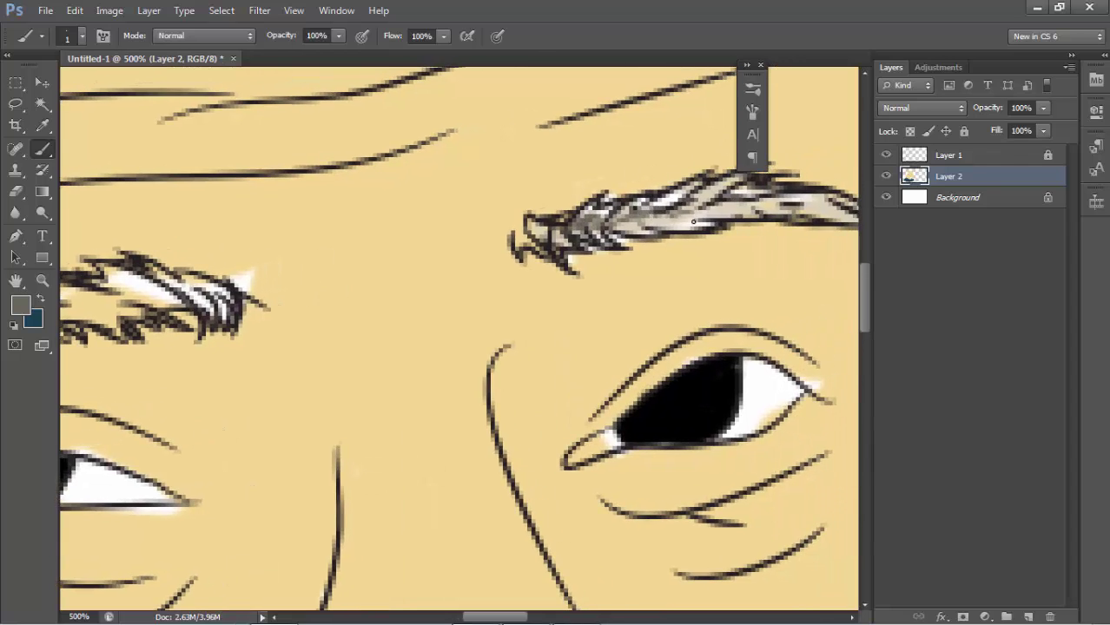
pyautogui.hscroll(2, 722, 191)
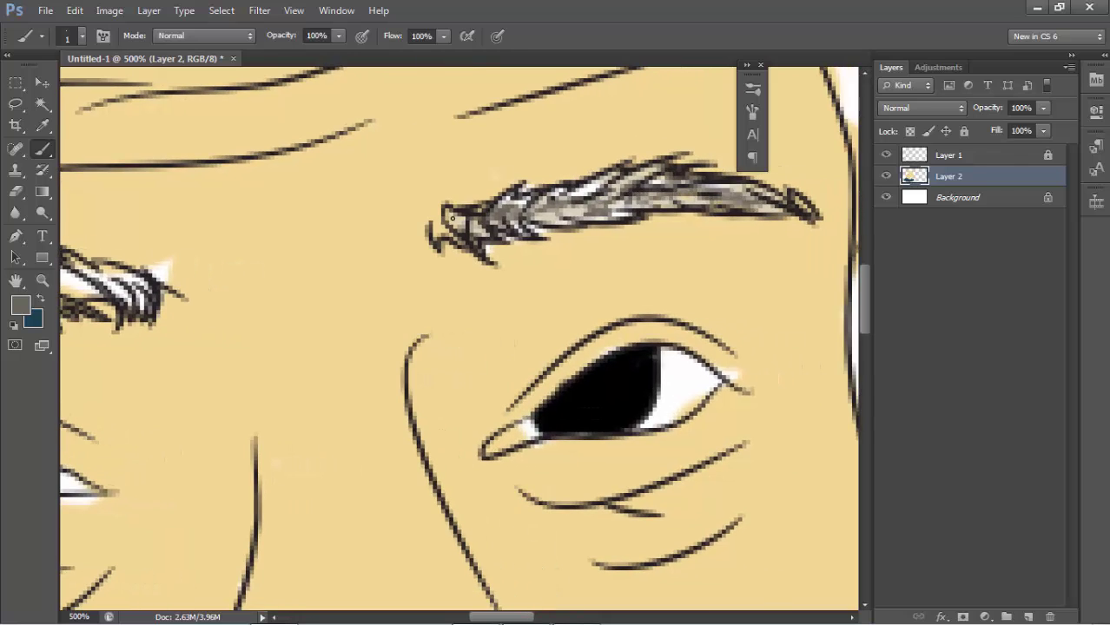
pyautogui.moveTo(597, 220); pyautogui.dragTo(669, 215)
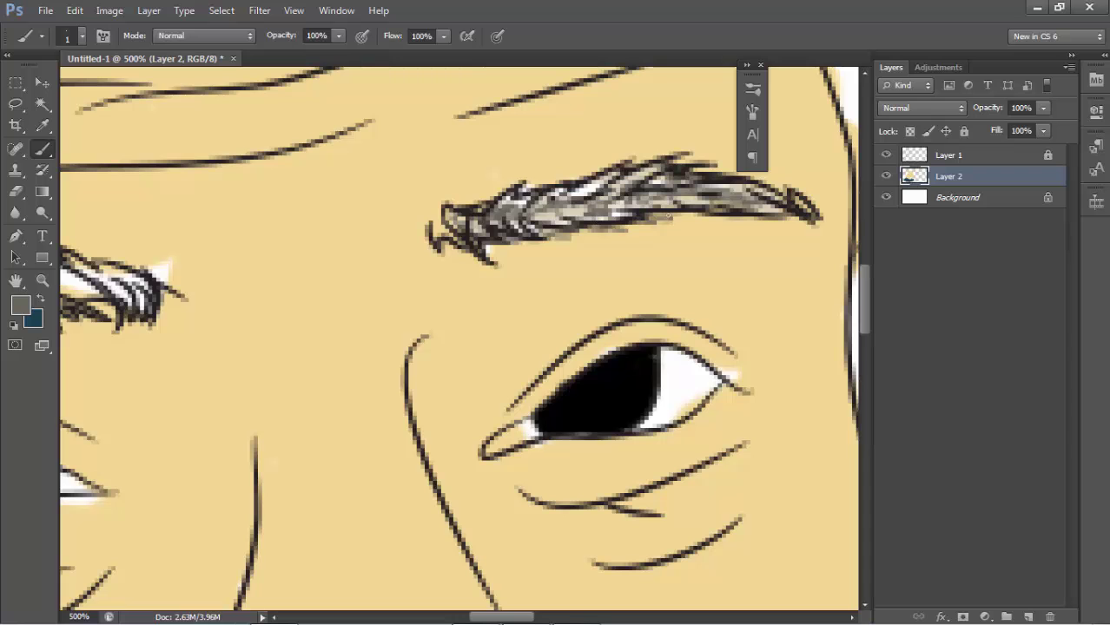
# Step: Brush the other eyebrow mid grey (#a6a6a6) with a slightly larger brush
pyautogui.moveTo(448, 217); pyautogui.dragTo(530, 239)
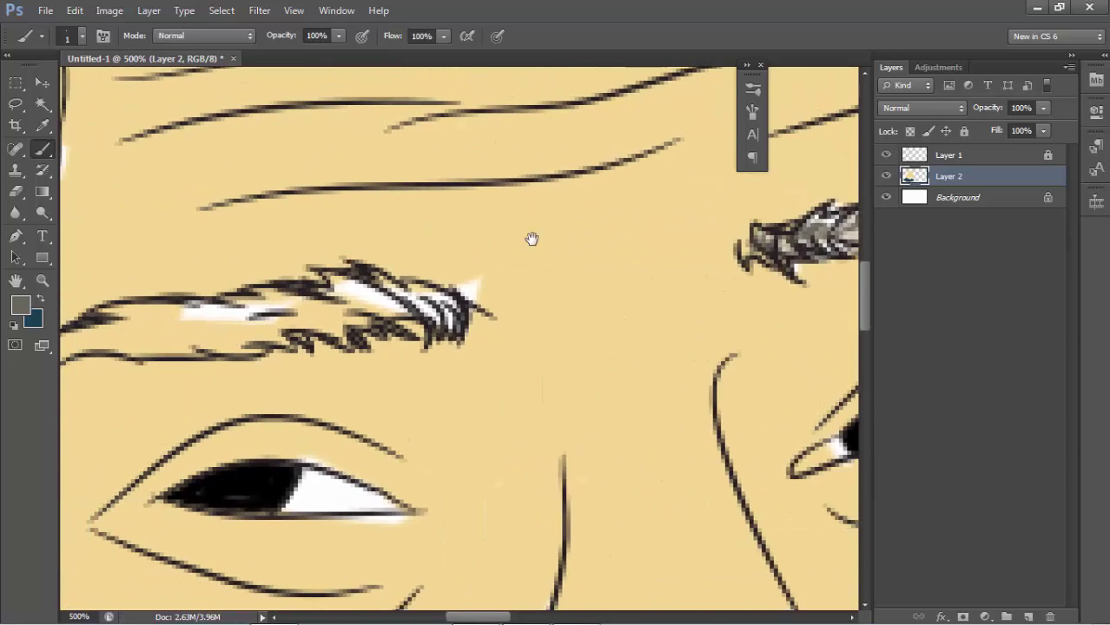
pyautogui.moveTo(193, 211); pyautogui.dragTo(207, 211)
pyautogui.click(21, 305)
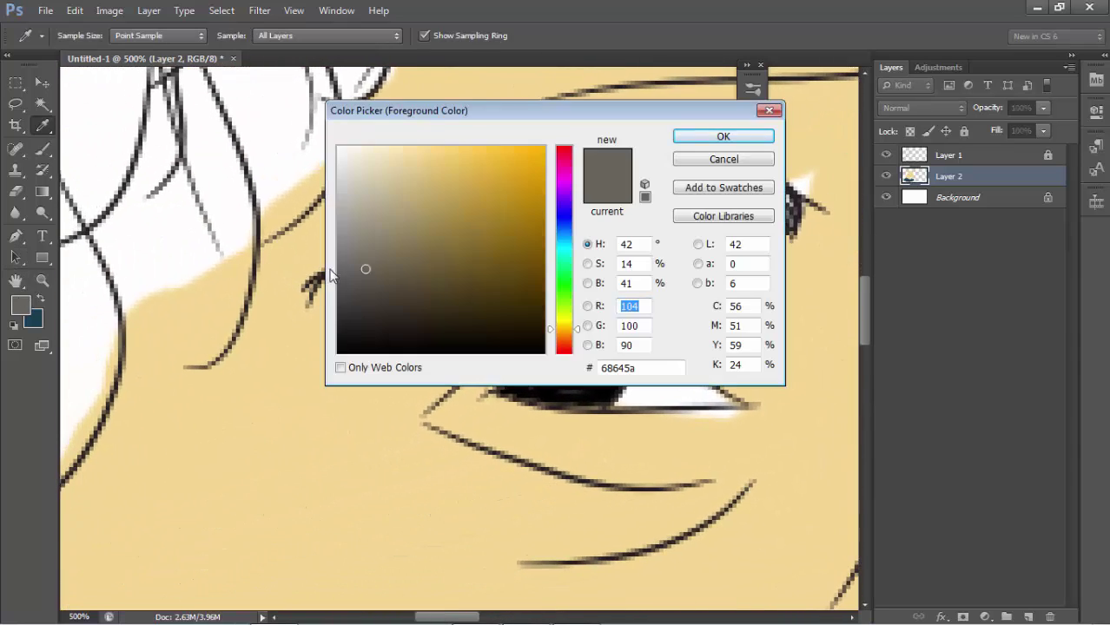
pyautogui.moveTo(365, 211); pyautogui.dragTo(315, 219)
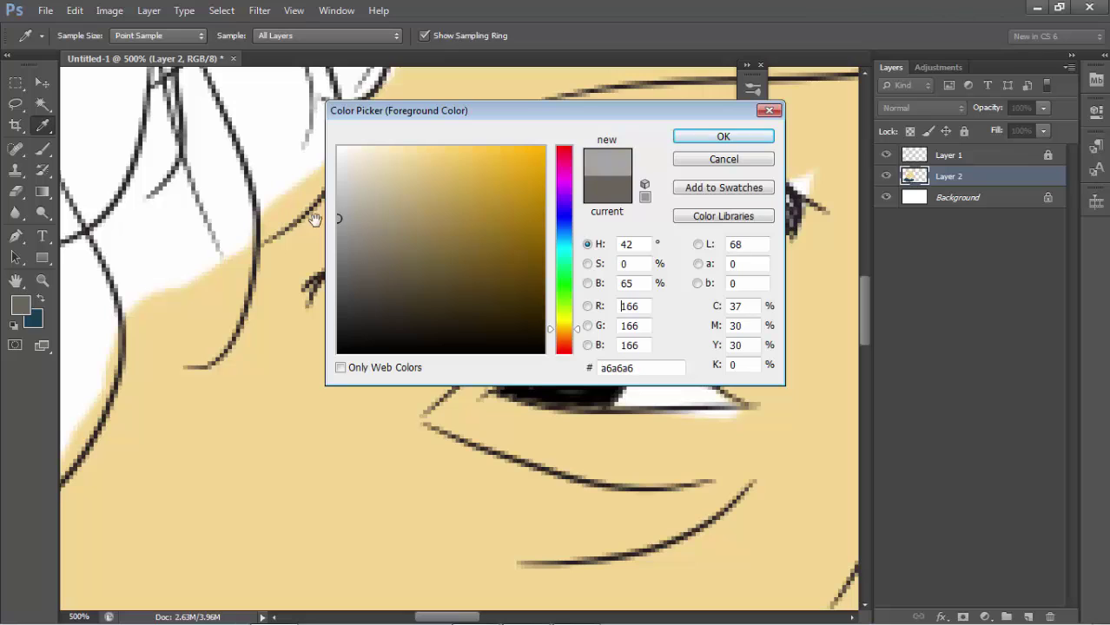
pyautogui.click(730, 137)
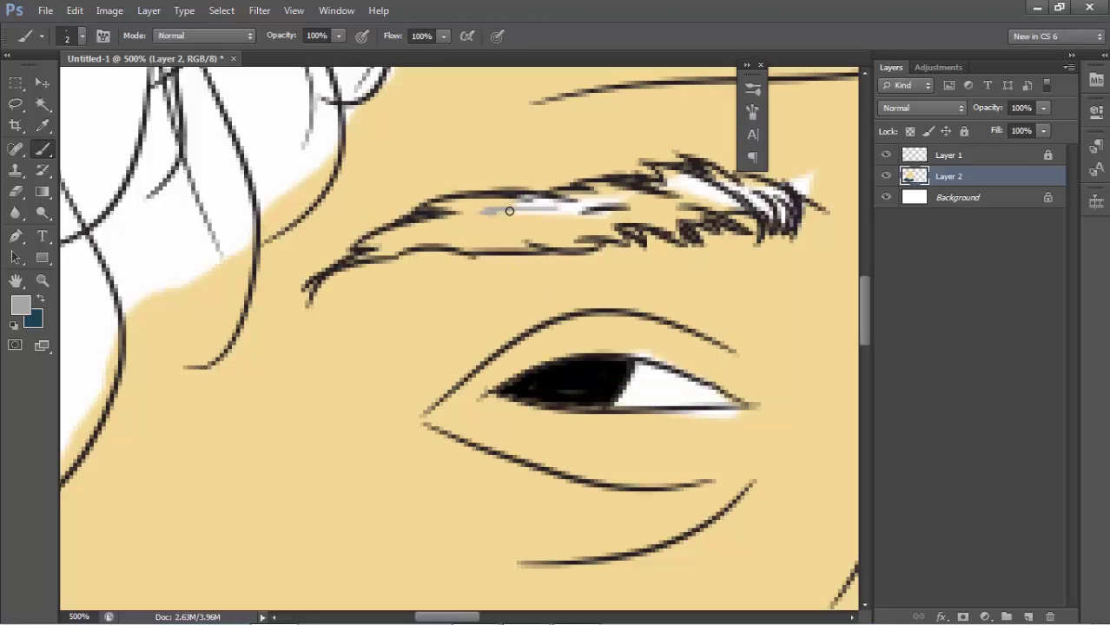
pyautogui.press(']')
pyautogui.press(']')
pyautogui.moveTo(510, 211)
pyautogui.mouseDown()
pyautogui.moveTo(422, 223)
pyautogui.moveTo(439, 225)
pyautogui.mouseUp()
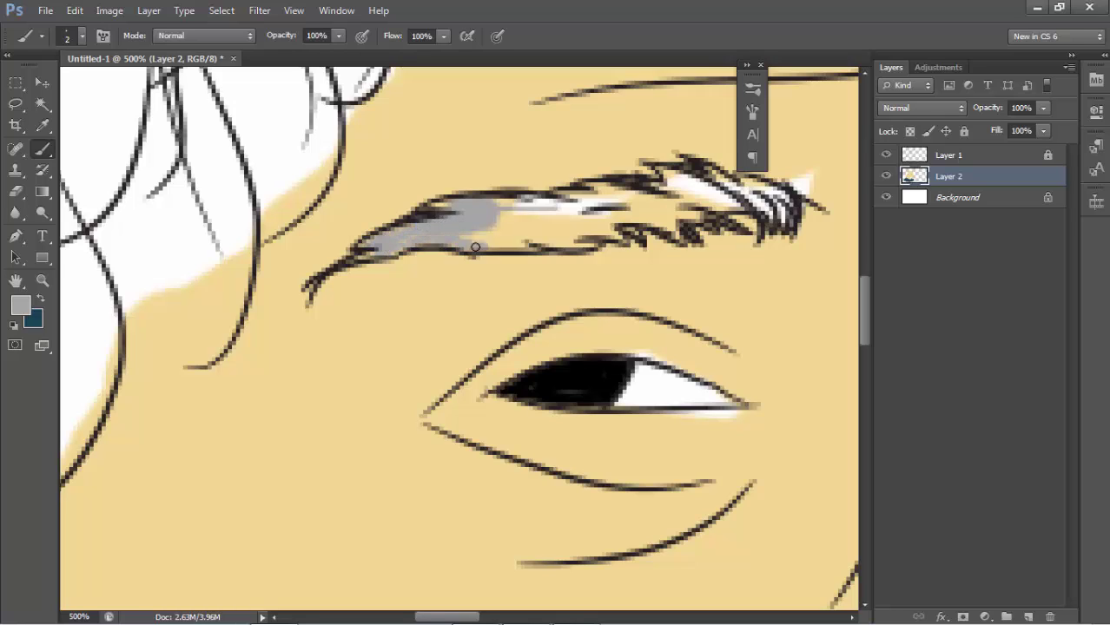
pyautogui.moveTo(475, 248)
pyautogui.mouseDown()
pyautogui.moveTo(496, 215)
pyautogui.moveTo(540, 236)
pyautogui.moveTo(596, 209)
pyautogui.moveTo(613, 228)
pyautogui.moveTo(653, 214)
pyautogui.moveTo(582, 203)
pyautogui.mouseUp()
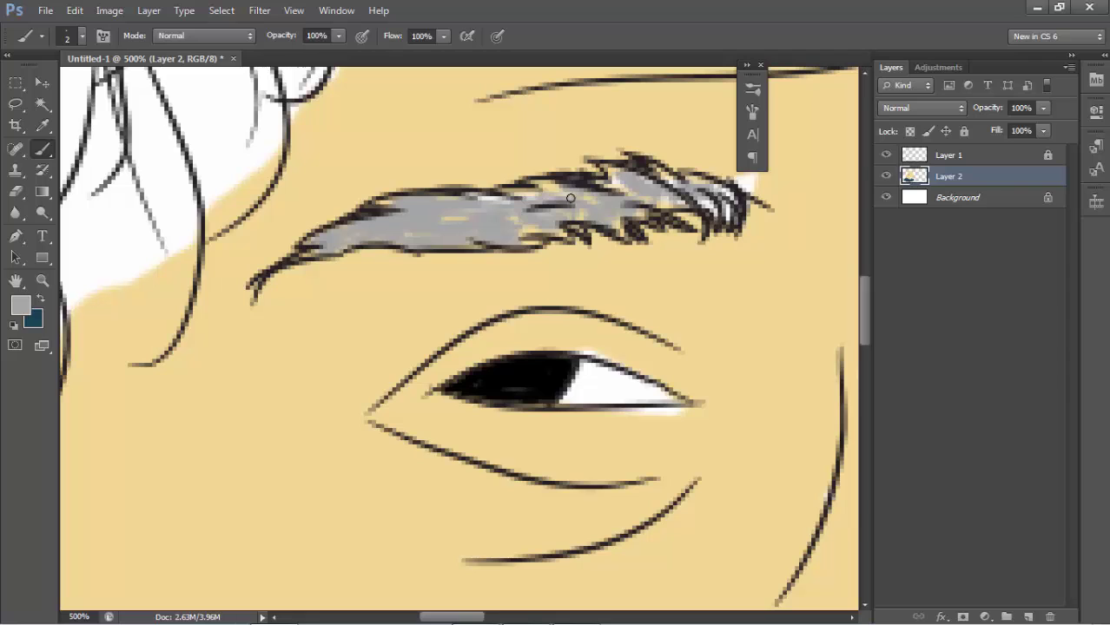
# Step: Switch the foreground to white for highlight strands, then to a taupe grey-brown
pyautogui.click(20, 305)
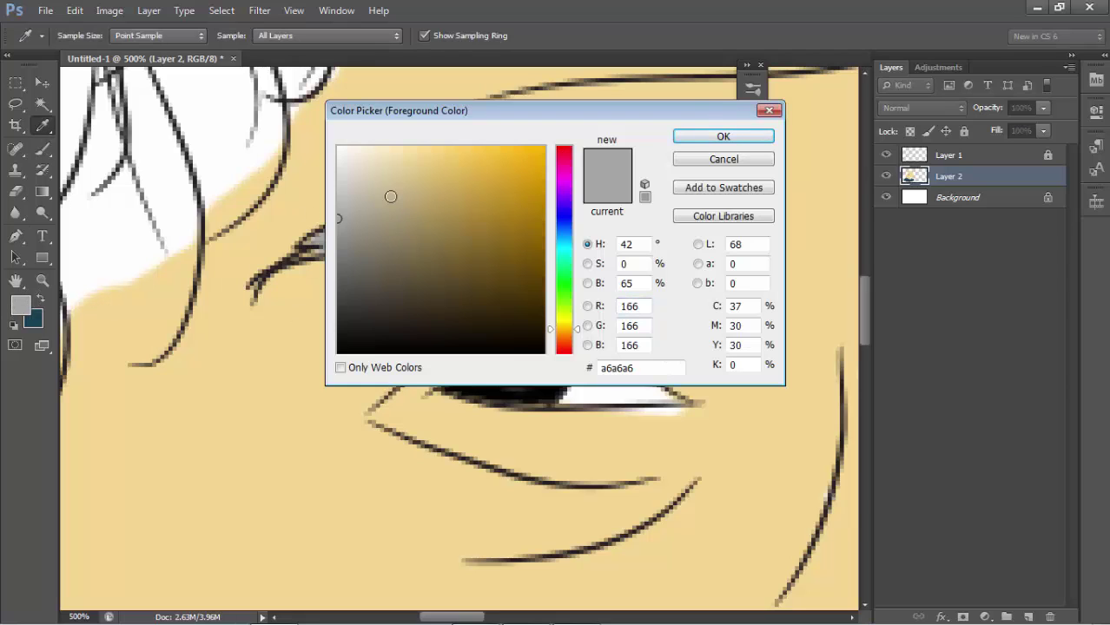
pyautogui.click(338, 144)
pyautogui.click(692, 139)
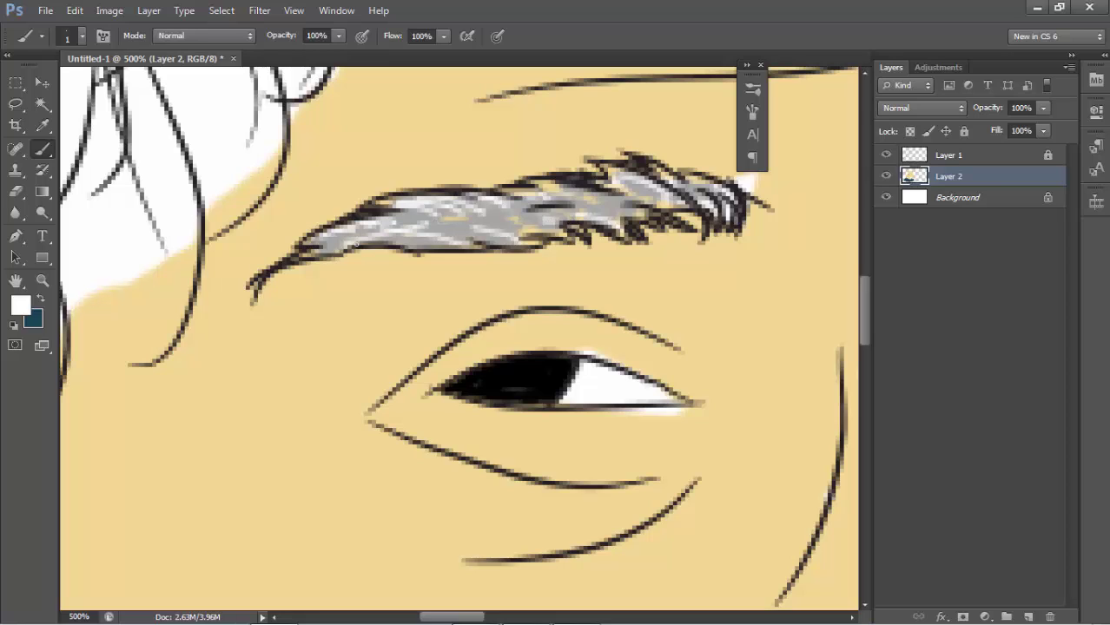
pyautogui.click(23, 306)
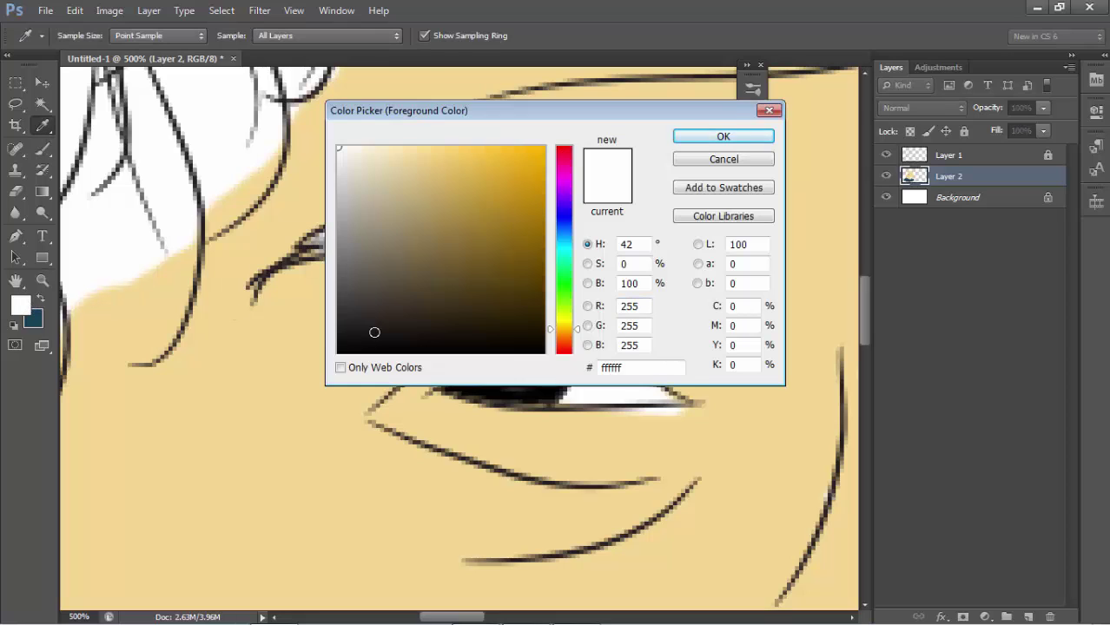
pyautogui.moveTo(372, 329); pyautogui.dragTo(369, 241)
pyautogui.click(722, 137)
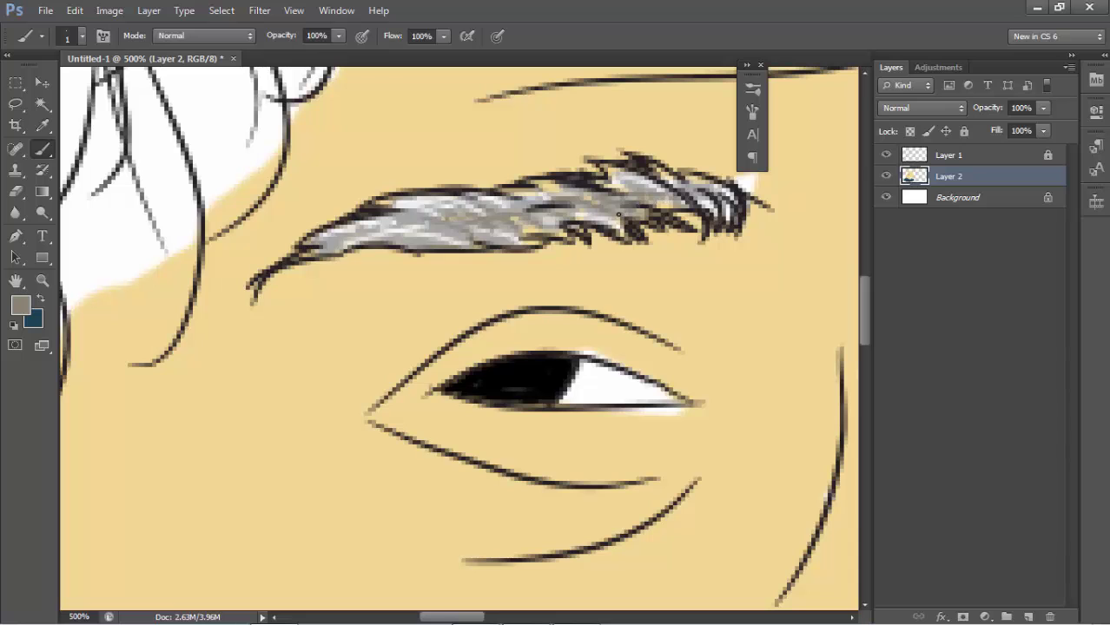
pyautogui.click(42, 281)
# Step: Zoom in to 200% on the hairline and choose a light grey-beige foreground colour
pyautogui.keyDown('alt'); pyautogui.click(649, 315); pyautogui.keyUp('alt')
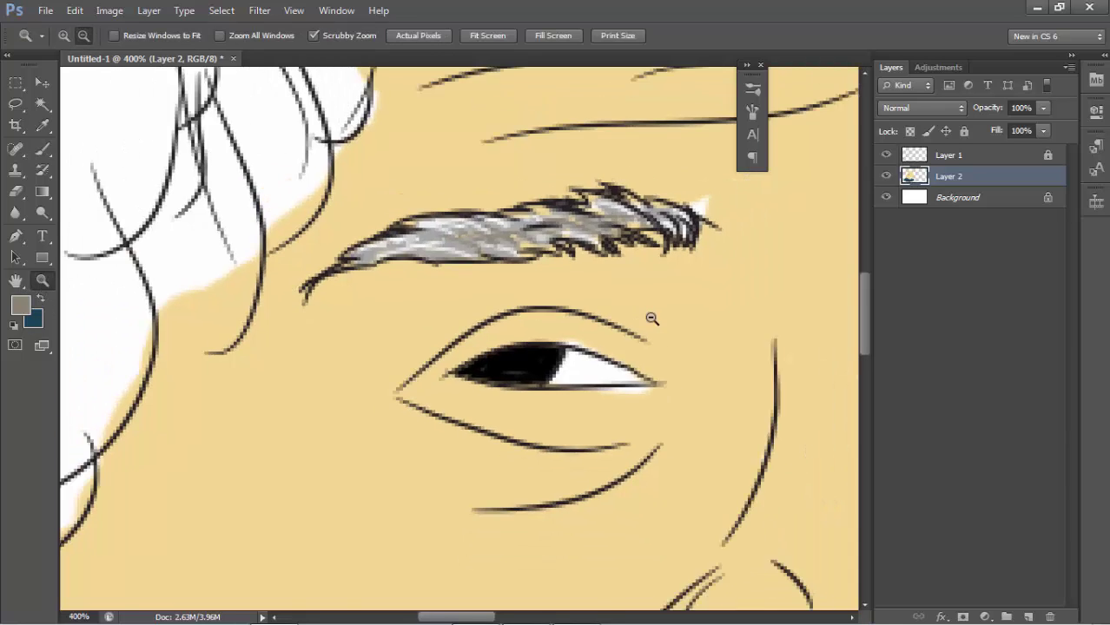
pyautogui.keyDown('alt'); pyautogui.click(727, 303); pyautogui.keyUp('alt')
pyautogui.moveTo(722, 314); pyautogui.dragTo(611, 372)
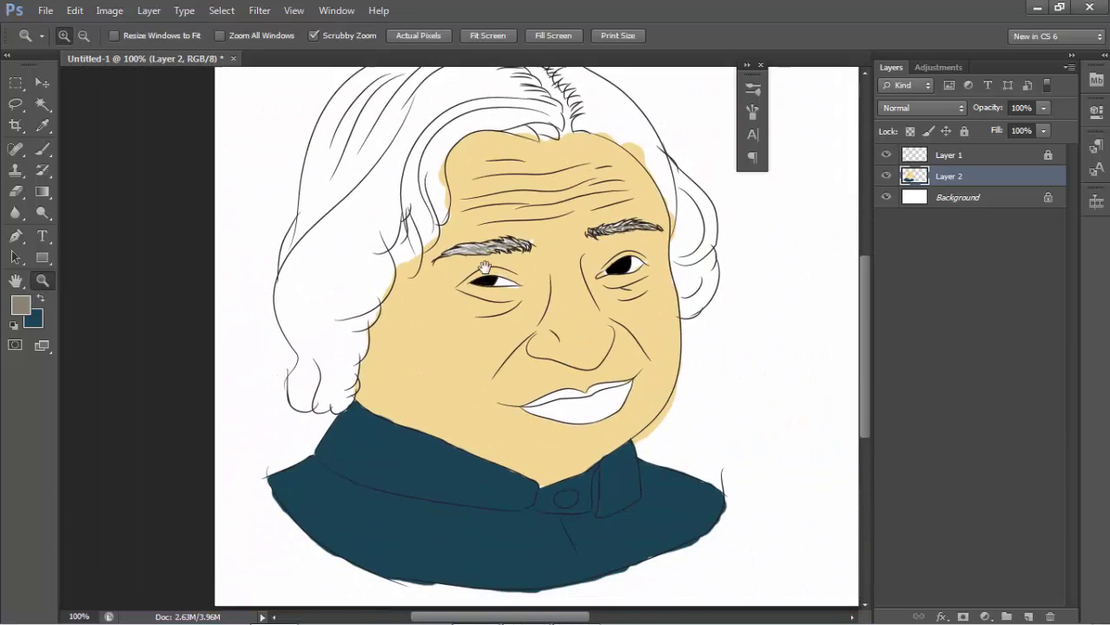
pyautogui.moveTo(146, 200); pyautogui.dragTo(150, 210)
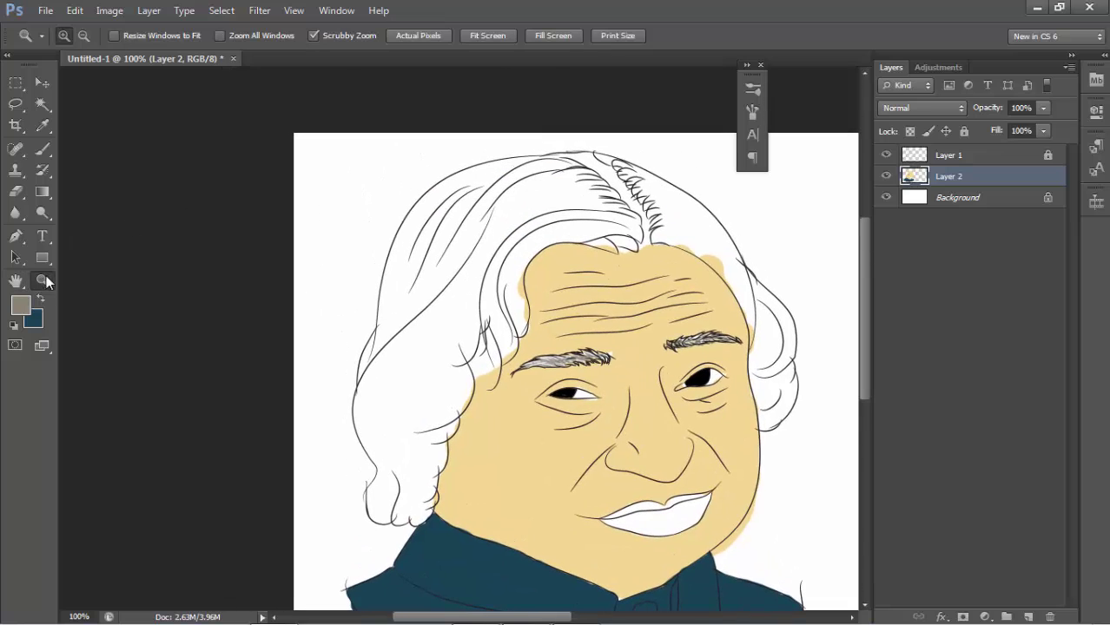
pyautogui.click(522, 218)
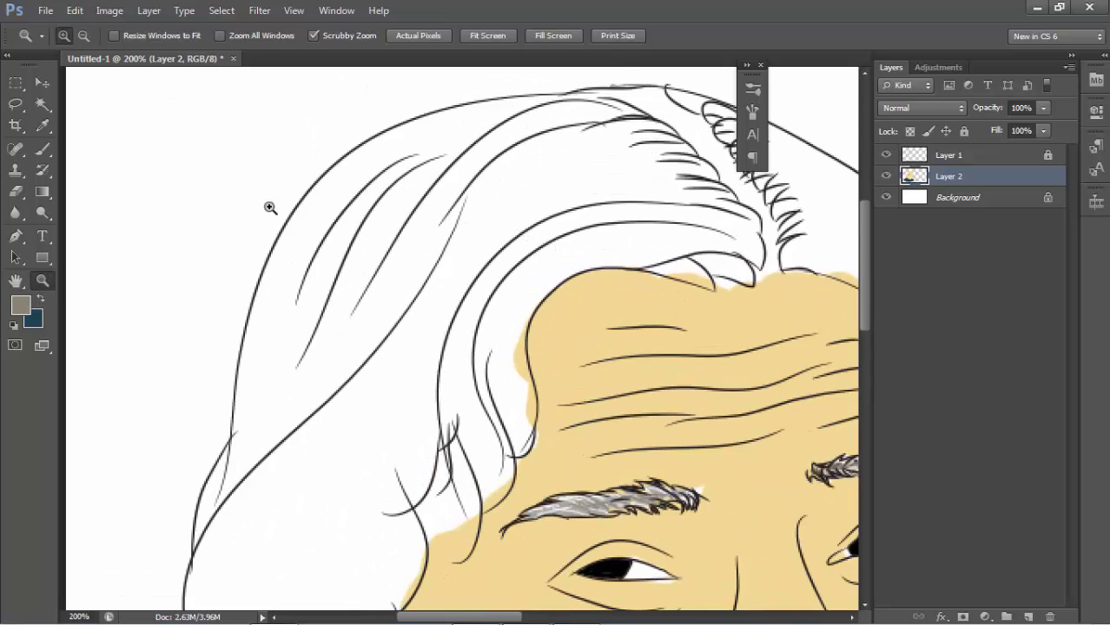
pyautogui.click(43, 125)
pyautogui.click(26, 306)
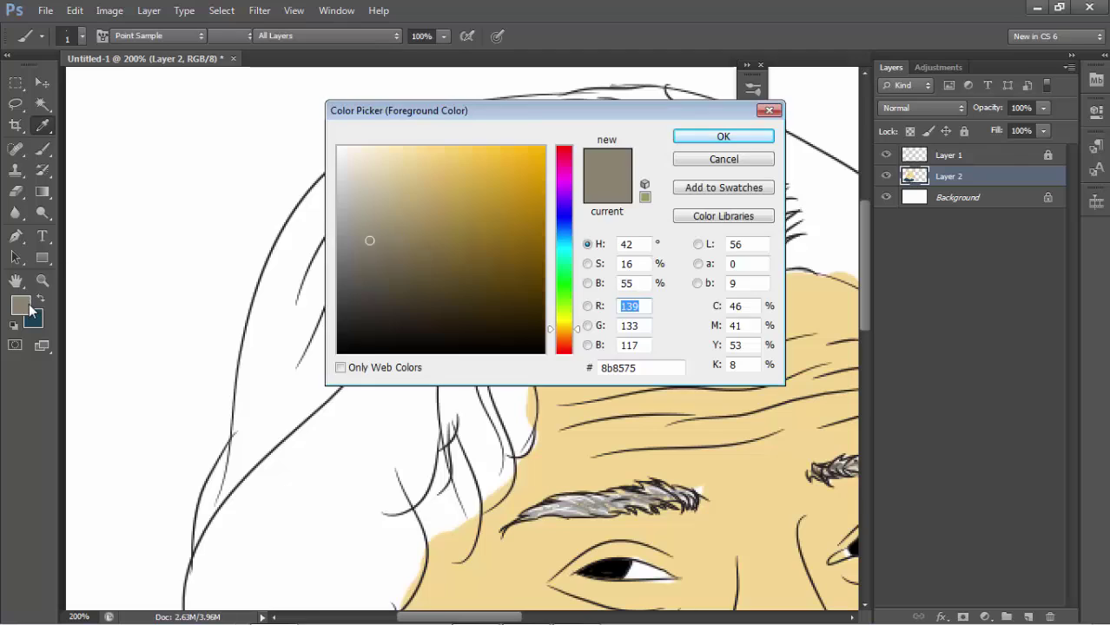
pyautogui.moveTo(369, 240); pyautogui.dragTo(367, 185)
pyautogui.click(700, 138)
pyautogui.press('b')
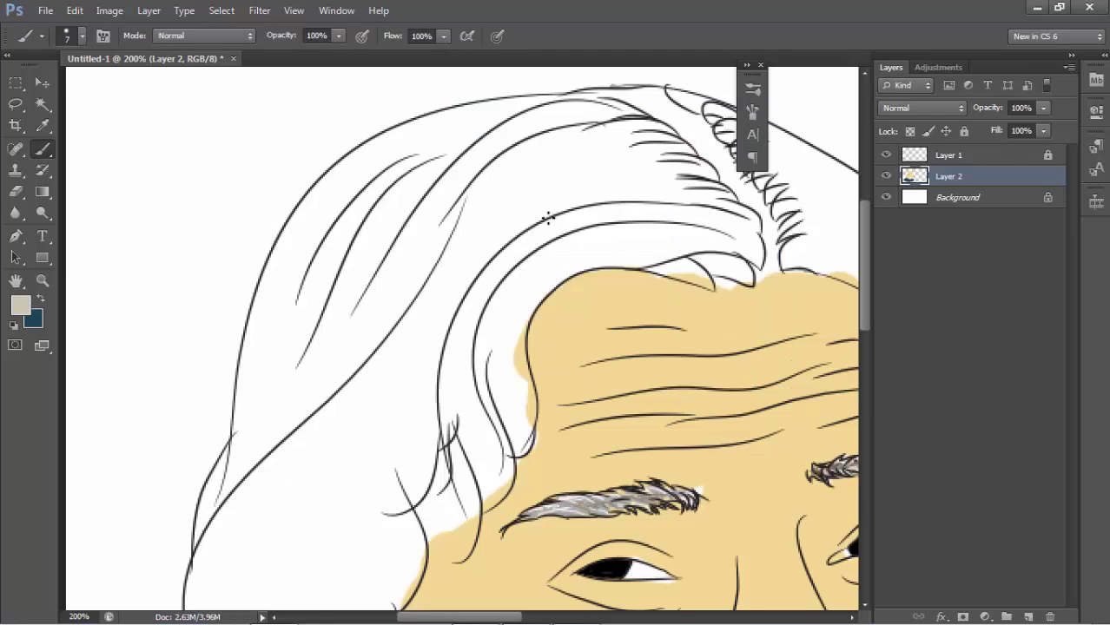
# Step: With a 25 px brush, paint grey-beige across the top hair, left side and hair tips
pyautogui.press(']')
pyautogui.press(']')
pyautogui.press(']')
pyautogui.press(']')
pyautogui.press(']')
pyautogui.press(']')
pyautogui.click(560, 209)
pyautogui.moveTo(606, 210); pyautogui.dragTo(426, 281)
pyautogui.moveTo(532, 299)
pyautogui.mouseDown()
pyautogui.moveTo(397, 216)
pyautogui.moveTo(335, 193)
pyautogui.moveTo(279, 205)
pyautogui.moveTo(139, 279)
pyautogui.moveTo(265, 278)
pyautogui.moveTo(299, 300)
pyautogui.moveTo(518, 322)
pyautogui.moveTo(497, 239)
pyautogui.moveTo(371, 183)
pyautogui.moveTo(421, 186)
pyautogui.moveTo(528, 277)
pyautogui.moveTo(549, 321)
pyautogui.moveTo(553, 297)
pyautogui.moveTo(491, 200)
pyautogui.moveTo(360, 178)
pyautogui.moveTo(475, 345)
pyautogui.moveTo(356, 328)
pyautogui.moveTo(345, 359)
pyautogui.moveTo(278, 329)
pyautogui.moveTo(534, 230)
pyautogui.mouseUp()
pyautogui.moveTo(332, 355); pyautogui.dragTo(302, 446)
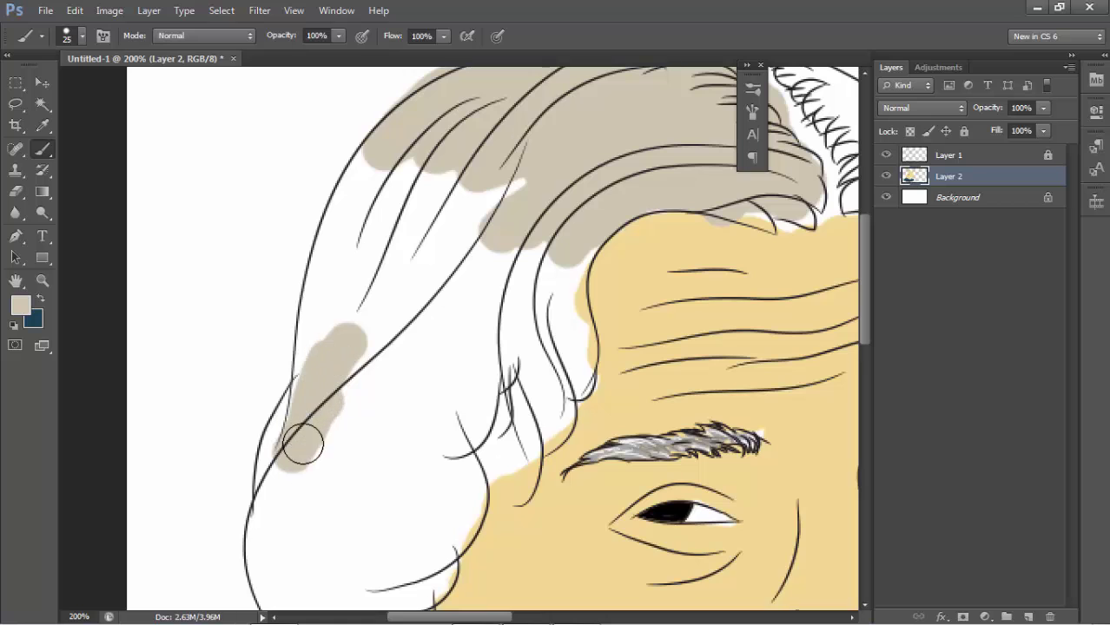
pyautogui.moveTo(421, 436)
pyautogui.mouseDown()
pyautogui.moveTo(397, 312)
pyautogui.moveTo(352, 395)
pyautogui.moveTo(446, 377)
pyautogui.moveTo(360, 447)
pyautogui.moveTo(416, 322)
pyautogui.moveTo(483, 248)
pyautogui.moveTo(384, 384)
pyautogui.moveTo(360, 390)
pyautogui.moveTo(394, 397)
pyautogui.moveTo(387, 456)
pyautogui.moveTo(356, 425)
pyautogui.moveTo(373, 487)
pyautogui.moveTo(335, 521)
pyautogui.moveTo(317, 564)
pyautogui.moveTo(309, 513)
pyautogui.mouseUp()
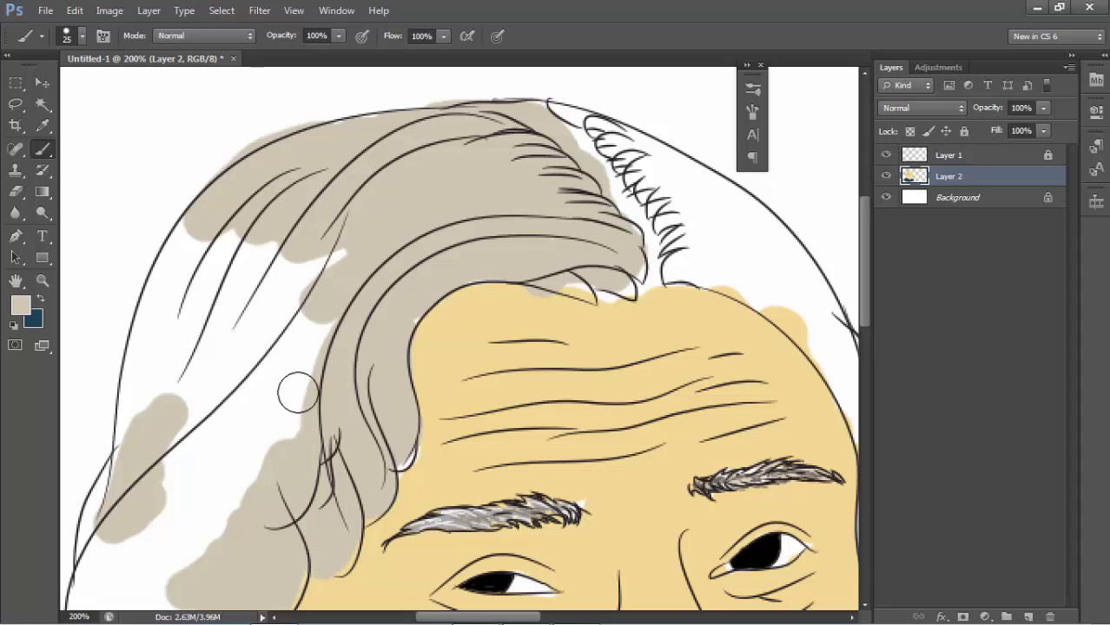
pyautogui.moveTo(298, 394)
pyautogui.mouseDown()
pyautogui.moveTo(258, 293)
pyautogui.moveTo(268, 323)
pyautogui.moveTo(368, 244)
pyautogui.moveTo(334, 152)
pyautogui.moveTo(300, 142)
pyautogui.moveTo(265, 256)
pyautogui.moveTo(342, 340)
pyautogui.moveTo(384, 355)
pyautogui.moveTo(265, 305)
pyautogui.moveTo(195, 474)
pyautogui.moveTo(208, 521)
pyautogui.moveTo(270, 499)
pyautogui.moveTo(377, 305)
pyautogui.moveTo(305, 334)
pyautogui.moveTo(283, 315)
pyautogui.moveTo(287, 387)
pyautogui.moveTo(317, 396)
pyautogui.moveTo(412, 354)
pyautogui.moveTo(395, 373)
pyautogui.moveTo(434, 422)
pyautogui.moveTo(330, 473)
pyautogui.moveTo(305, 447)
pyautogui.moveTo(307, 508)
pyautogui.moveTo(348, 512)
pyautogui.moveTo(386, 492)
pyautogui.moveTo(371, 521)
pyautogui.moveTo(422, 454)
pyautogui.mouseUp()
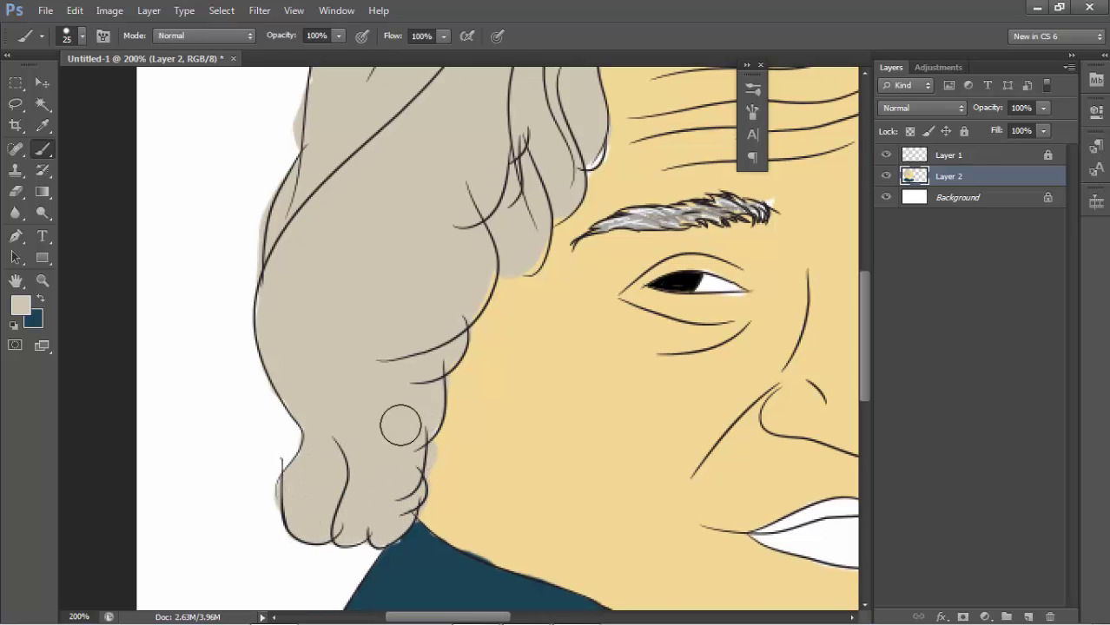
pyautogui.scroll(5, 401, 426)
pyautogui.hscroll(10, 374, 383)
pyautogui.moveTo(382, 204)
pyautogui.mouseDown()
pyautogui.moveTo(369, 213)
pyautogui.moveTo(261, 103)
pyautogui.moveTo(269, 121)
pyautogui.mouseUp()
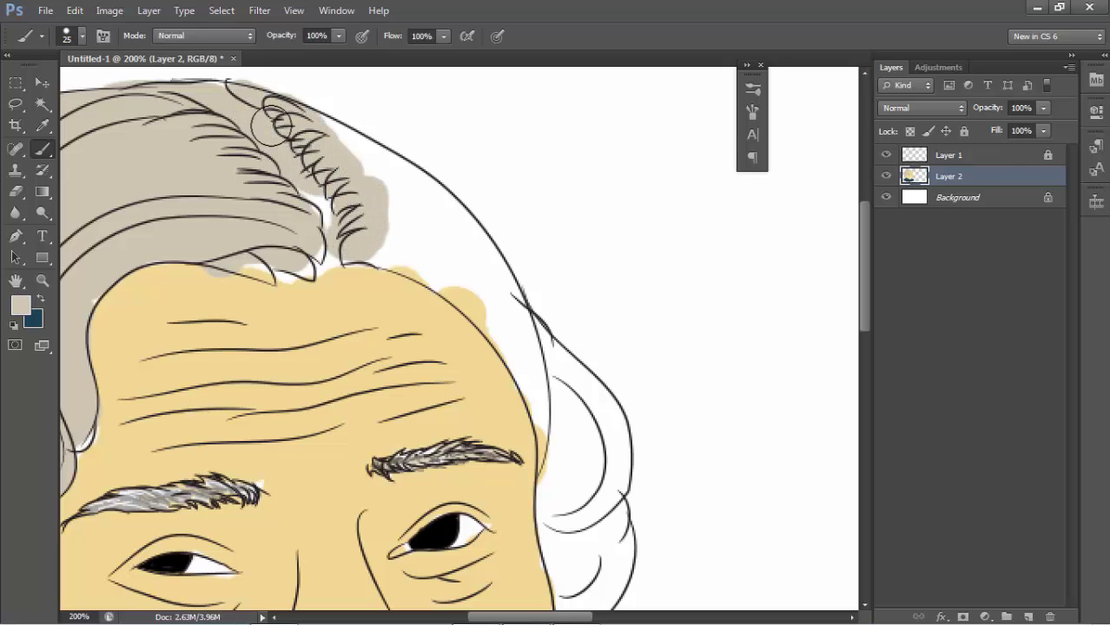
pyautogui.moveTo(356, 230)
pyautogui.mouseDown()
pyautogui.moveTo(384, 250)
pyautogui.moveTo(383, 203)
pyautogui.moveTo(342, 149)
pyautogui.moveTo(460, 265)
pyautogui.moveTo(361, 195)
pyautogui.mouseUp()
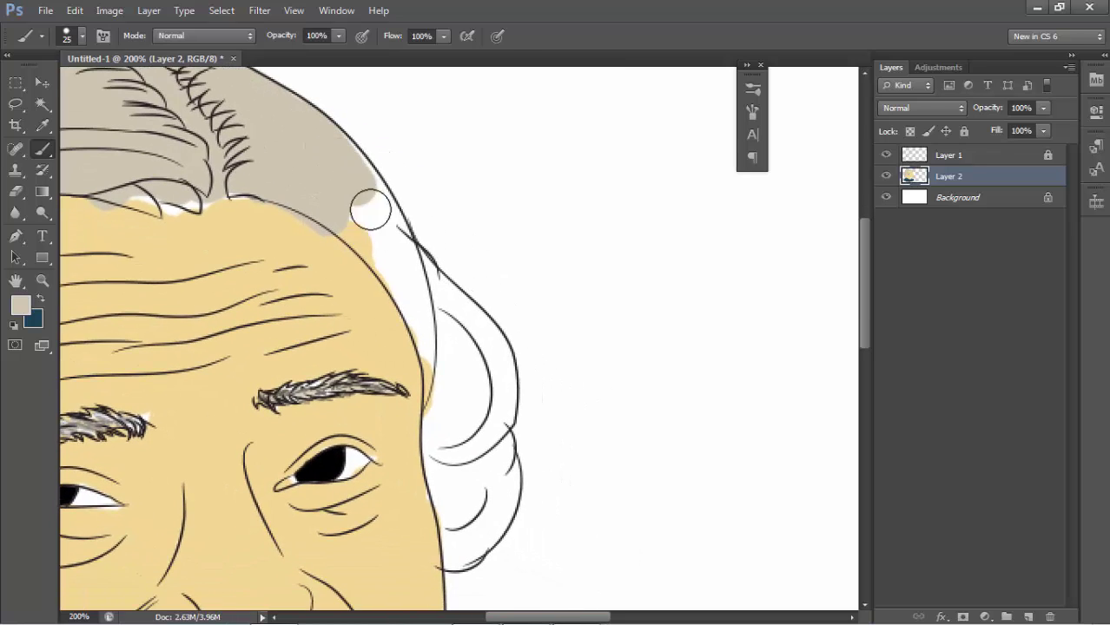
# Step: With a 10 px brush, fill the hair edges, right curl and hairline gaps grey-beige
pyautogui.press('[')
pyautogui.press('[')
pyautogui.press('[')
pyautogui.moveTo(389, 248); pyautogui.dragTo(397, 278)
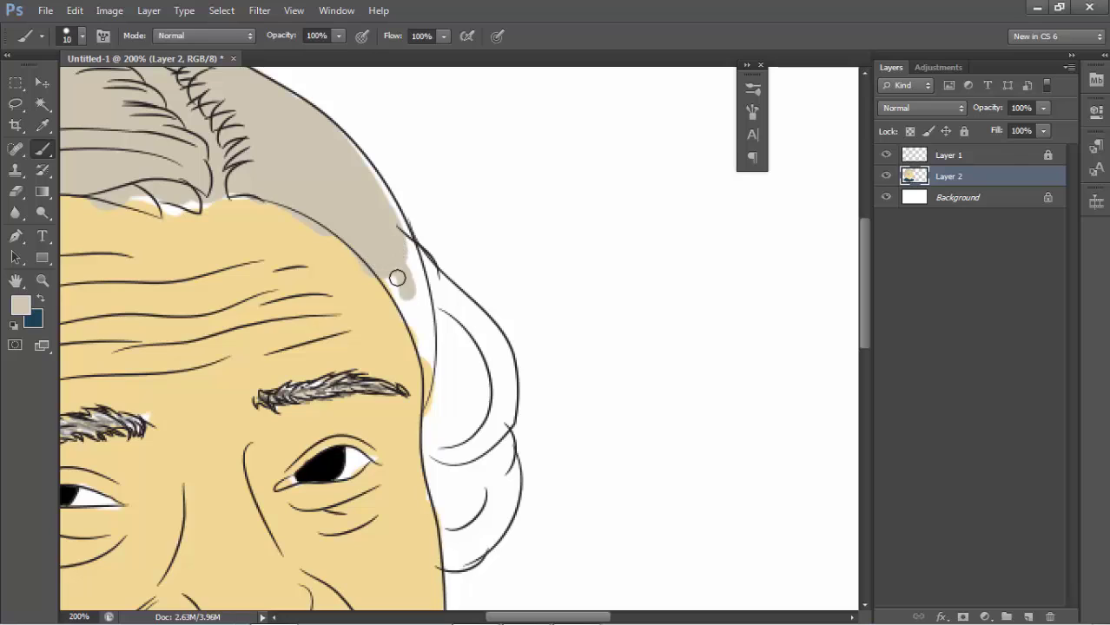
pyautogui.moveTo(426, 370)
pyautogui.mouseDown()
pyautogui.moveTo(422, 292)
pyautogui.moveTo(418, 325)
pyautogui.mouseUp()
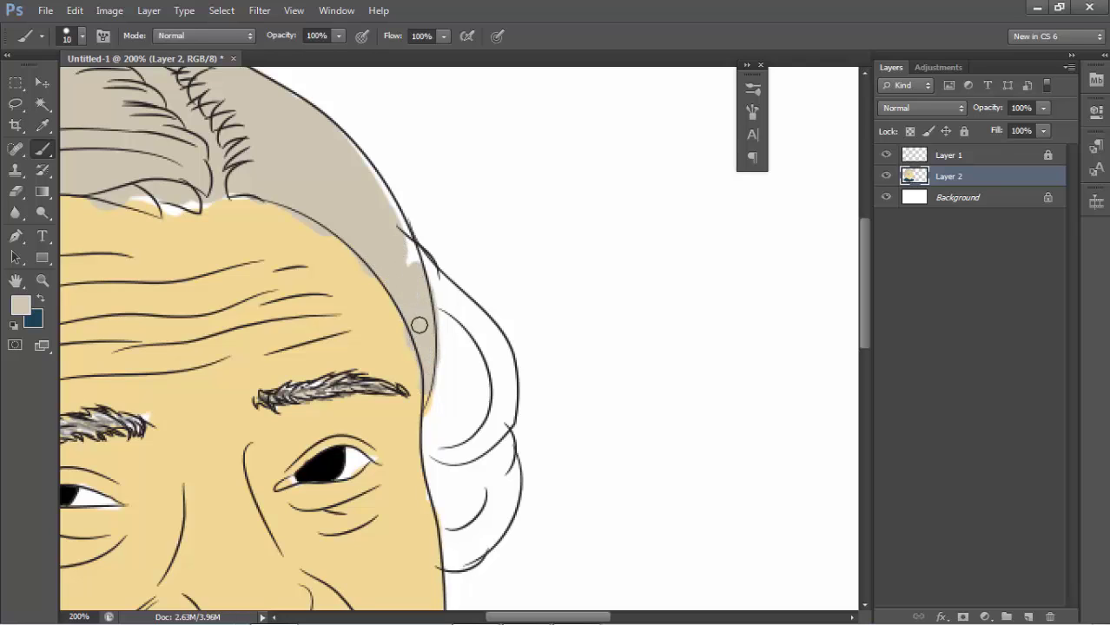
pyautogui.moveTo(414, 233)
pyautogui.mouseDown()
pyautogui.moveTo(454, 323)
pyautogui.moveTo(430, 265)
pyautogui.moveTo(466, 302)
pyautogui.moveTo(500, 399)
pyautogui.mouseUp()
pyautogui.moveTo(501, 400)
pyautogui.mouseDown()
pyautogui.moveTo(495, 345)
pyautogui.moveTo(496, 427)
pyautogui.moveTo(459, 446)
pyautogui.moveTo(425, 443)
pyautogui.moveTo(441, 354)
pyautogui.moveTo(462, 384)
pyautogui.moveTo(463, 372)
pyautogui.moveTo(452, 432)
pyautogui.moveTo(481, 463)
pyautogui.moveTo(431, 454)
pyautogui.mouseUp()
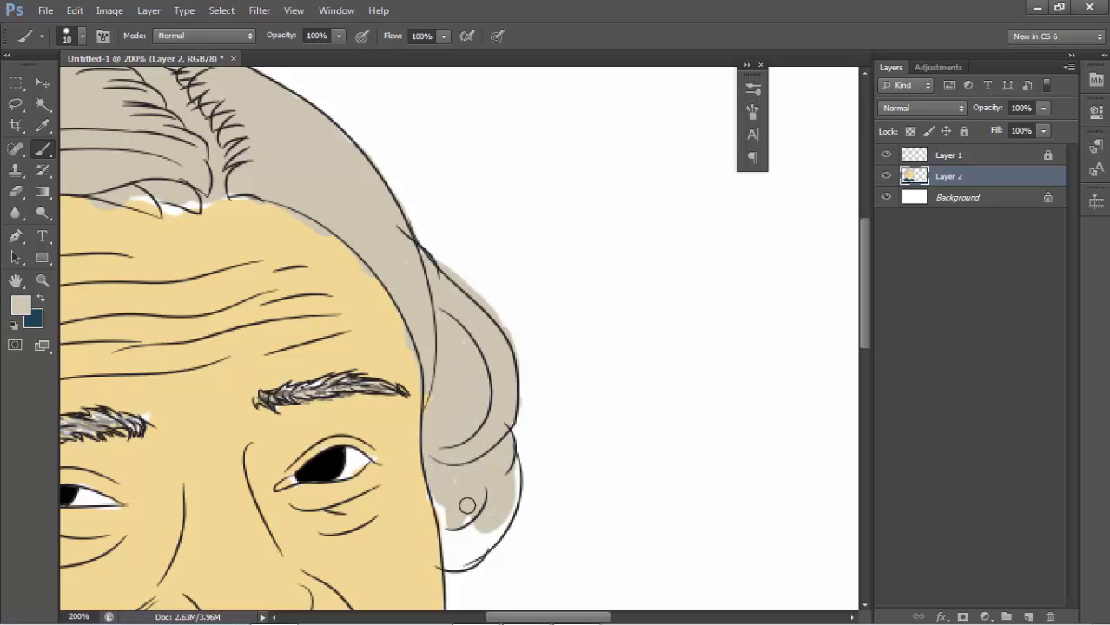
pyautogui.moveTo(509, 492); pyautogui.dragTo(450, 520)
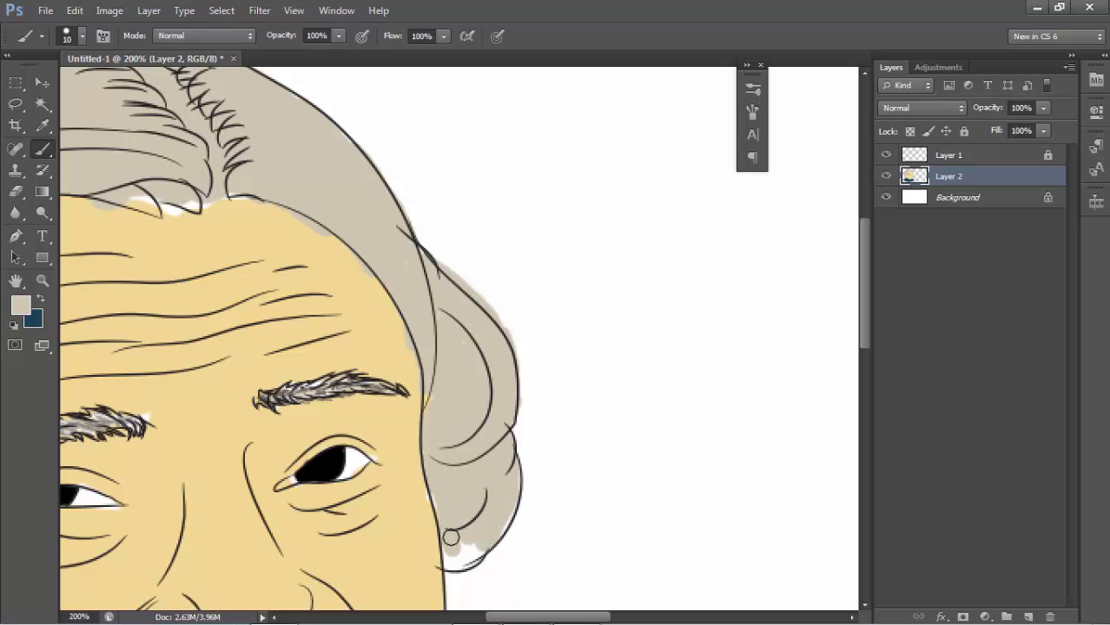
pyautogui.hscroll(-5, 476, 444)
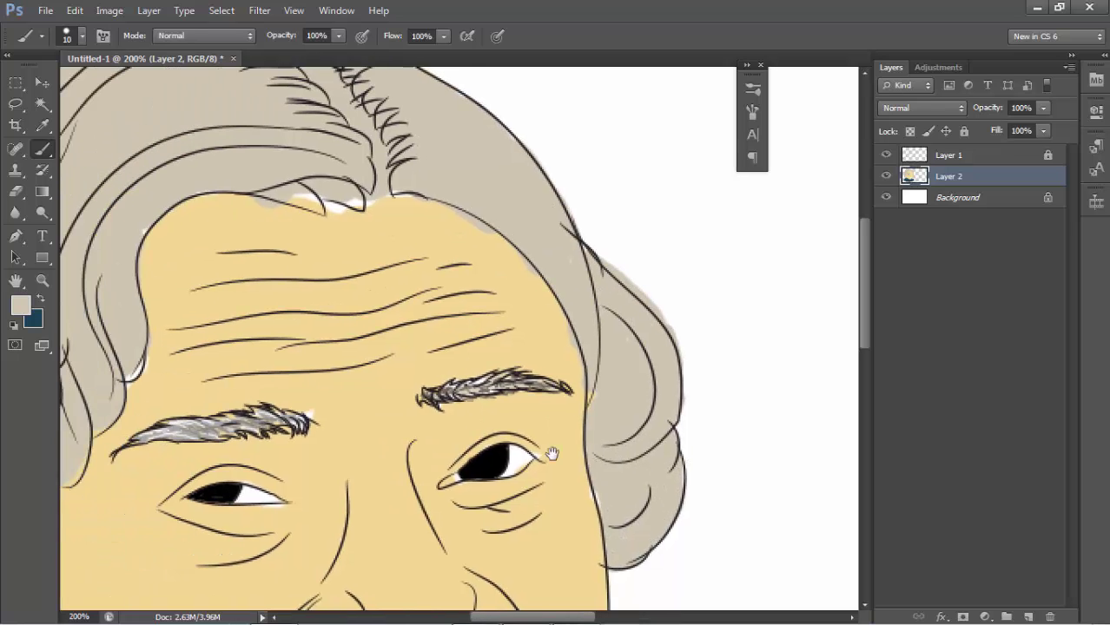
pyautogui.hscroll(-4, 500, 265)
pyautogui.moveTo(435, 215)
pyautogui.mouseDown()
pyautogui.moveTo(463, 226)
pyautogui.moveTo(514, 218)
pyautogui.mouseUp()
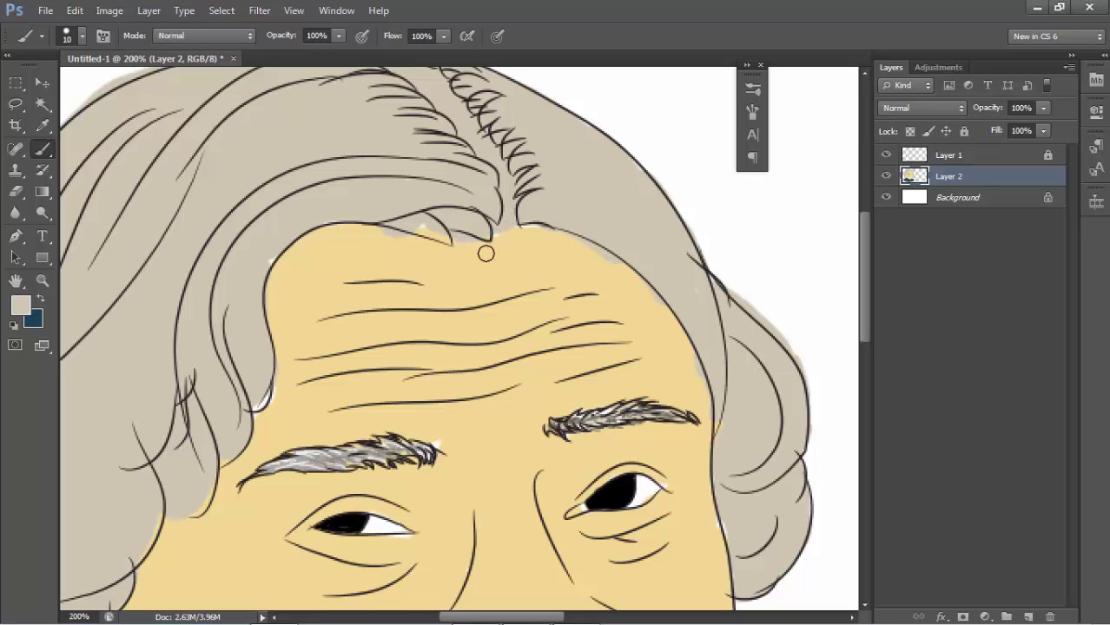
# Step: Choose a pale cream foreground colour and a soft-edged 9 px brush
pyautogui.click(21, 305)
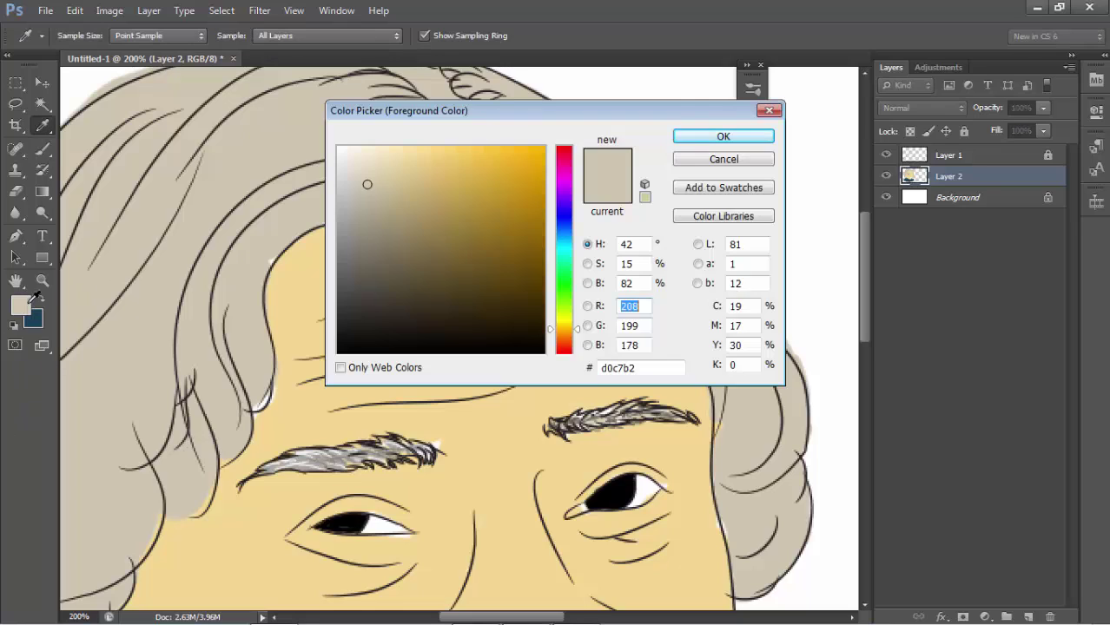
pyautogui.click(354, 158)
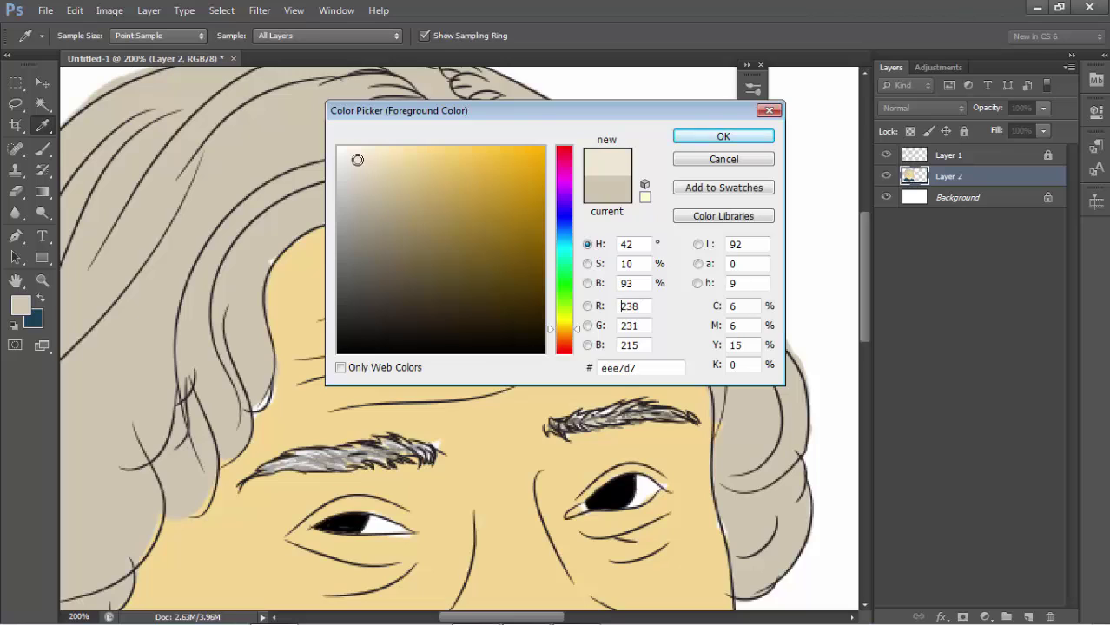
pyautogui.click(724, 137)
pyautogui.press('b')
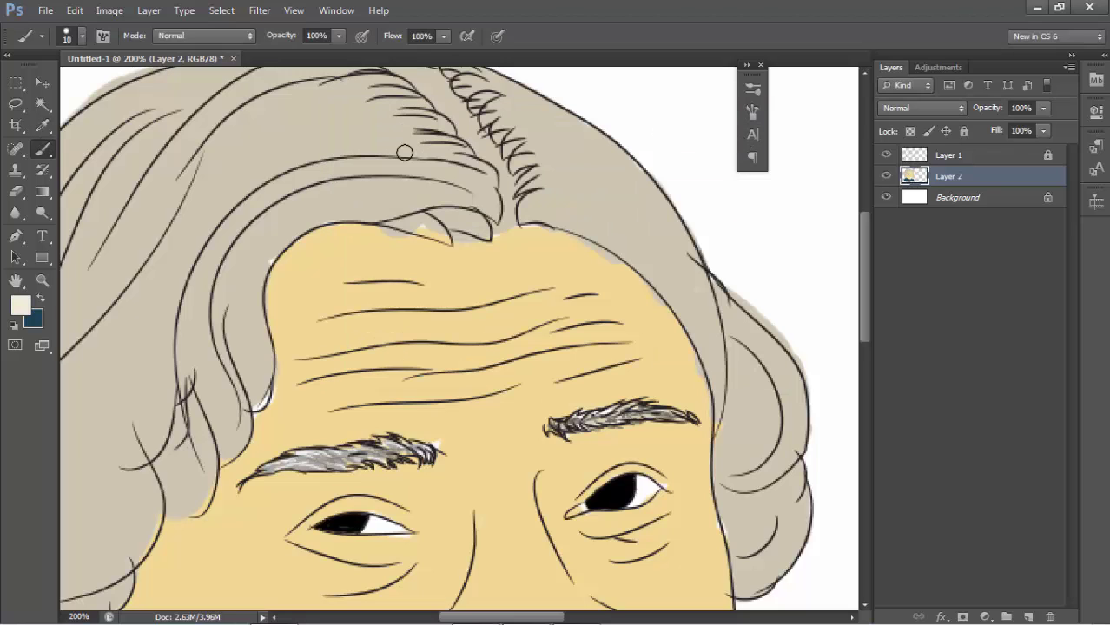
pyautogui.press('[')
pyautogui.press('[')
pyautogui.press('[')
pyautogui.moveTo(431, 201)
pyautogui.mouseDown()
pyautogui.moveTo(440, 157)
pyautogui.moveTo(300, 165)
pyautogui.mouseUp()
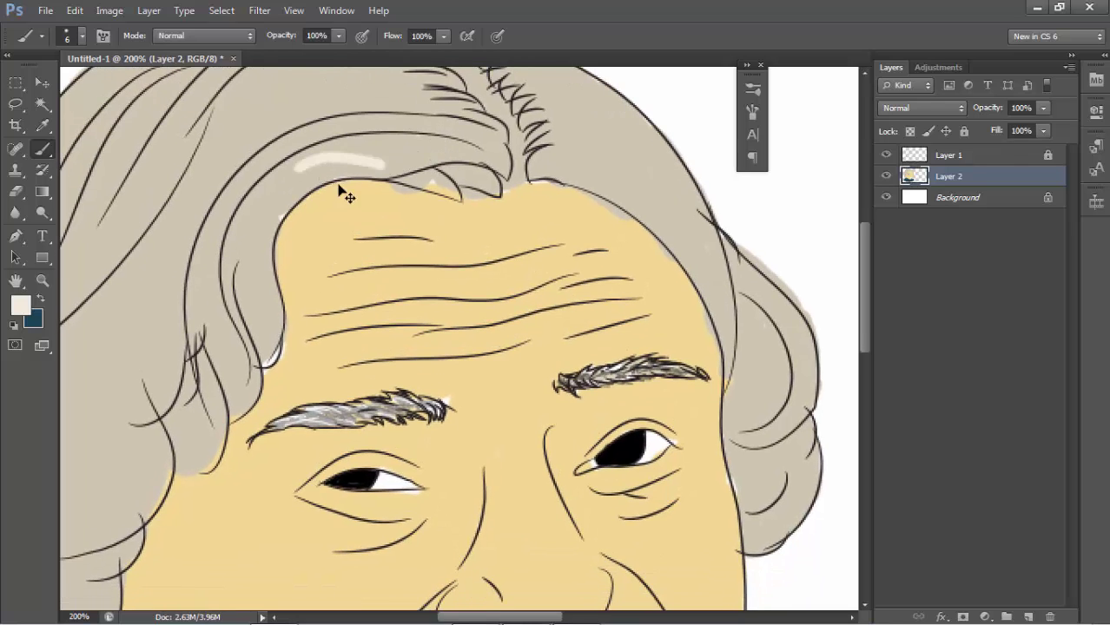
pyautogui.hotkey('ctrl', 'z')
pyautogui.click(84, 35)
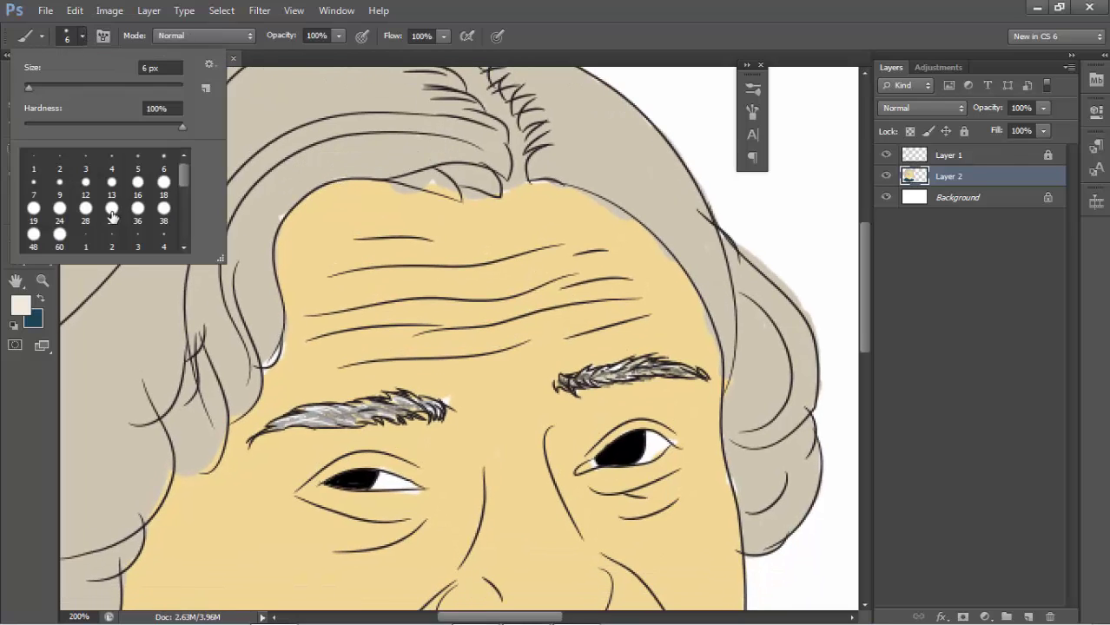
pyautogui.moveTo(181, 184); pyautogui.dragTo(181, 204)
pyautogui.click(86, 194)
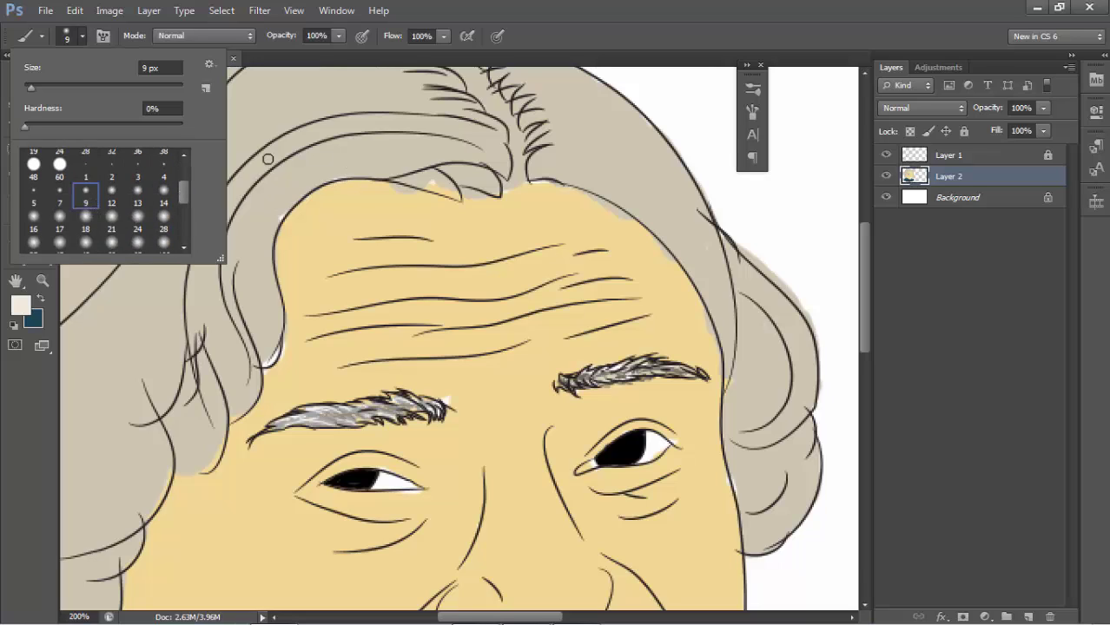
# Step: Paint cream highlights along the upper hair and its left edge by the hairline
pyautogui.click(392, 163)
pyautogui.moveTo(279, 178); pyautogui.dragTo(379, 152)
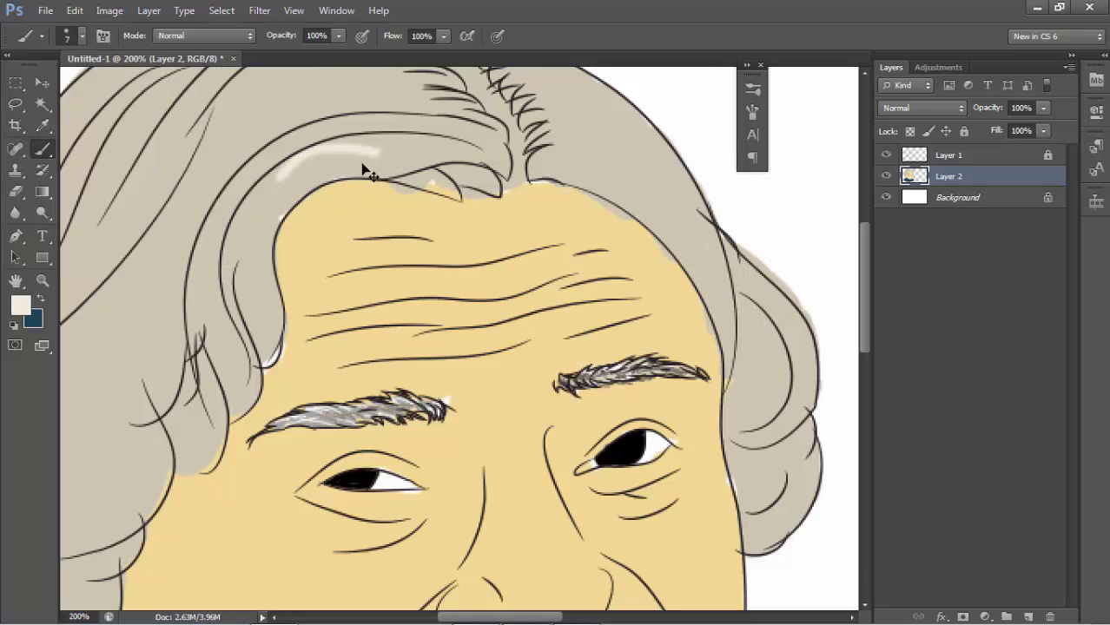
pyautogui.hotkey('ctrl', 'z')
pyautogui.moveTo(309, 163); pyautogui.dragTo(392, 159)
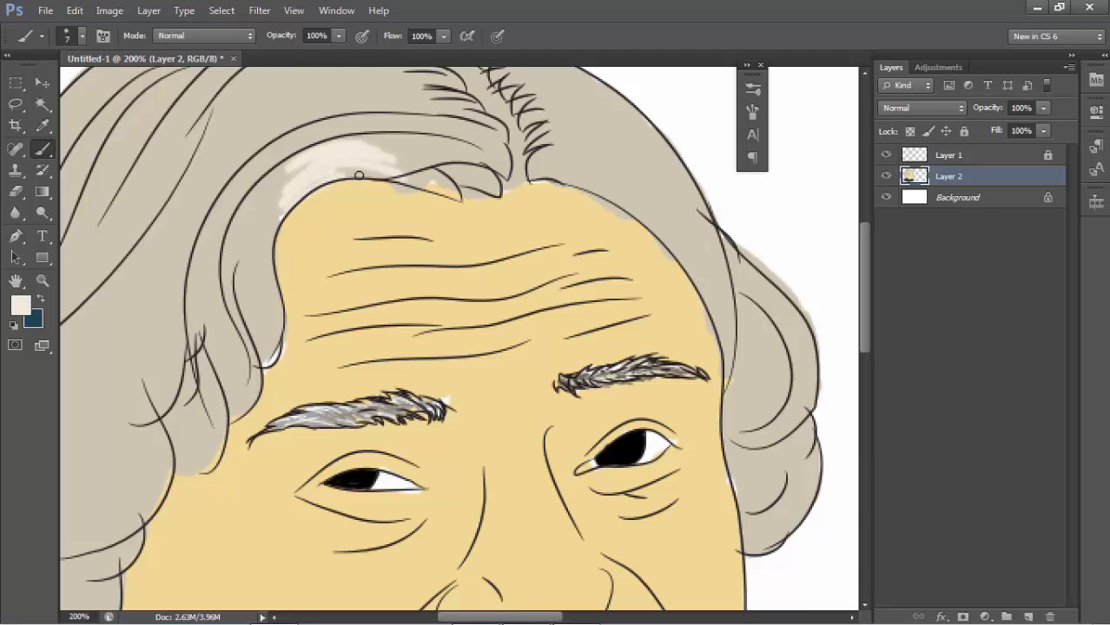
pyautogui.moveTo(265, 186); pyautogui.dragTo(255, 246)
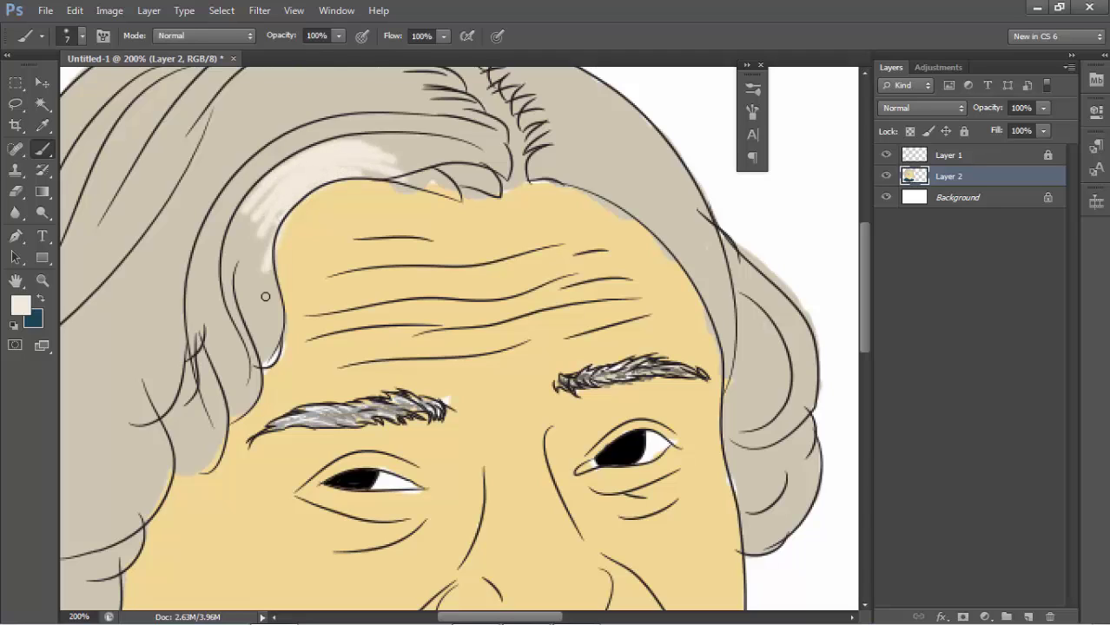
pyautogui.moveTo(265, 297)
pyautogui.mouseDown()
pyautogui.moveTo(265, 318)
pyautogui.moveTo(276, 252)
pyautogui.mouseUp()
pyautogui.moveTo(364, 144)
pyautogui.mouseDown()
pyautogui.moveTo(387, 148)
pyautogui.moveTo(292, 228)
pyautogui.mouseUp()
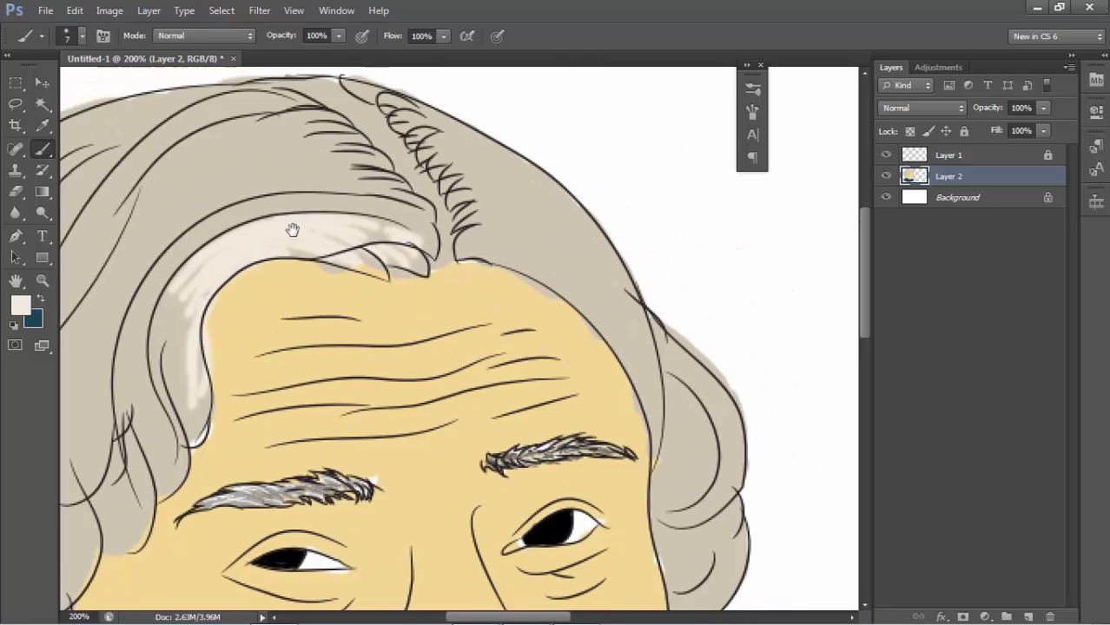
pyautogui.moveTo(408, 209)
pyautogui.mouseDown()
pyautogui.moveTo(323, 186)
pyautogui.moveTo(360, 179)
pyautogui.moveTo(275, 144)
pyautogui.mouseUp()
pyautogui.moveTo(356, 139)
pyautogui.mouseDown()
pyautogui.moveTo(238, 109)
pyautogui.moveTo(142, 154)
pyautogui.moveTo(105, 312)
pyautogui.moveTo(109, 379)
pyautogui.moveTo(128, 384)
pyautogui.moveTo(129, 456)
pyautogui.mouseUp()
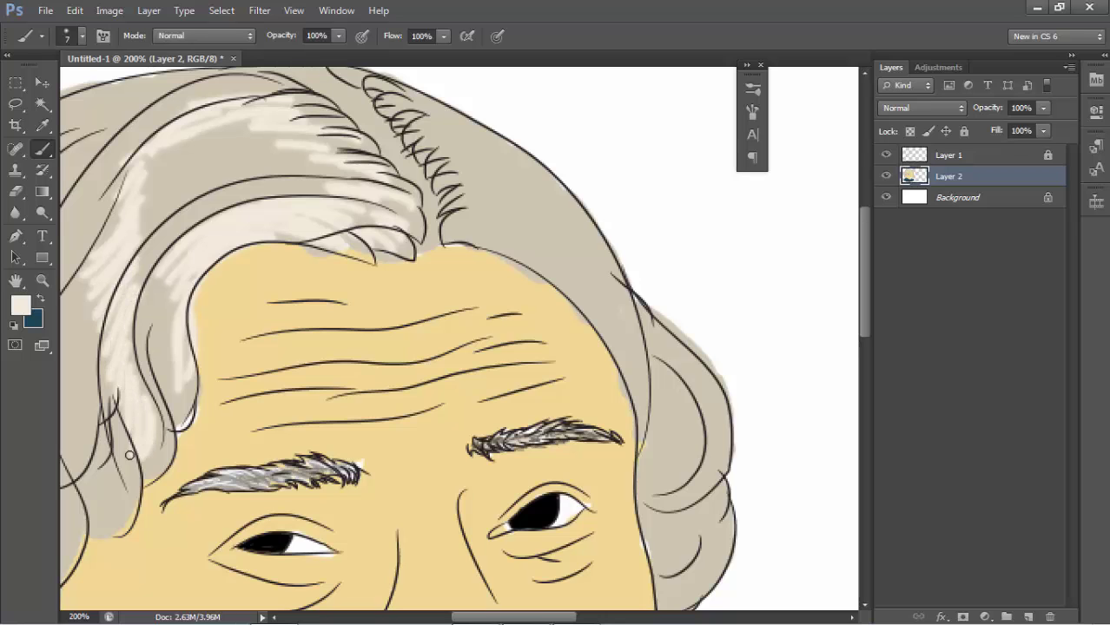
# Step: Add cream highlight strands down the left side and lower-left hair
pyautogui.moveTo(213, 288)
pyautogui.mouseDown()
pyautogui.moveTo(203, 397)
pyautogui.moveTo(220, 338)
pyautogui.moveTo(298, 331)
pyautogui.moveTo(323, 298)
pyautogui.moveTo(279, 368)
pyautogui.mouseUp()
pyautogui.moveTo(313, 332)
pyautogui.mouseDown()
pyautogui.moveTo(235, 446)
pyautogui.moveTo(227, 488)
pyautogui.moveTo(185, 502)
pyautogui.moveTo(185, 522)
pyautogui.moveTo(215, 457)
pyautogui.moveTo(221, 408)
pyautogui.mouseUp()
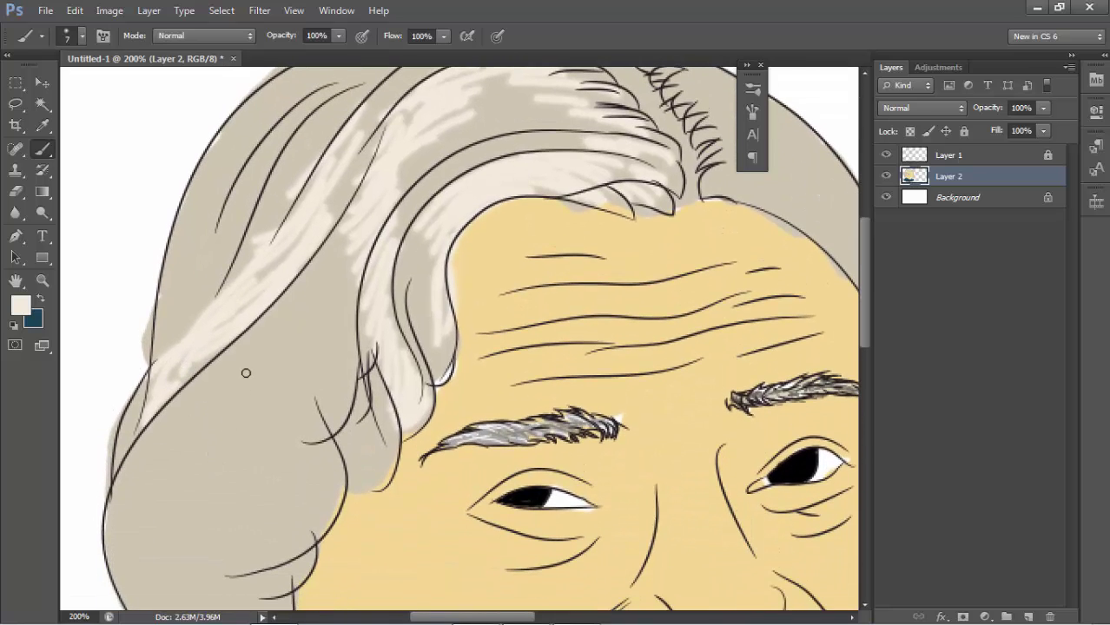
pyautogui.moveTo(245, 372)
pyautogui.mouseDown()
pyautogui.moveTo(129, 486)
pyautogui.moveTo(198, 486)
pyautogui.mouseUp()
pyautogui.moveTo(183, 568)
pyautogui.mouseDown()
pyautogui.moveTo(227, 451)
pyautogui.moveTo(223, 541)
pyautogui.moveTo(241, 528)
pyautogui.moveTo(254, 576)
pyautogui.moveTo(295, 574)
pyautogui.moveTo(308, 469)
pyautogui.moveTo(241, 608)
pyautogui.mouseUp()
pyautogui.moveTo(310, 393)
pyautogui.mouseDown()
pyautogui.moveTo(303, 340)
pyautogui.moveTo(191, 515)
pyautogui.mouseUp()
# Step: Add cream strands on the crown, the right side and the curl beside the right ear
pyautogui.moveTo(260, 391); pyautogui.dragTo(130, 521)
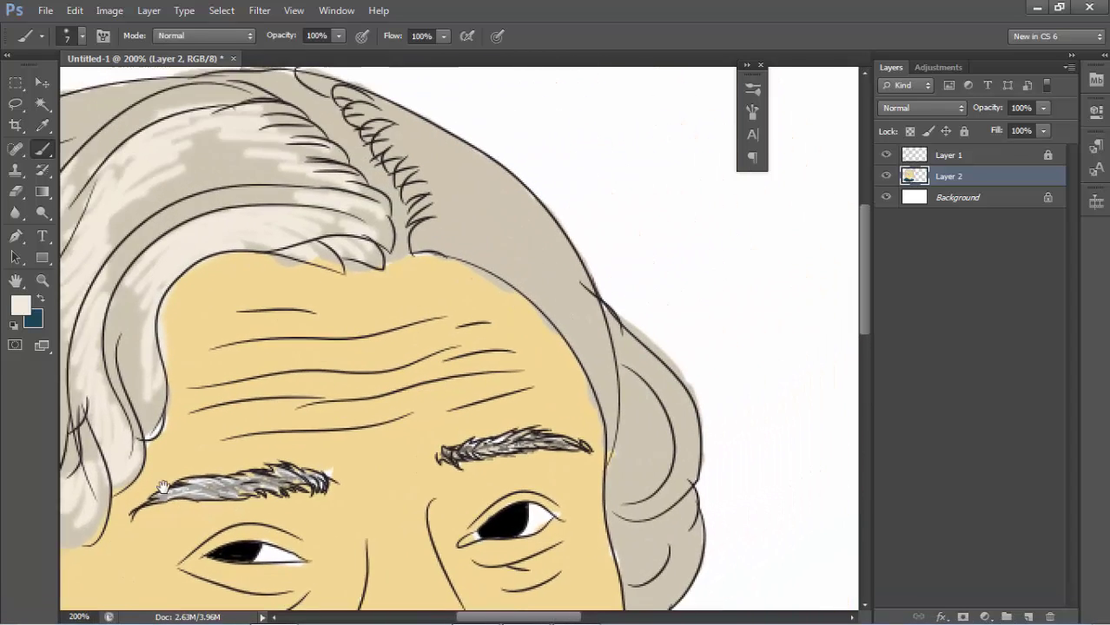
pyautogui.moveTo(217, 391); pyautogui.dragTo(92, 544)
pyautogui.moveTo(139, 330); pyautogui.dragTo(160, 454)
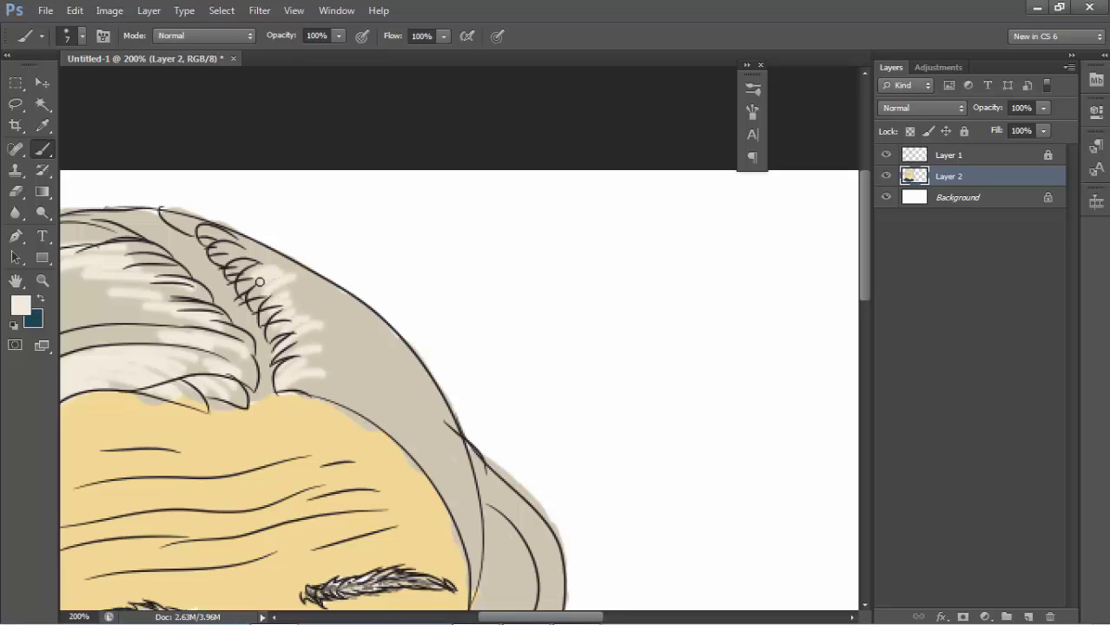
pyautogui.moveTo(308, 290)
pyautogui.mouseDown()
pyautogui.moveTo(297, 310)
pyautogui.moveTo(359, 354)
pyautogui.moveTo(338, 400)
pyautogui.mouseUp()
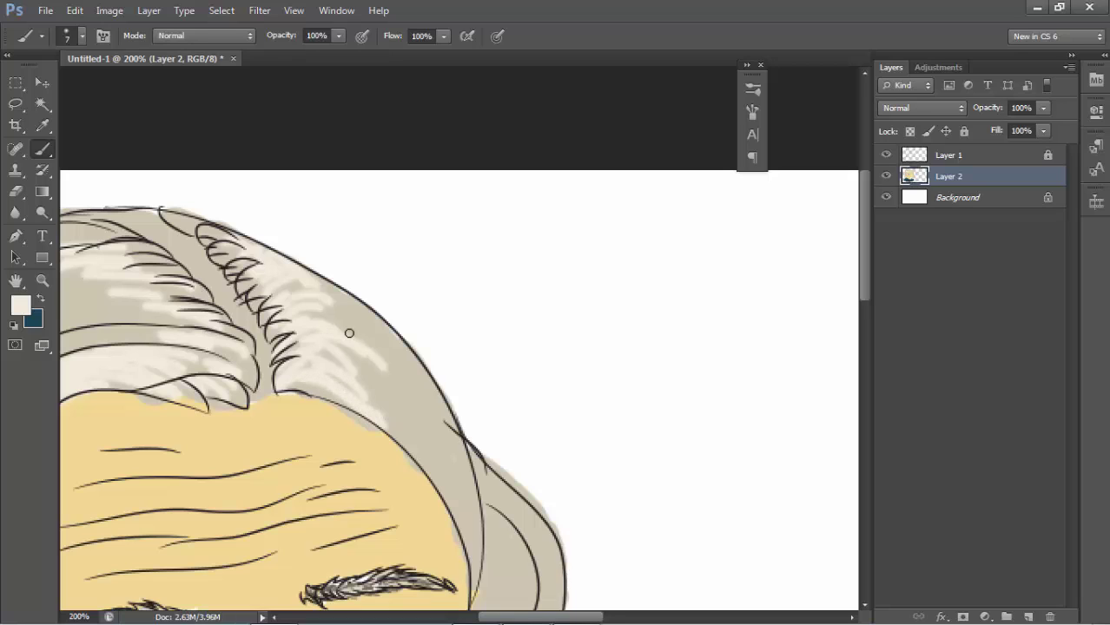
pyautogui.moveTo(352, 329)
pyautogui.mouseDown()
pyautogui.moveTo(407, 401)
pyautogui.moveTo(416, 368)
pyautogui.moveTo(375, 406)
pyautogui.mouseUp()
pyautogui.moveTo(350, 360); pyautogui.dragTo(446, 471)
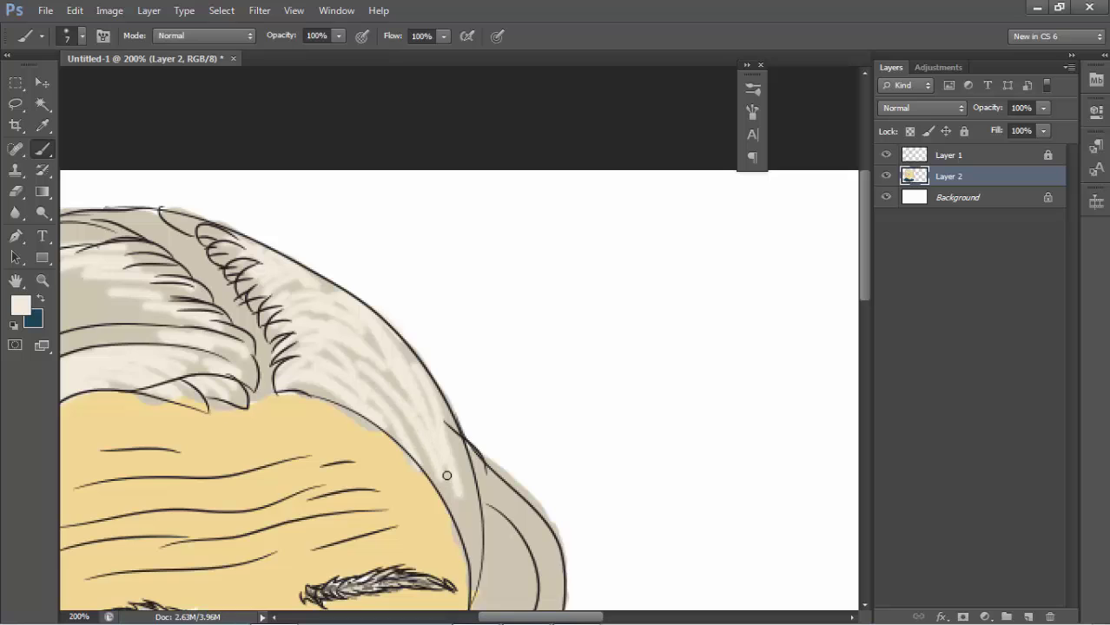
pyautogui.moveTo(484, 545)
pyautogui.mouseDown()
pyautogui.moveTo(372, 426)
pyautogui.moveTo(398, 484)
pyautogui.moveTo(369, 516)
pyautogui.moveTo(400, 514)
pyautogui.moveTo(413, 372)
pyautogui.mouseUp()
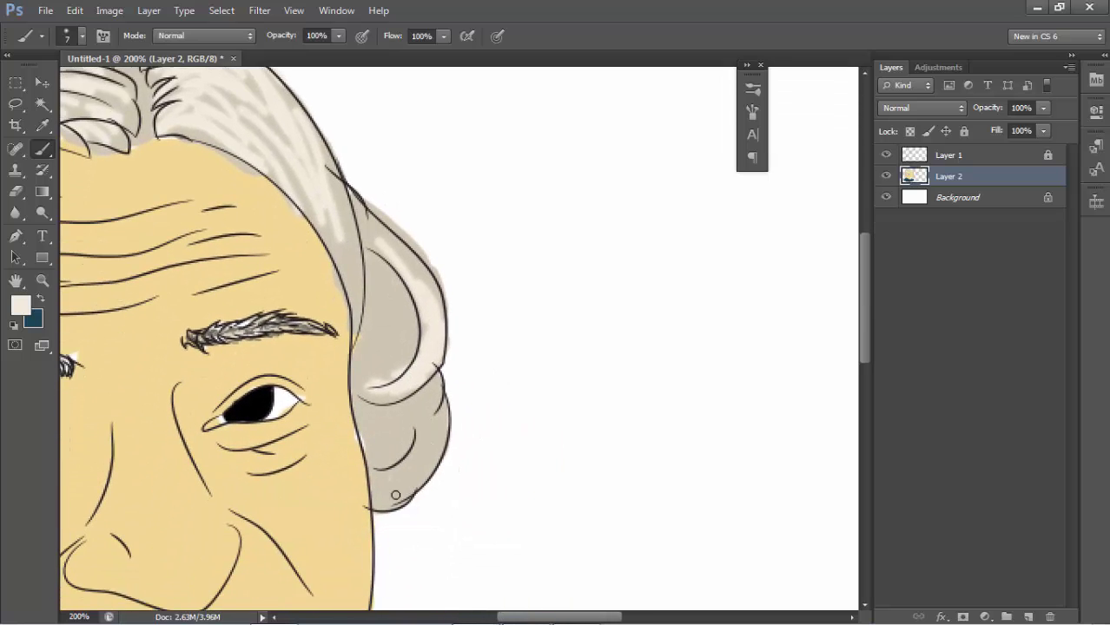
pyautogui.moveTo(394, 493); pyautogui.dragTo(430, 440)
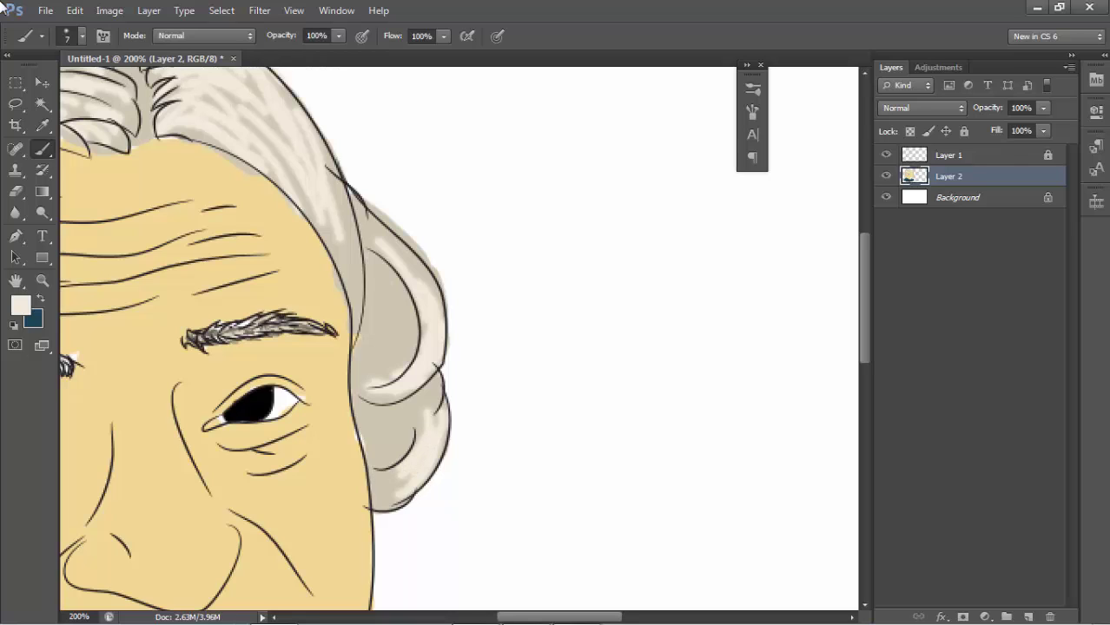
# Step: Pick warm grey #8b8984 and shade the right hair curl darker
pyautogui.click(20, 305)
pyautogui.click(346, 240)
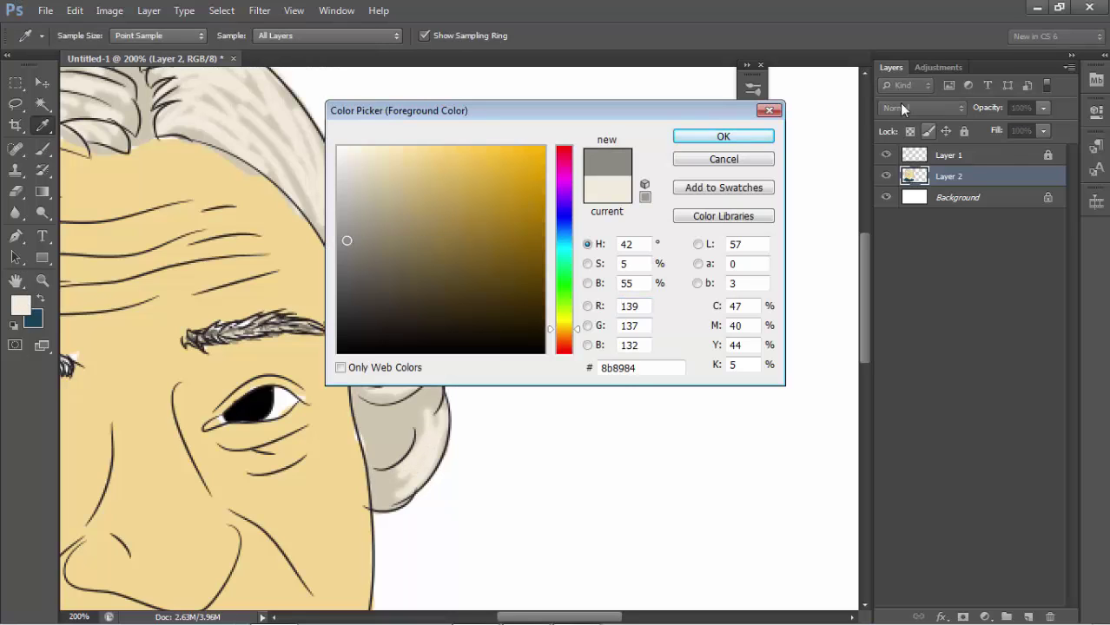
pyautogui.click(695, 139)
pyautogui.moveTo(536, 290); pyautogui.dragTo(634, 253)
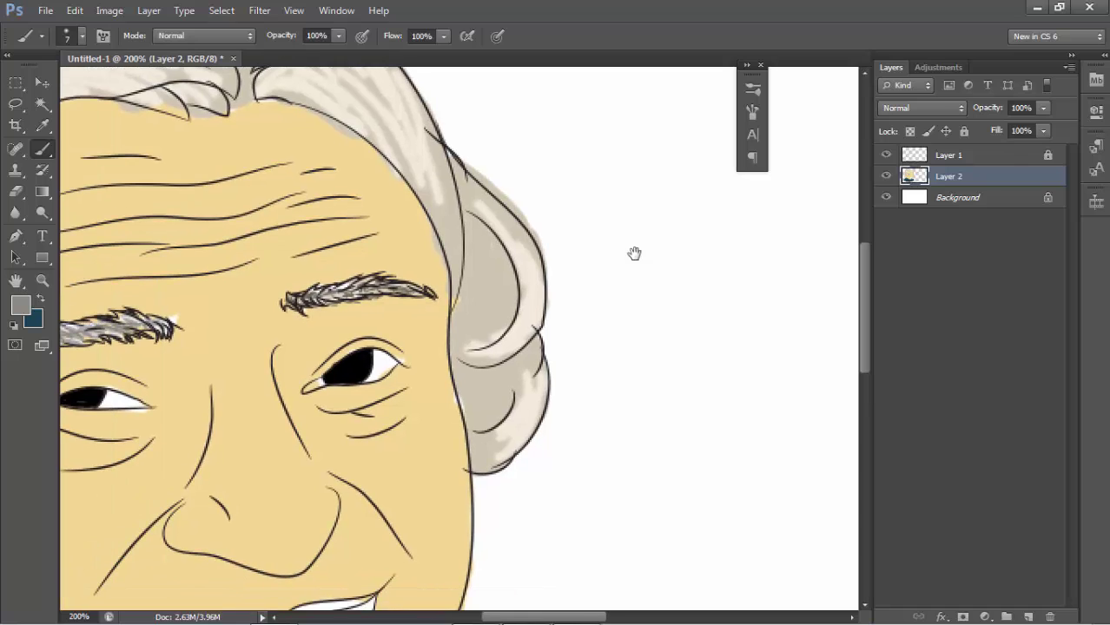
pyautogui.moveTo(469, 248)
pyautogui.mouseDown()
pyautogui.moveTo(490, 252)
pyautogui.moveTo(469, 218)
pyautogui.moveTo(474, 283)
pyautogui.moveTo(461, 348)
pyautogui.moveTo(502, 401)
pyautogui.moveTo(453, 374)
pyautogui.moveTo(467, 375)
pyautogui.moveTo(486, 556)
pyautogui.mouseUp()
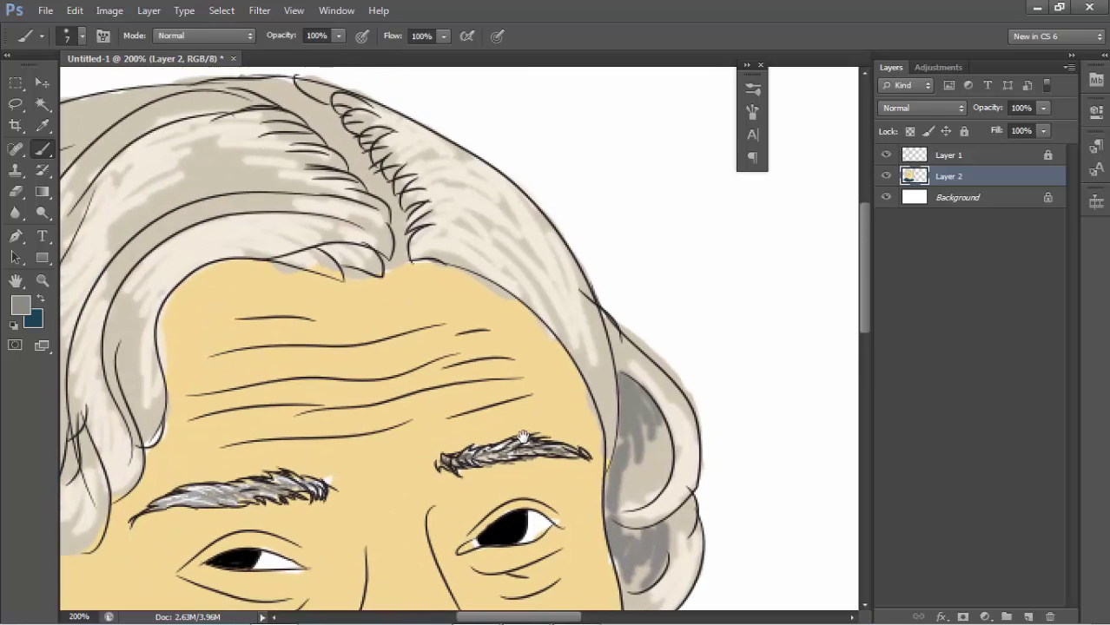
# Step: Add darker grey strands along the crown parting and the left side of the hair
pyautogui.moveTo(486, 217); pyautogui.dragTo(521, 486)
pyautogui.moveTo(526, 355); pyautogui.dragTo(496, 335)
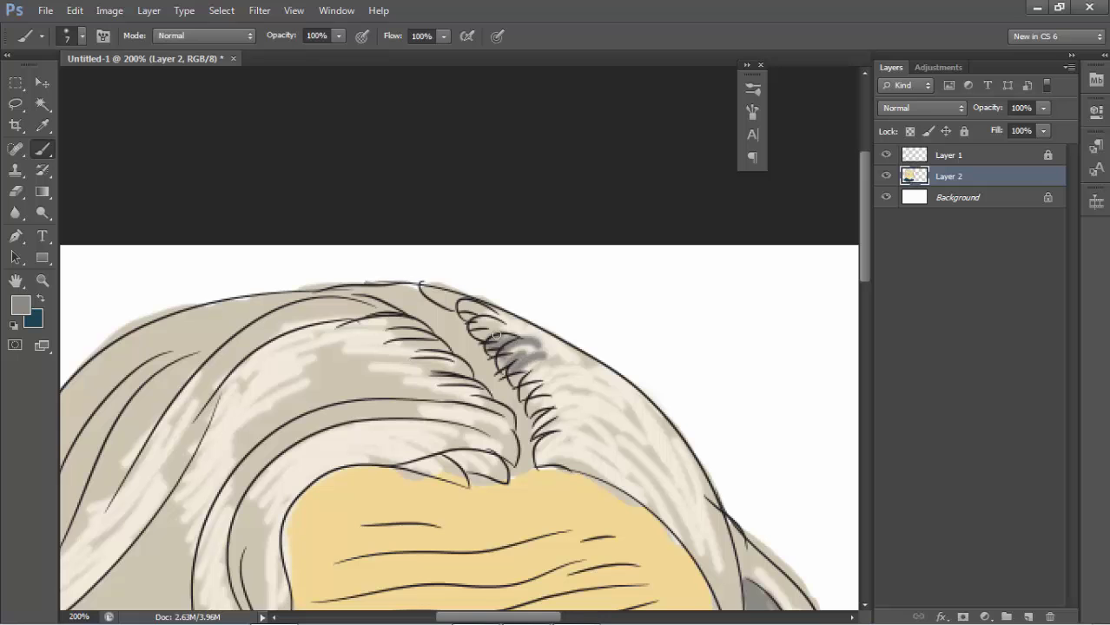
pyautogui.moveTo(568, 371); pyautogui.dragTo(581, 444)
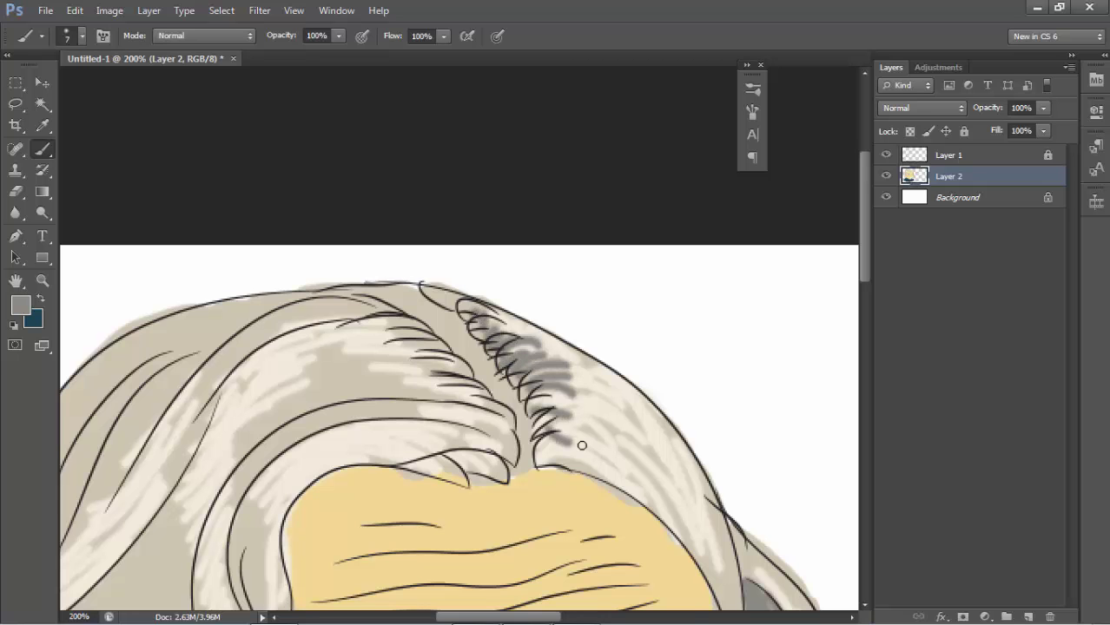
pyautogui.moveTo(381, 445)
pyautogui.mouseDown()
pyautogui.moveTo(484, 323)
pyautogui.moveTo(581, 305)
pyautogui.moveTo(496, 252)
pyautogui.moveTo(441, 247)
pyautogui.moveTo(360, 290)
pyautogui.moveTo(248, 417)
pyautogui.moveTo(209, 521)
pyautogui.moveTo(254, 563)
pyautogui.moveTo(282, 542)
pyautogui.moveTo(235, 528)
pyautogui.mouseUp()
pyautogui.scroll(-3, 287, 504)
pyautogui.hscroll(-2, 286, 504)
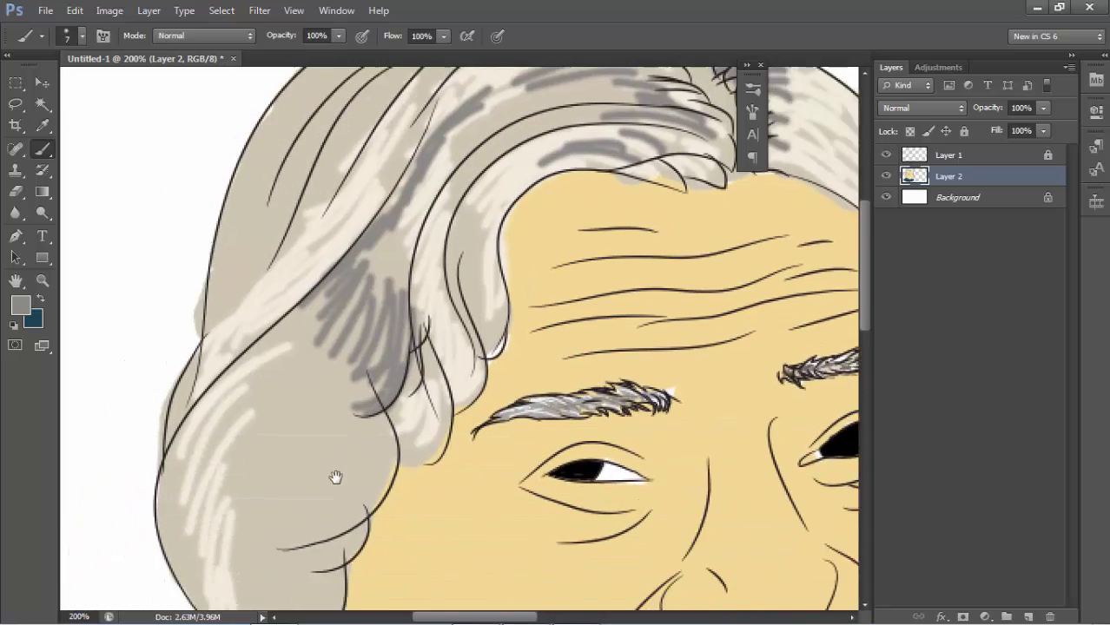
pyautogui.moveTo(384, 354)
pyautogui.mouseDown()
pyautogui.moveTo(404, 415)
pyautogui.moveTo(317, 471)
pyautogui.moveTo(381, 392)
pyautogui.moveTo(310, 448)
pyautogui.moveTo(353, 476)
pyautogui.moveTo(373, 508)
pyautogui.moveTo(386, 486)
pyautogui.moveTo(323, 518)
pyautogui.moveTo(313, 508)
pyautogui.mouseUp()
# Step: Zoom in on the mouth and set the foreground colour to orange #f9a130
pyautogui.click(42, 280)
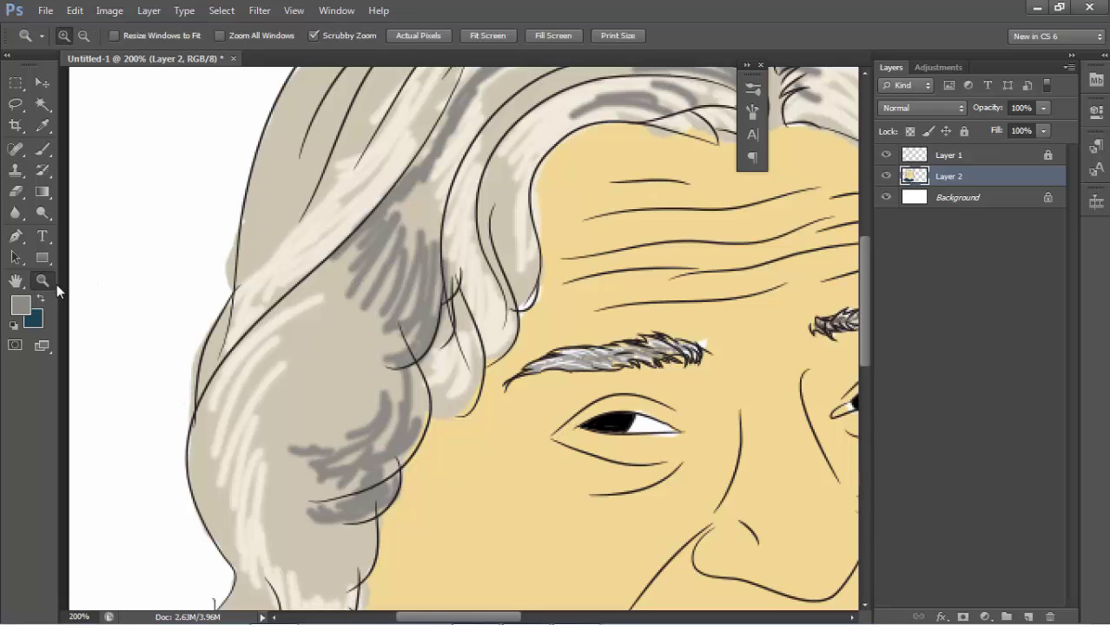
pyautogui.keyDown('alt'); pyautogui.click(224, 358); pyautogui.keyUp('alt')
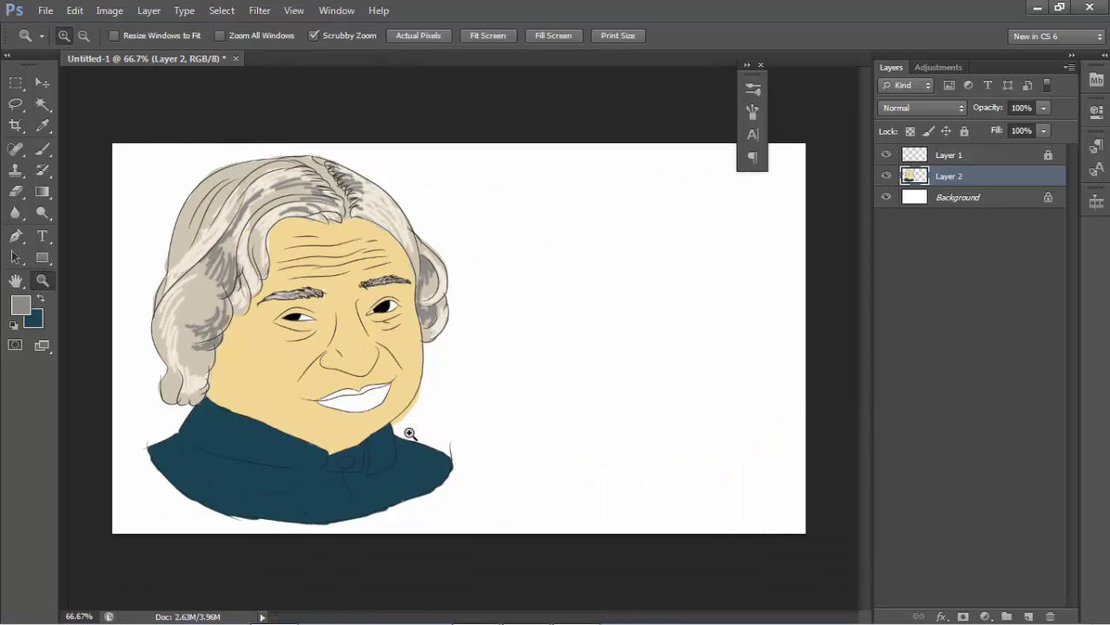
pyautogui.click(382, 423)
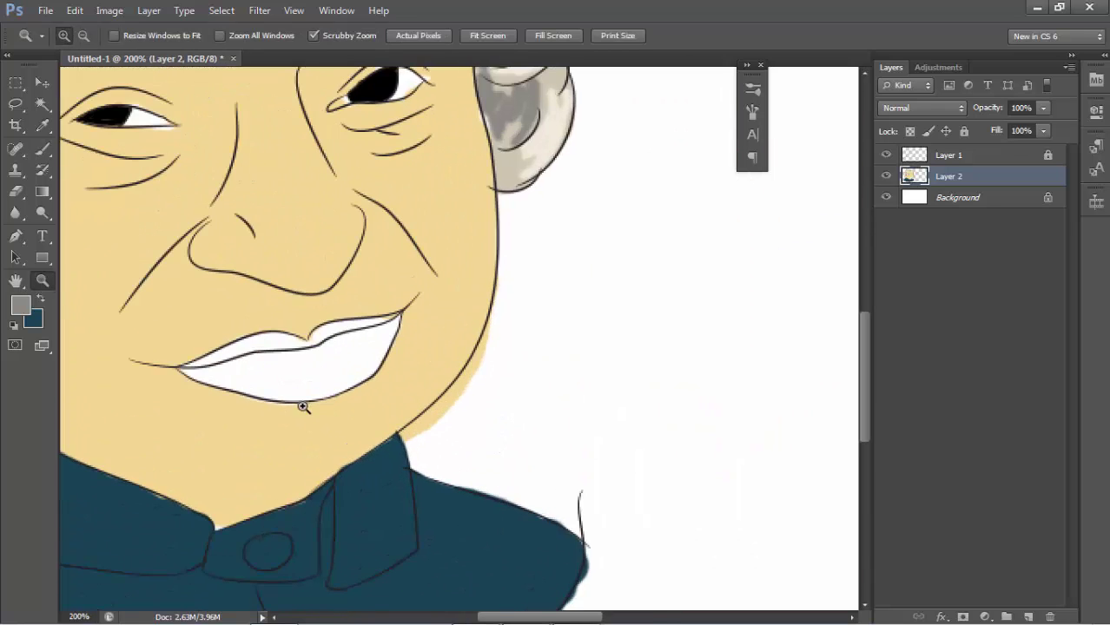
pyautogui.click(42, 149)
pyautogui.click(21, 305)
pyautogui.moveTo(503, 226); pyautogui.dragTo(484, 148)
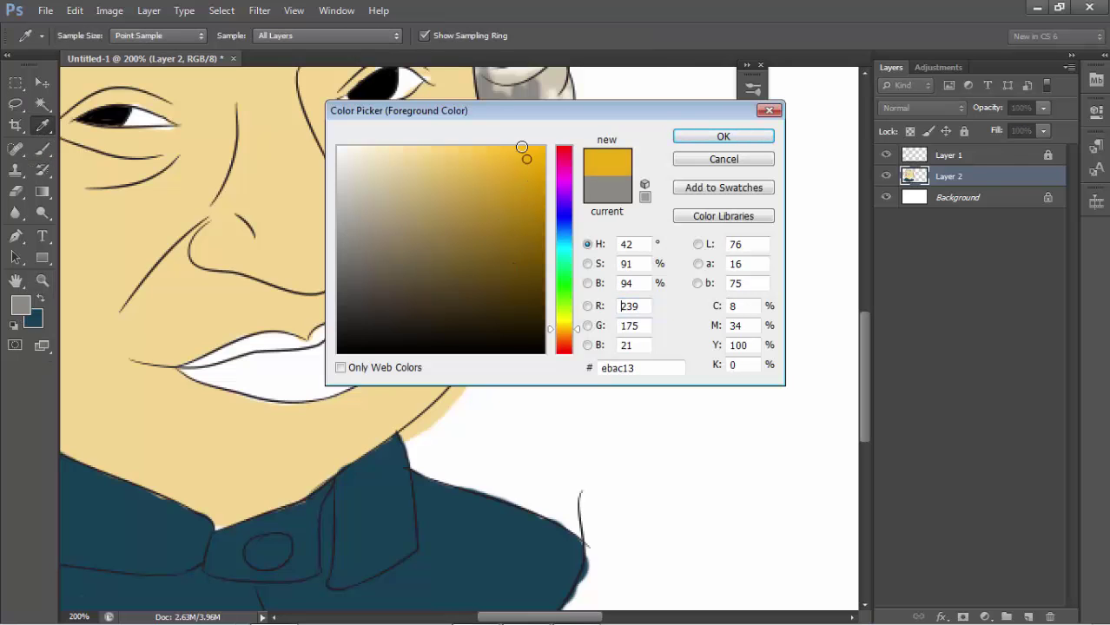
pyautogui.moveTo(553, 328); pyautogui.dragTo(552, 334)
pyautogui.moveTo(513, 155); pyautogui.dragTo(505, 151)
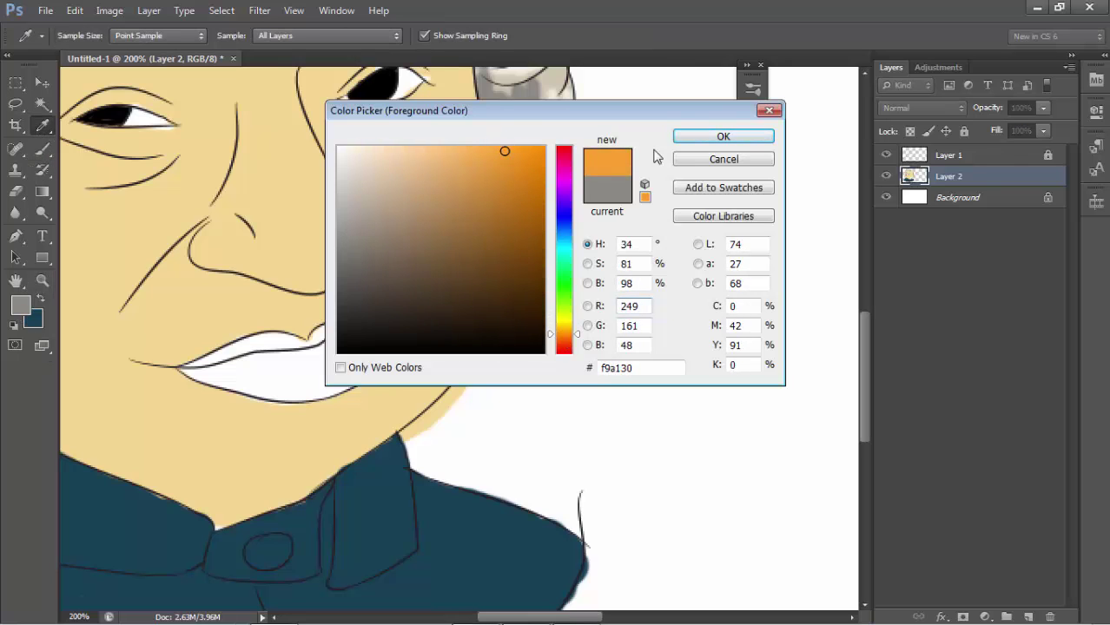
pyautogui.press('Return')
# Step: Paint the upper and lower lips solid orange
pyautogui.moveTo(202, 363); pyautogui.dragTo(353, 320)
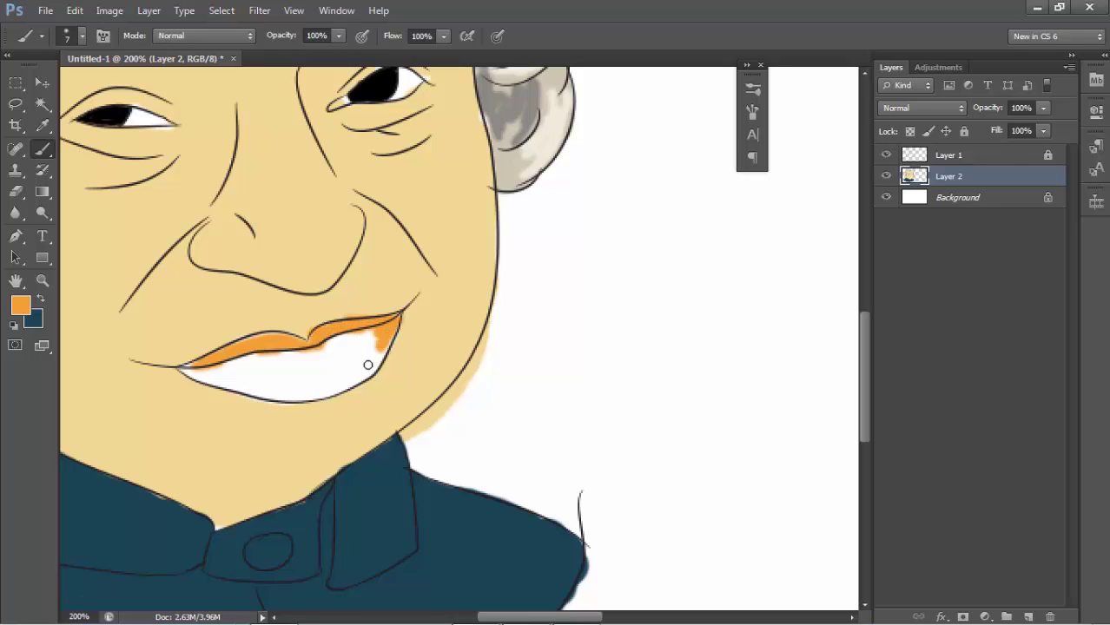
pyautogui.moveTo(367, 365)
pyautogui.mouseDown()
pyautogui.moveTo(366, 330)
pyautogui.moveTo(213, 367)
pyautogui.moveTo(247, 372)
pyautogui.moveTo(216, 380)
pyautogui.moveTo(279, 354)
pyautogui.moveTo(265, 365)
pyautogui.moveTo(366, 352)
pyautogui.moveTo(339, 379)
pyautogui.moveTo(372, 372)
pyautogui.moveTo(271, 392)
pyautogui.mouseUp()
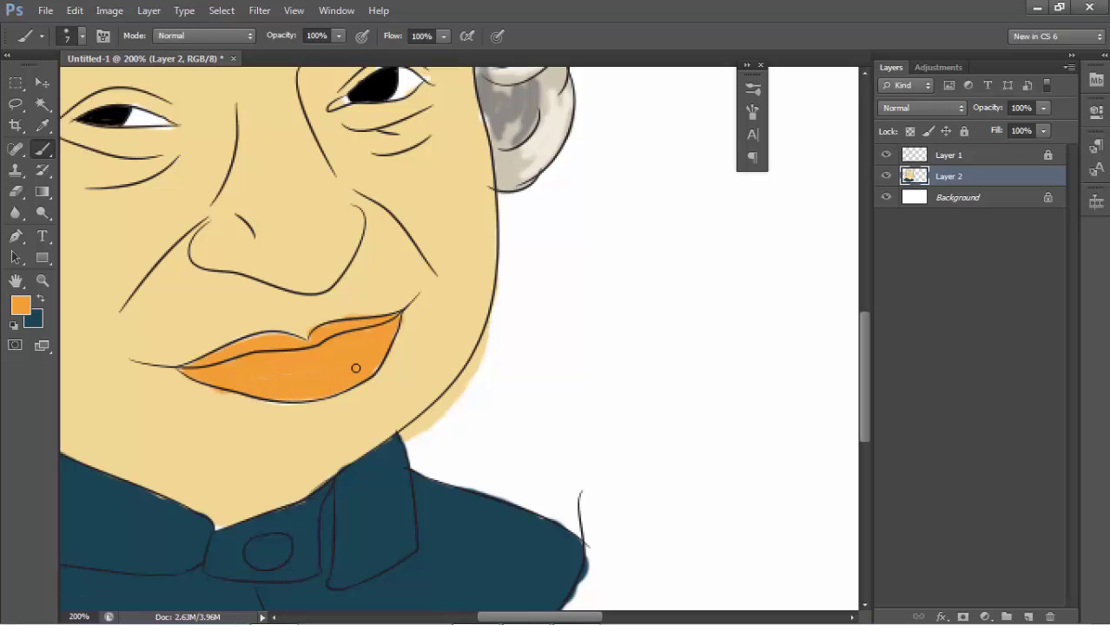
pyautogui.scroll(5, 322, 396)
pyautogui.hscroll(-2, 322, 396)
pyautogui.scroll(2, 322, 396)
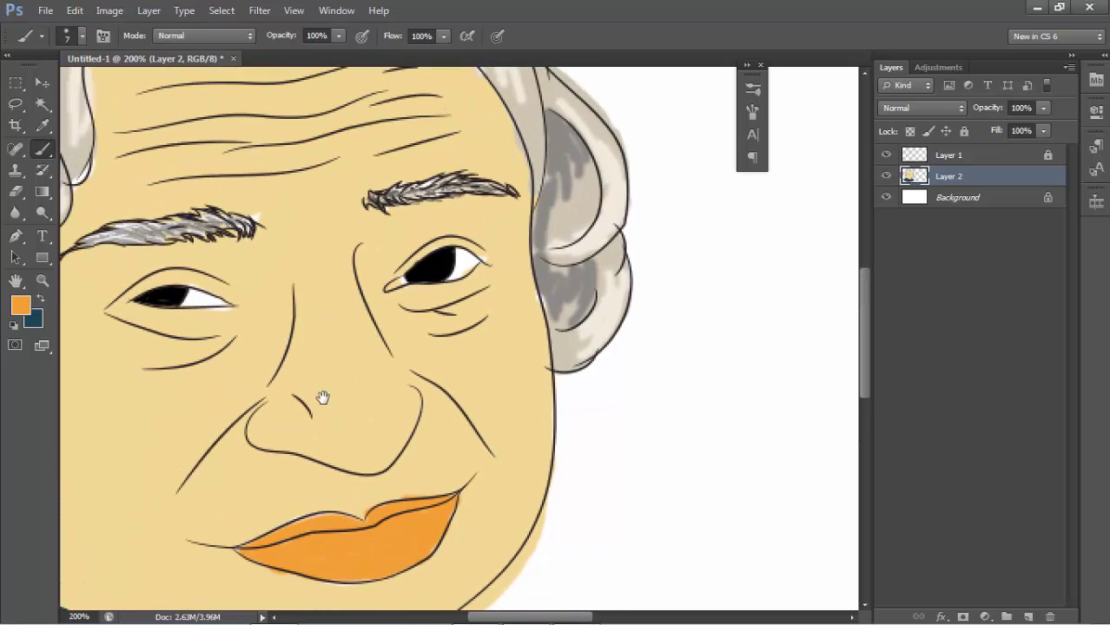
pyautogui.scroll(1, 335, 396)
pyautogui.click(42, 281)
pyautogui.keyDown('alt'); pyautogui.click(117, 305); pyautogui.keyUp('alt')
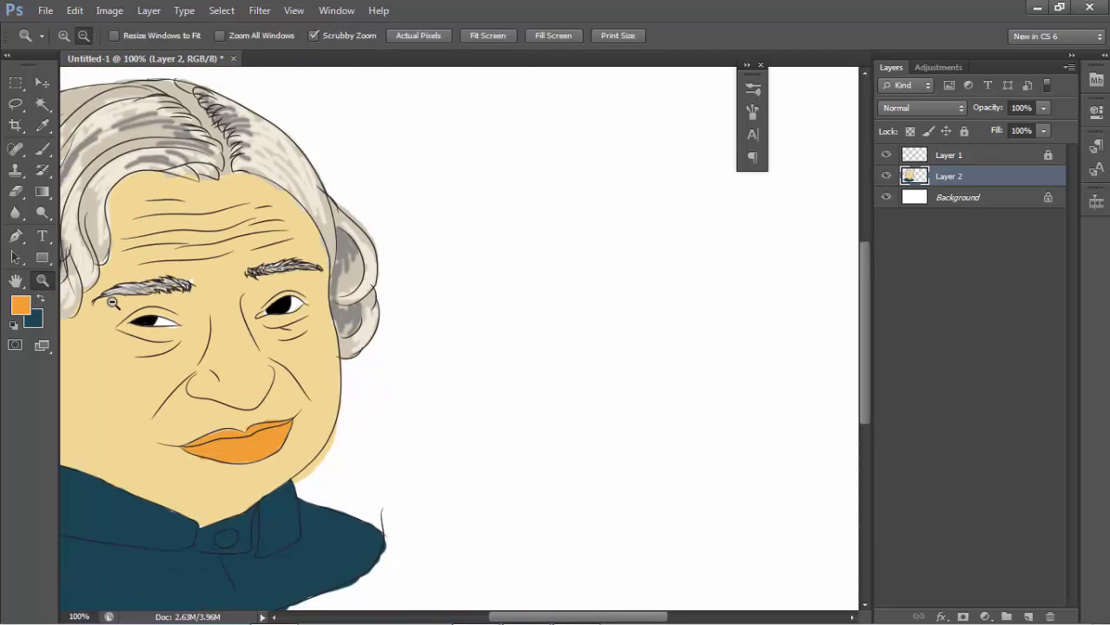